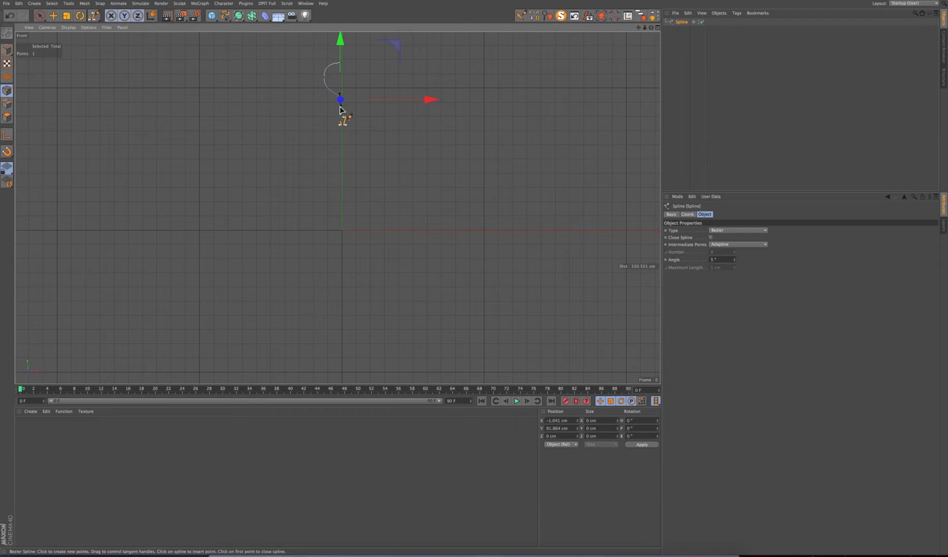
Step: Continue the Bezier spline down the neck and around the rounded body, ending on the vertical axis at about Y -31.7 cm
left_click(333, 150)
left_click_drag(294, 208, 294, 235)
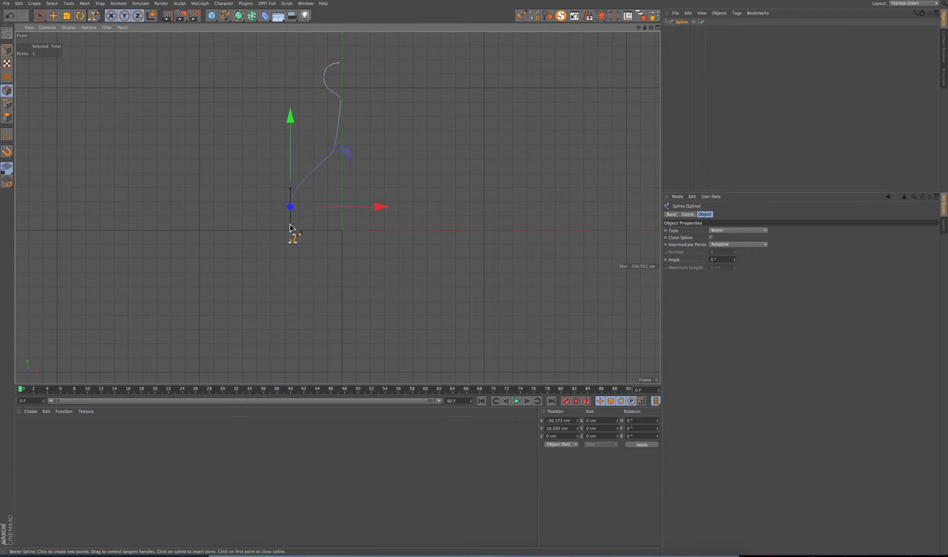
left_click(341, 276)
left_click_drag(341, 276, 372, 281)
Step: Move the spline point at the top of the neck outward to about X -6 cm
left_click(52, 18)
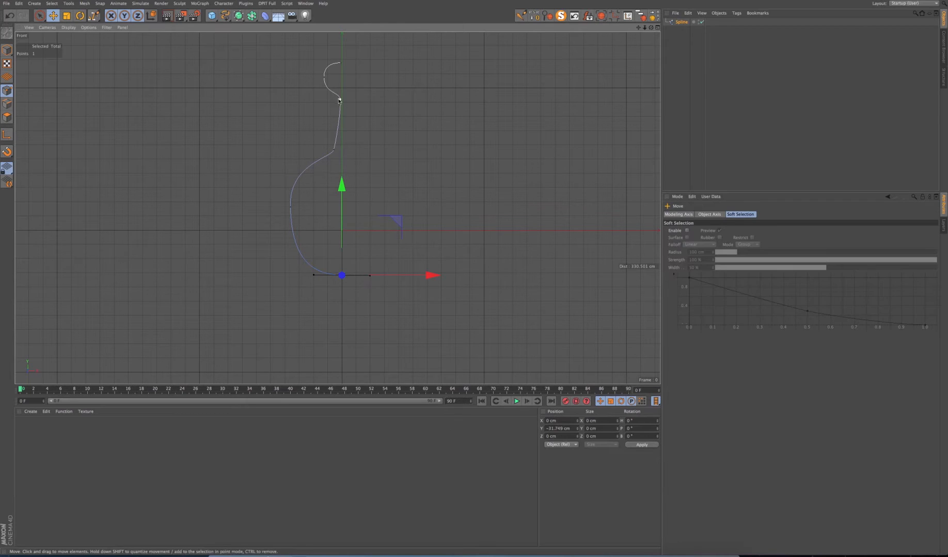
left_click(341, 99)
left_click_drag(357, 101, 350, 101)
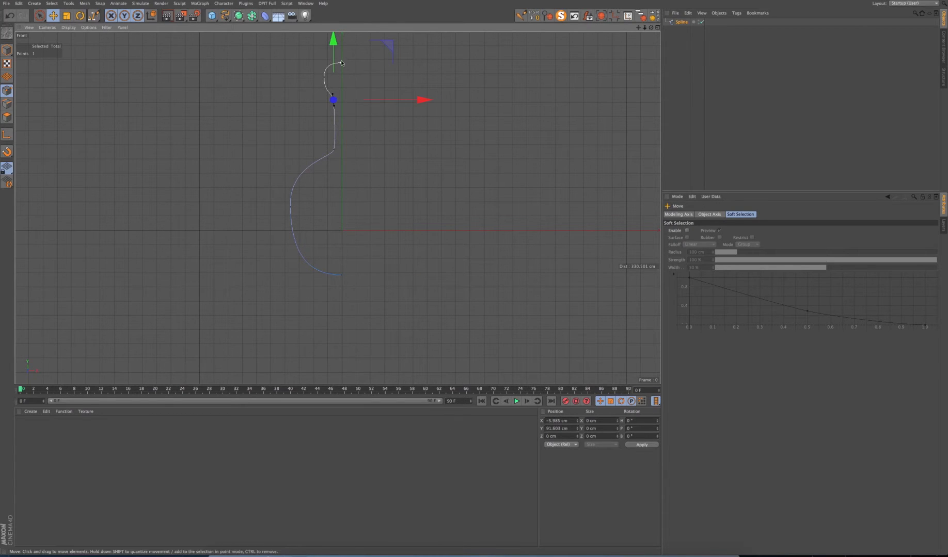
Step: Add a Lathe NURBS with the spline as its child and view the revolved bottle form in perspective
left_click_drag(238, 16, 271, 38)
left_click_drag(682, 29, 680, 23)
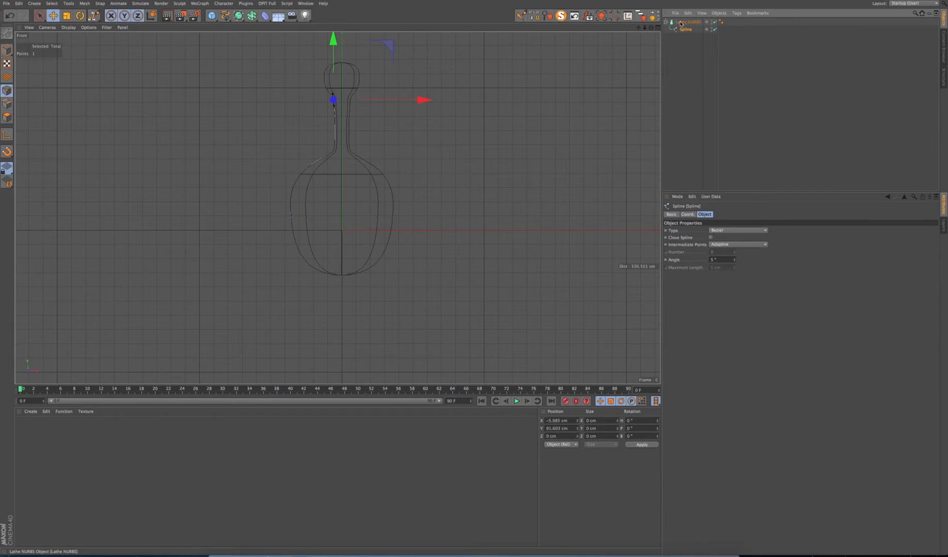
left_click(657, 27)
left_click(335, 28)
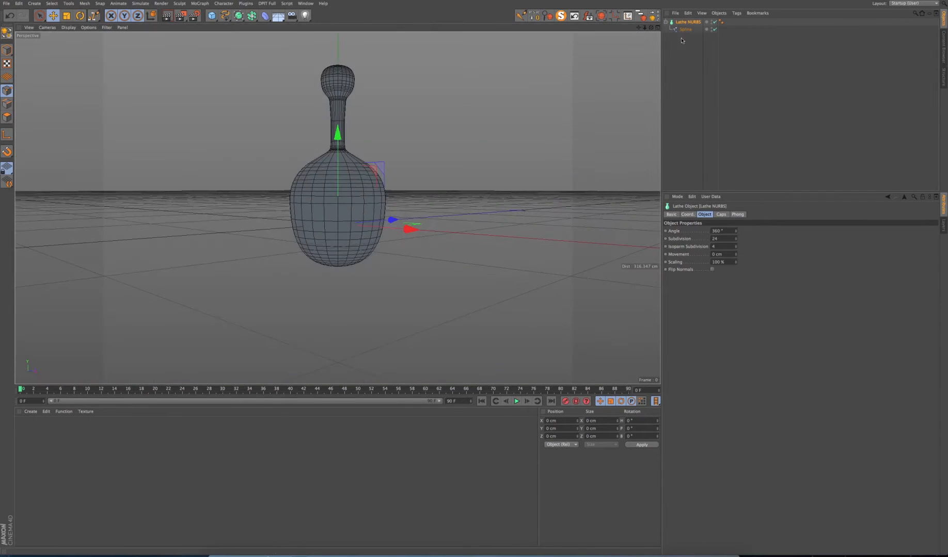
left_click_drag(651, 27, 647, 79)
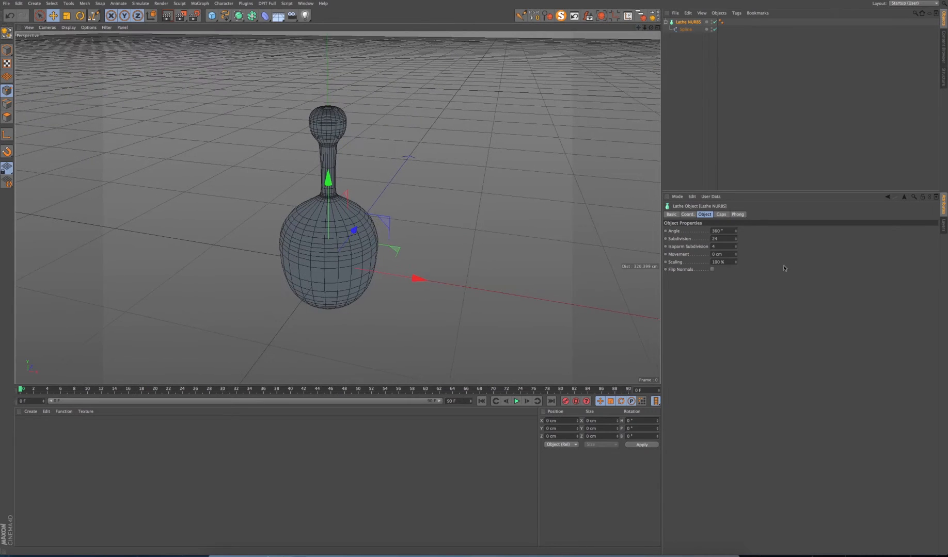
Step: Set the spline's Intermediate Points to Uniform for an evenly spaced mesh
left_click(685, 29)
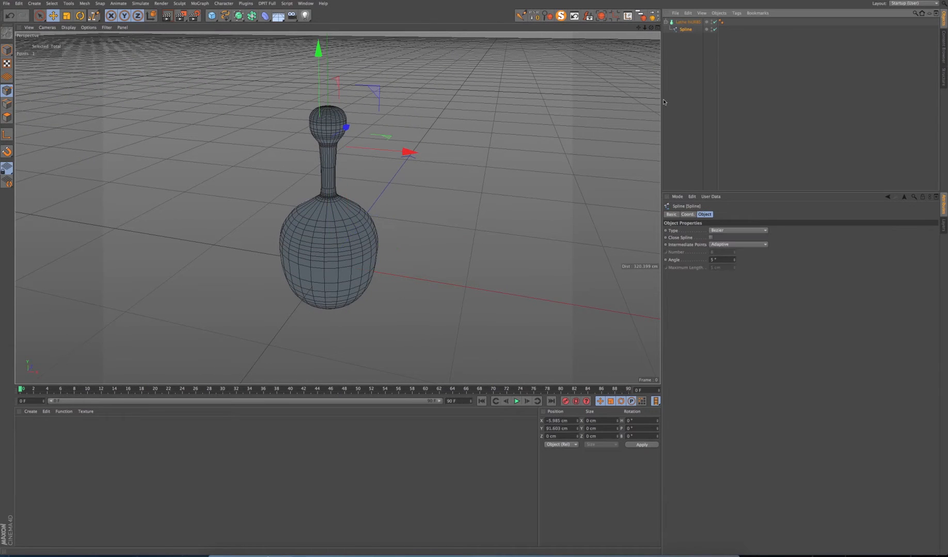
left_click(727, 244)
left_click(729, 262)
left_click(734, 251)
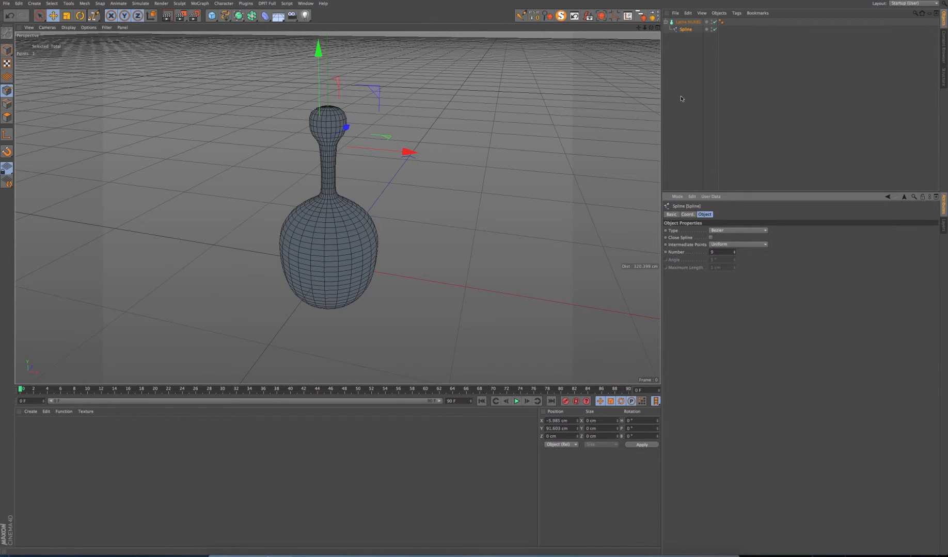
left_click(687, 22)
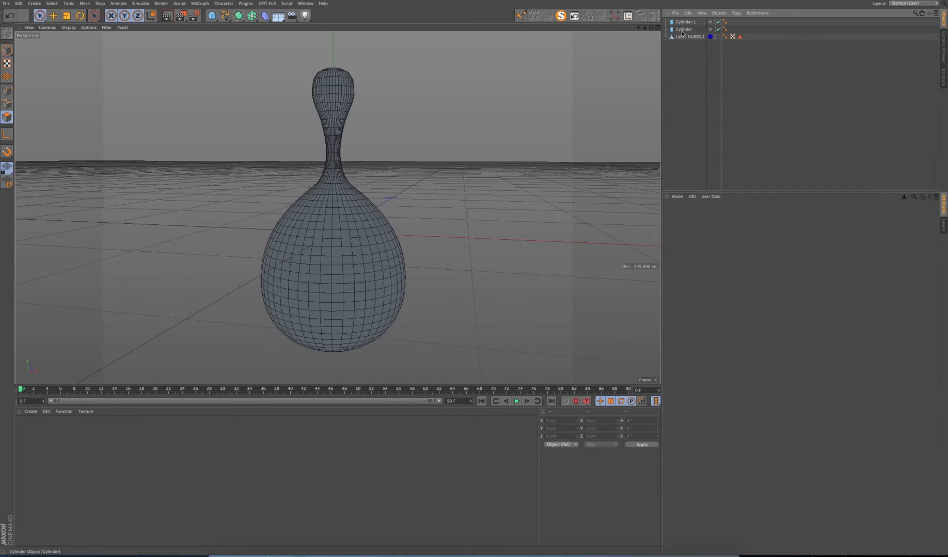
Step: Examine the two small cylinders up close and turn the display of Lathe NURBS.1 back on
left_click(682, 29)
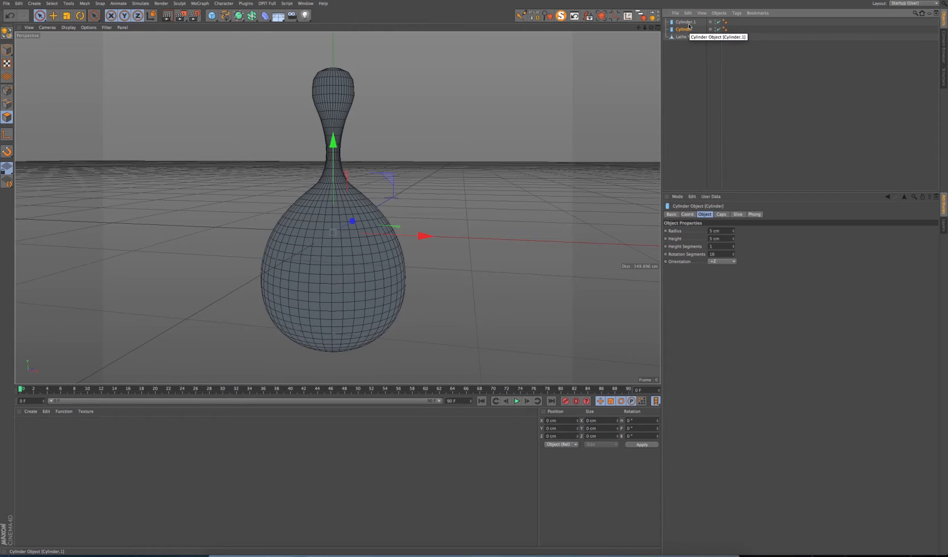
left_click(687, 22)
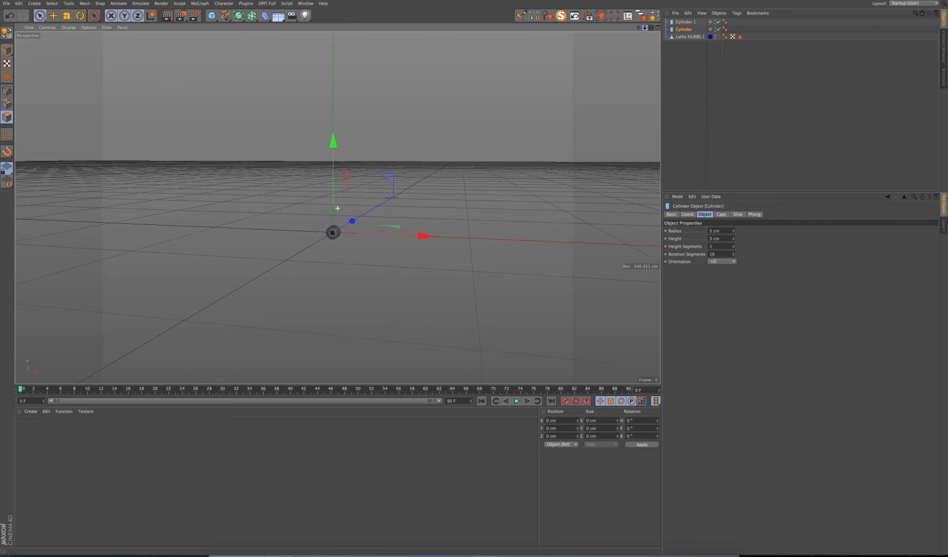
right_click_drag(337, 208, 337, 209, "alt")
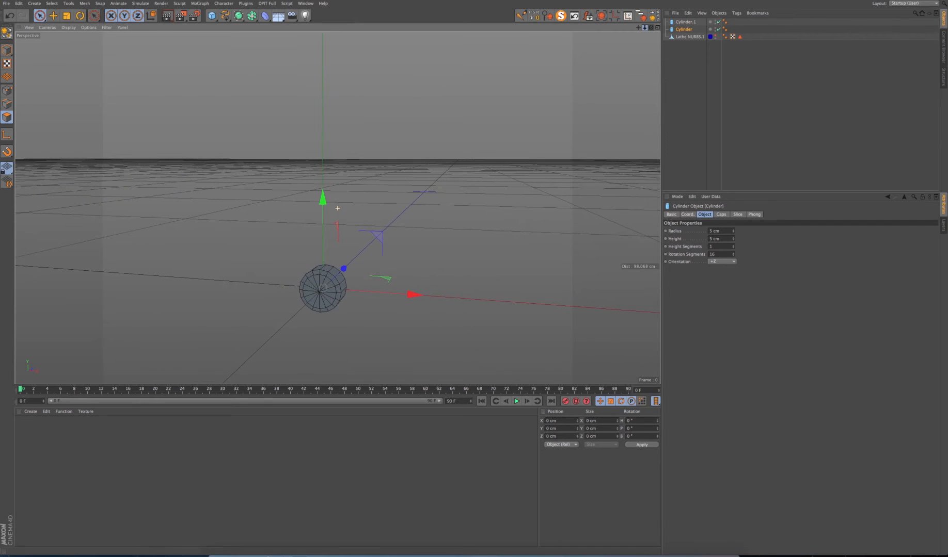
left_click_drag(644, 27, 644, 27)
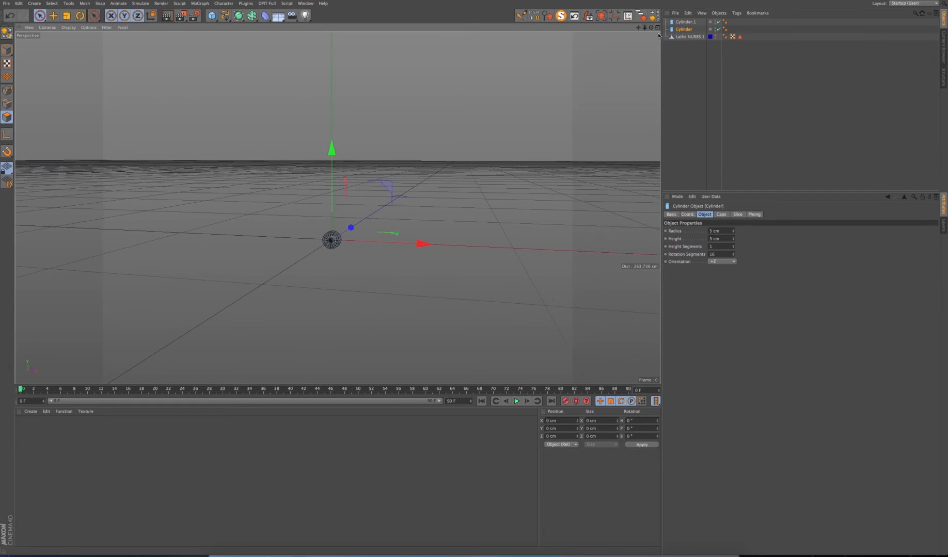
left_click(715, 36)
Step: Add a MoGraph Cloner containing both cylinders, set to Object mode with Lathe NURBS.1 as its object
left_click(200, 3)
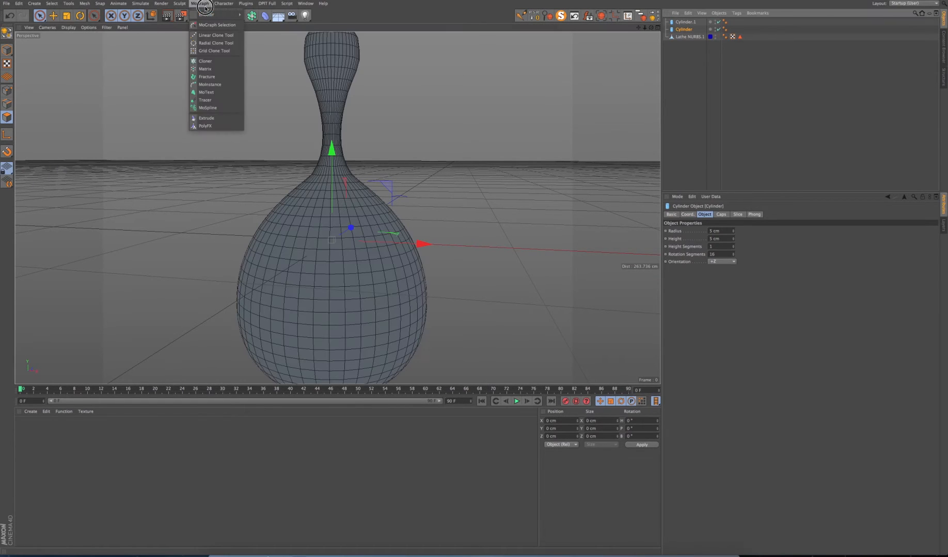
left_click(221, 62)
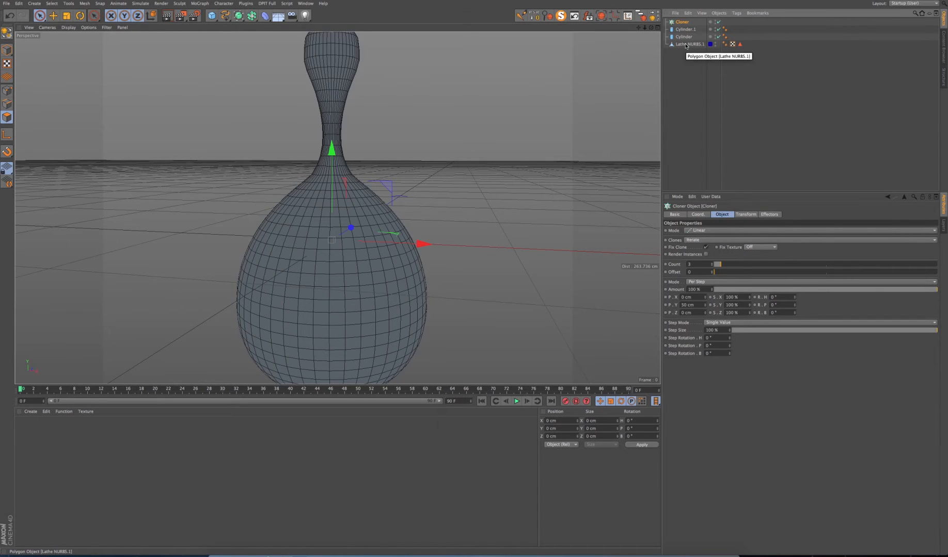
left_click(702, 230)
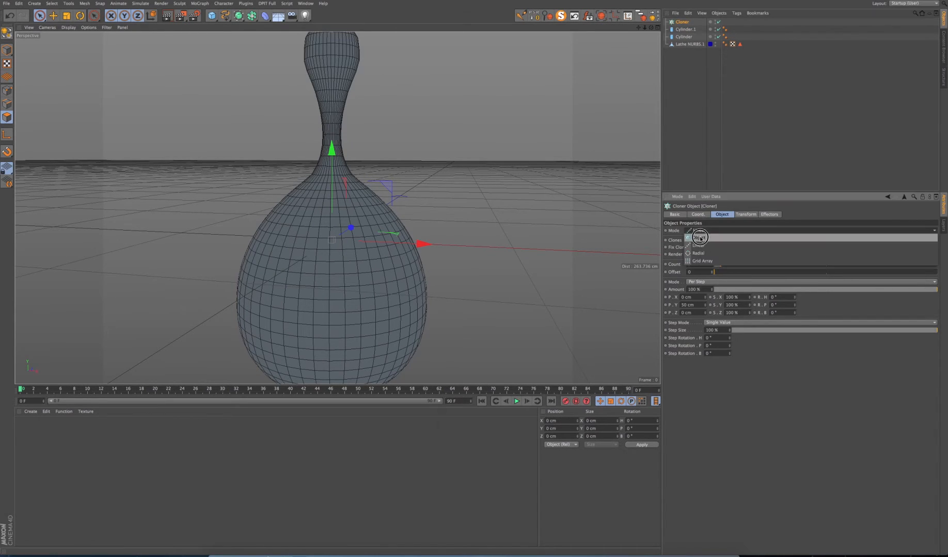
left_click(695, 225)
left_click_drag(687, 45, 700, 266)
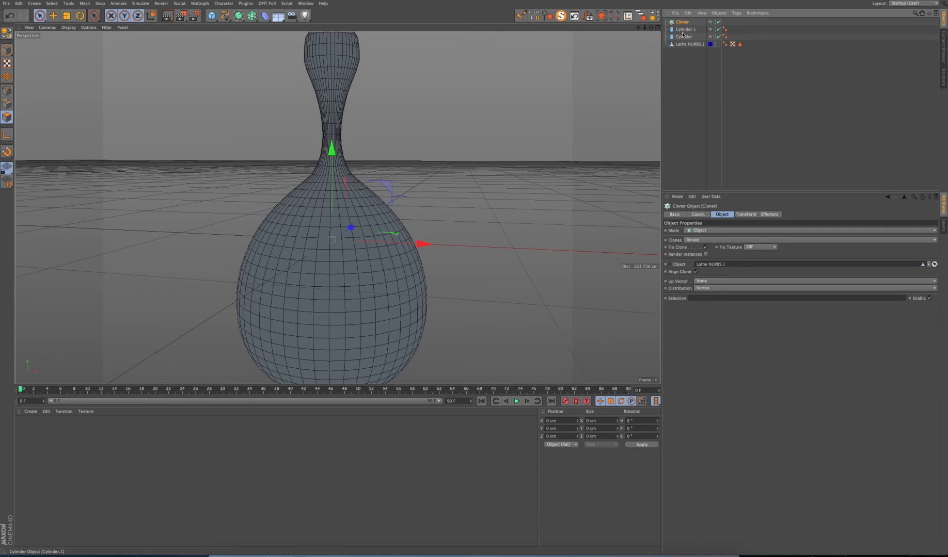
left_click_drag(687, 30, 681, 27)
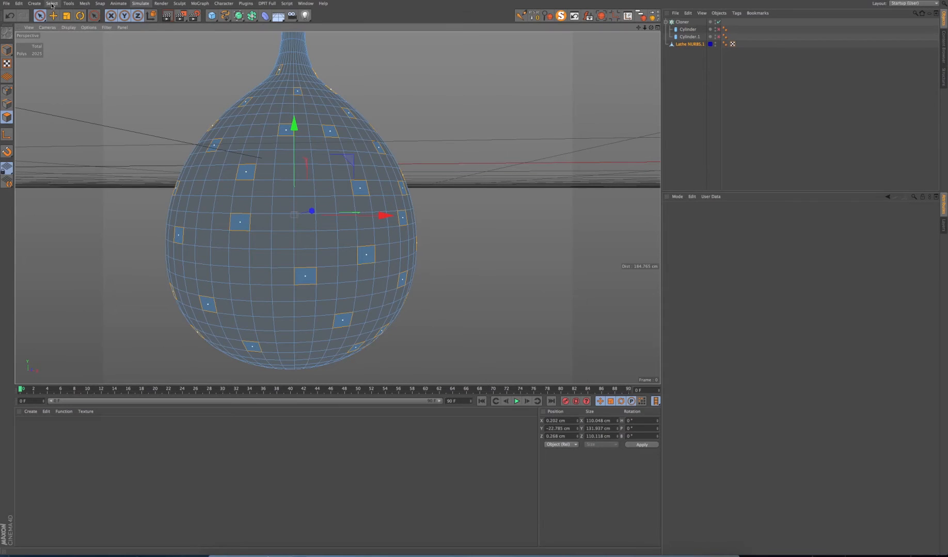
Step: Store the selected polygons of Lathe NURBS.1 in a Polygon Selection tag
left_click(52, 4)
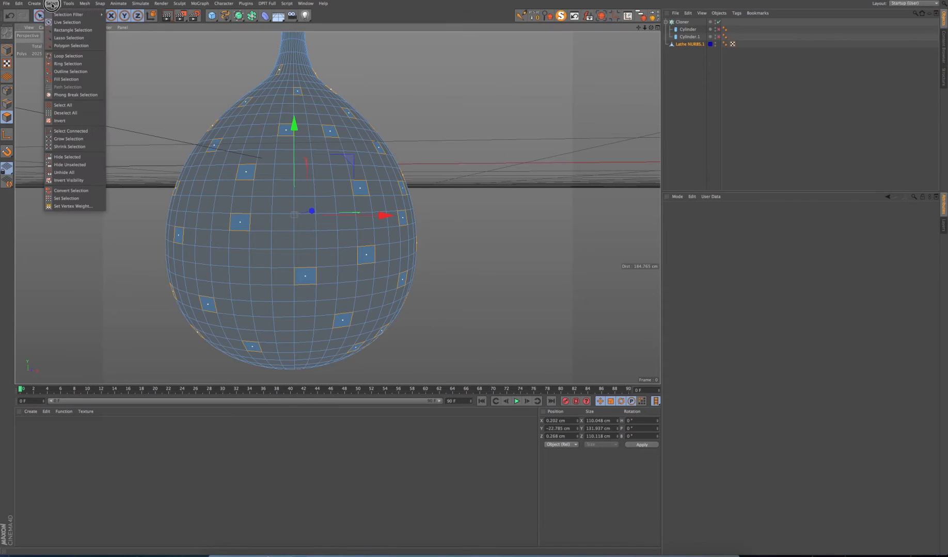
left_click(67, 198)
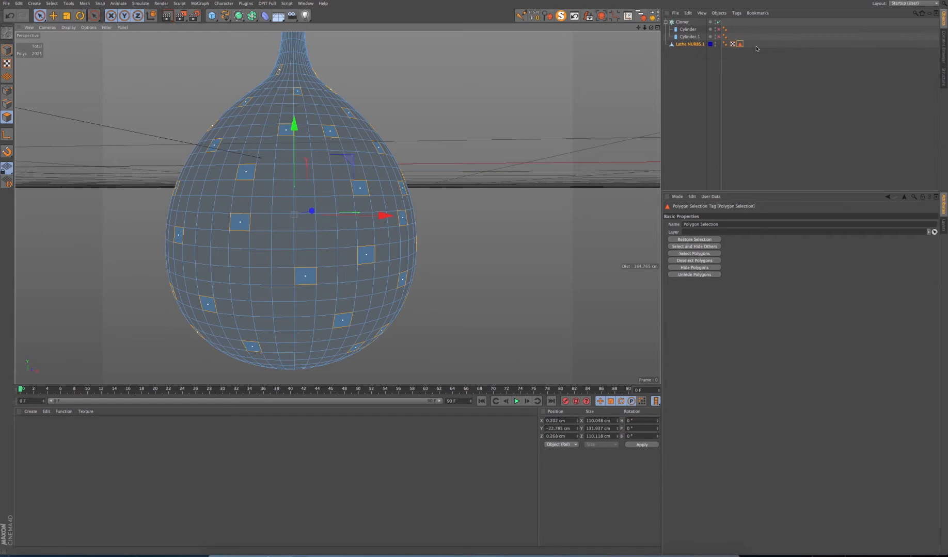
left_click(683, 44)
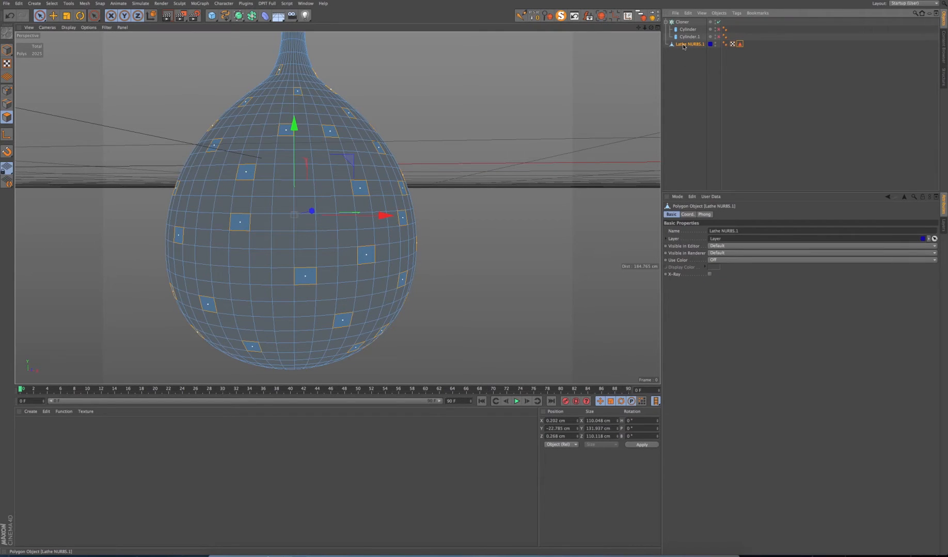
left_click(740, 44)
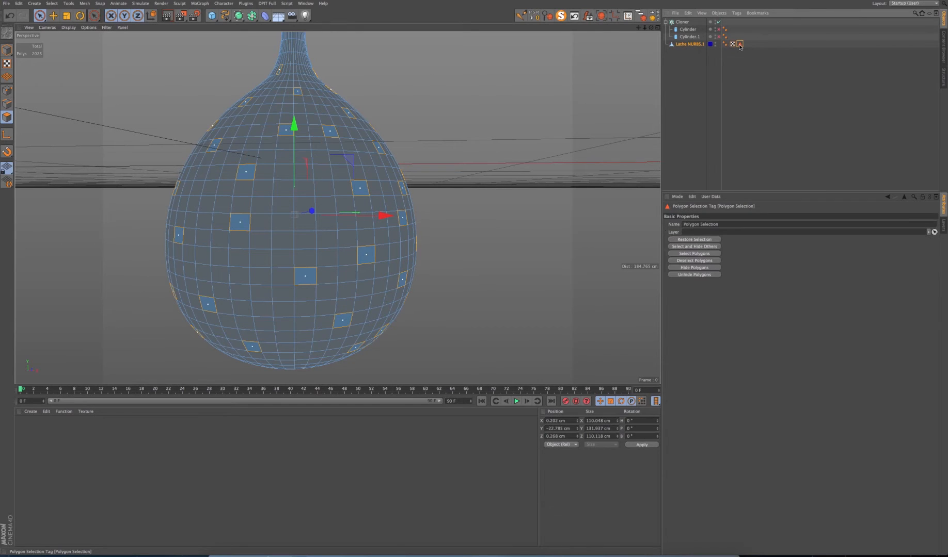
left_click(701, 46)
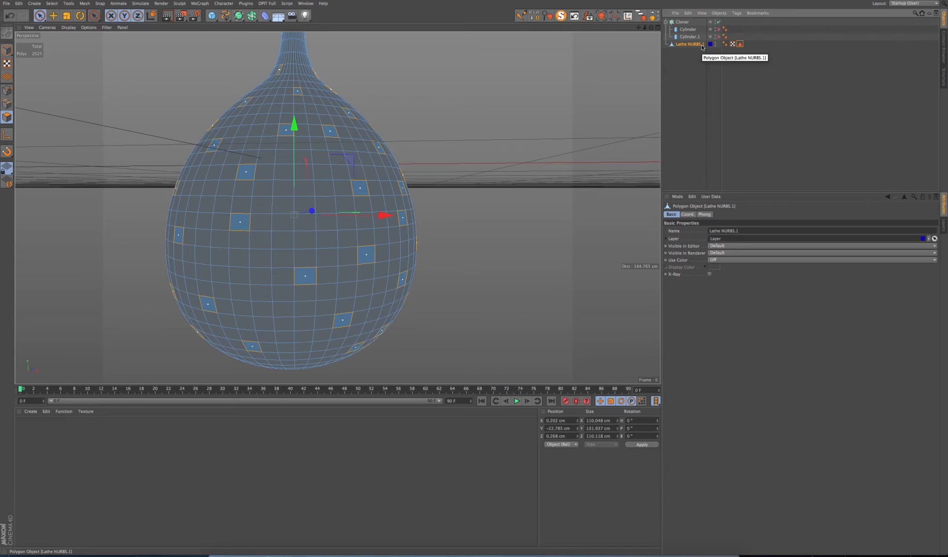
Step: Restrict the Cloner to the Polygon Selection tag with Polygon Center distribution, and enable both of its cylinders
left_click(685, 22)
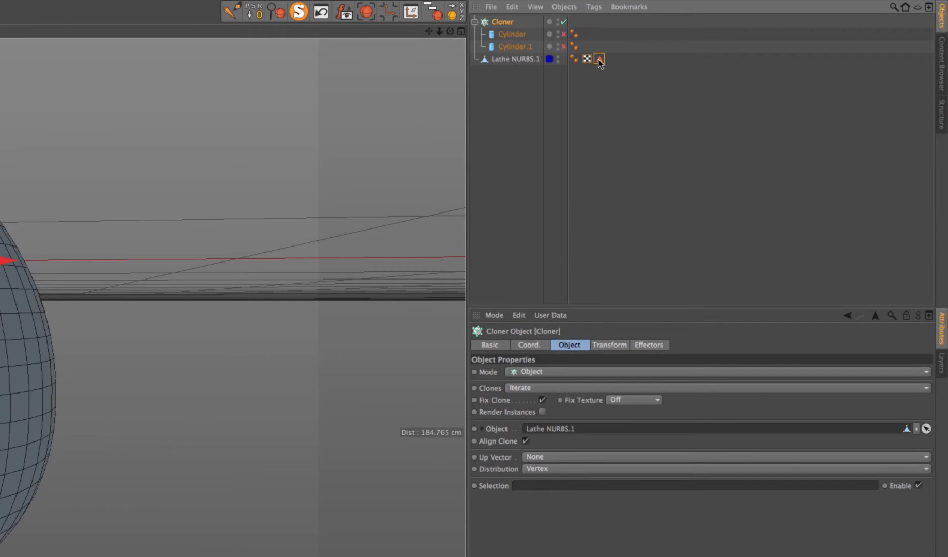
left_click_drag(598, 59, 549, 490)
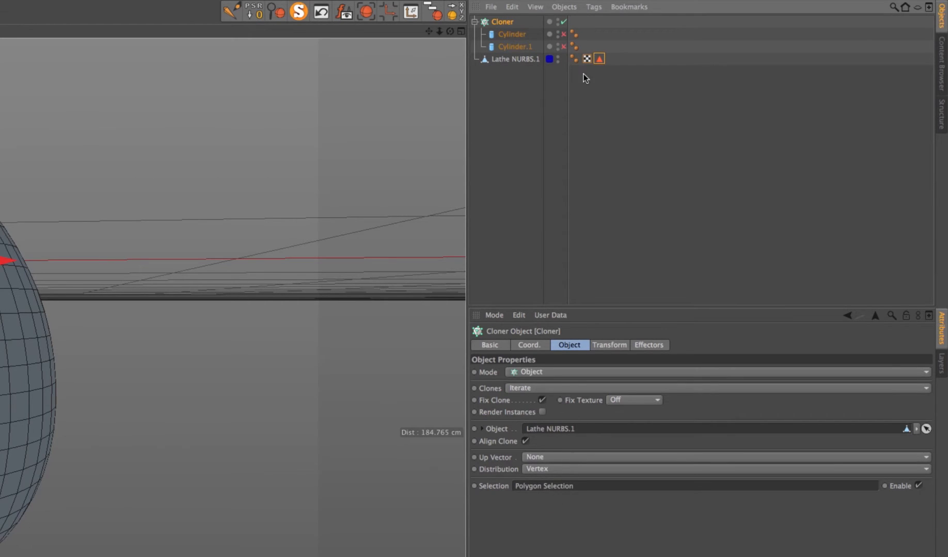
left_click(563, 34)
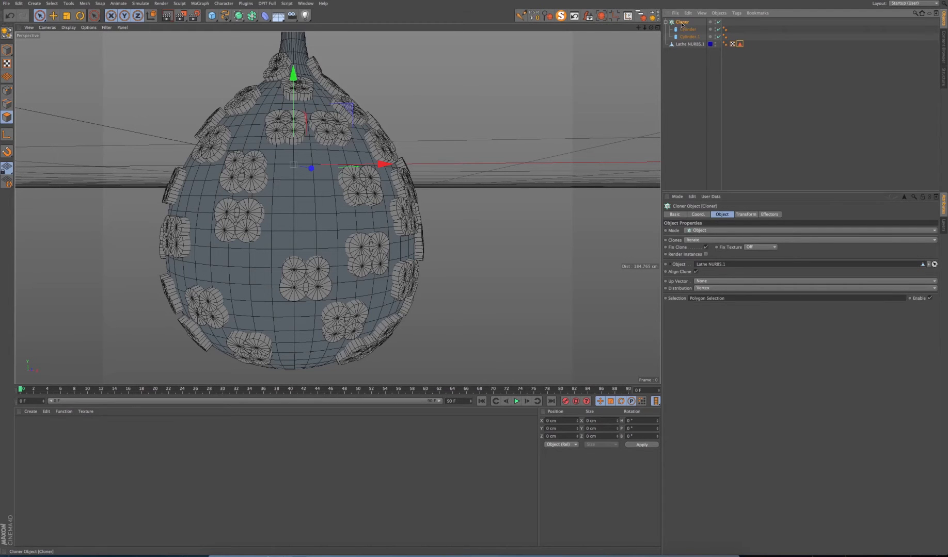
left_click(719, 289)
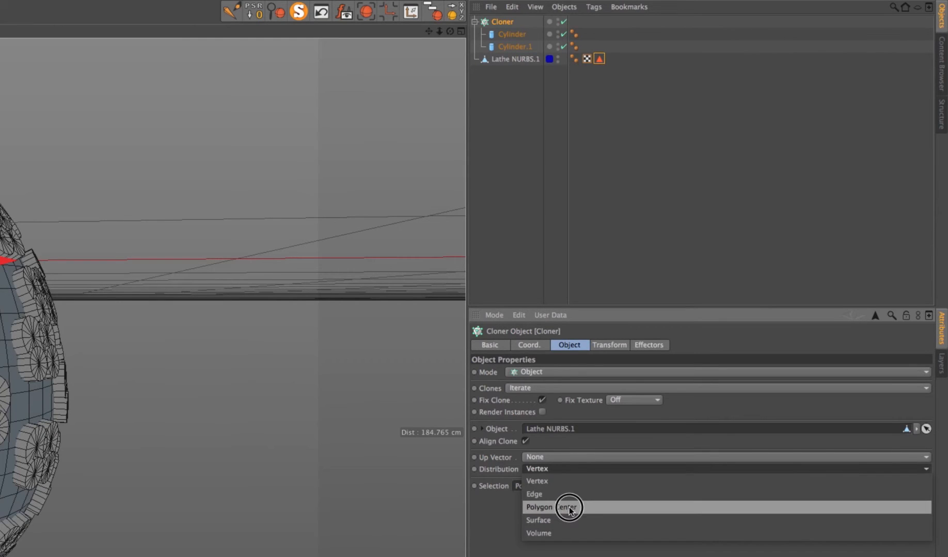
left_click(569, 508)
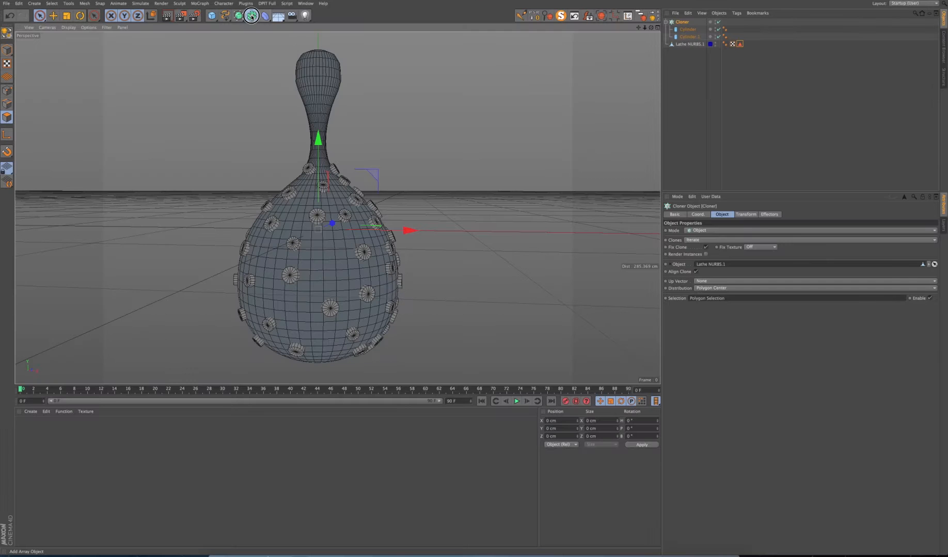
Step: Add a Boole object with Lathe NURBS.1 as its first child and the Cloner as its second
left_click_drag(251, 15, 384, 30)
left_click(666, 29)
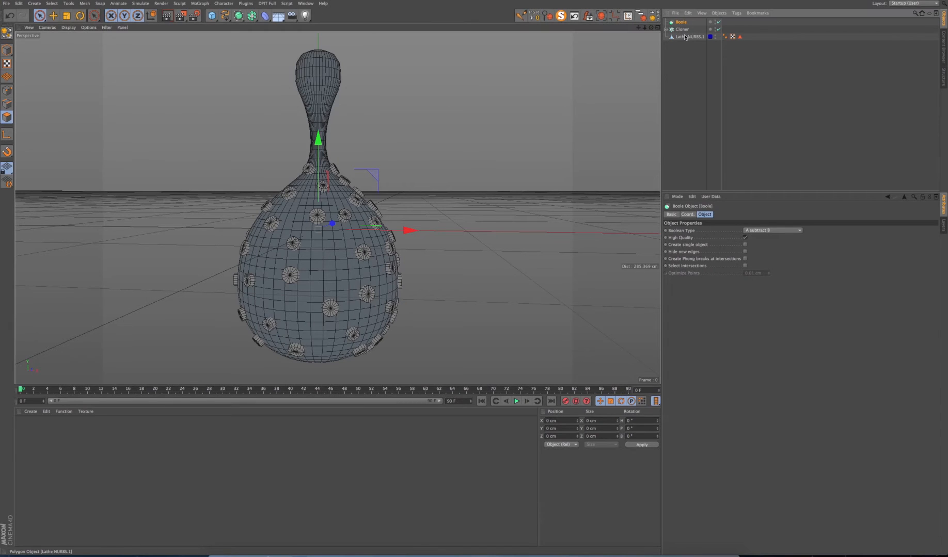
left_click(684, 37)
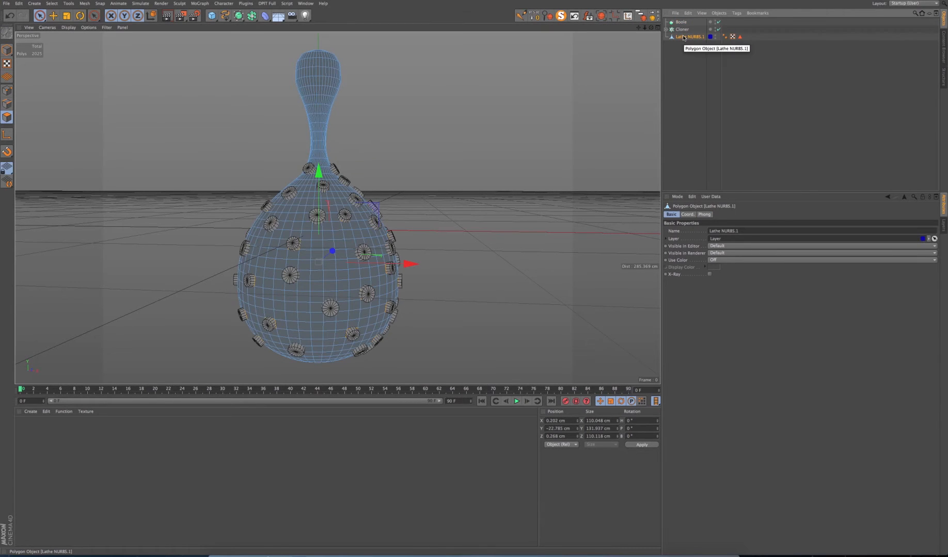
left_click_drag(684, 37, 682, 28)
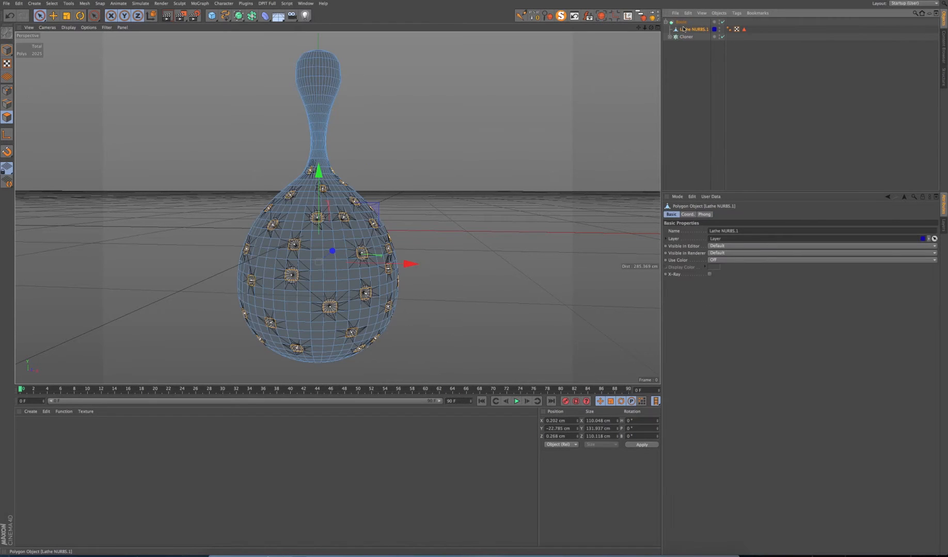
left_click(688, 72)
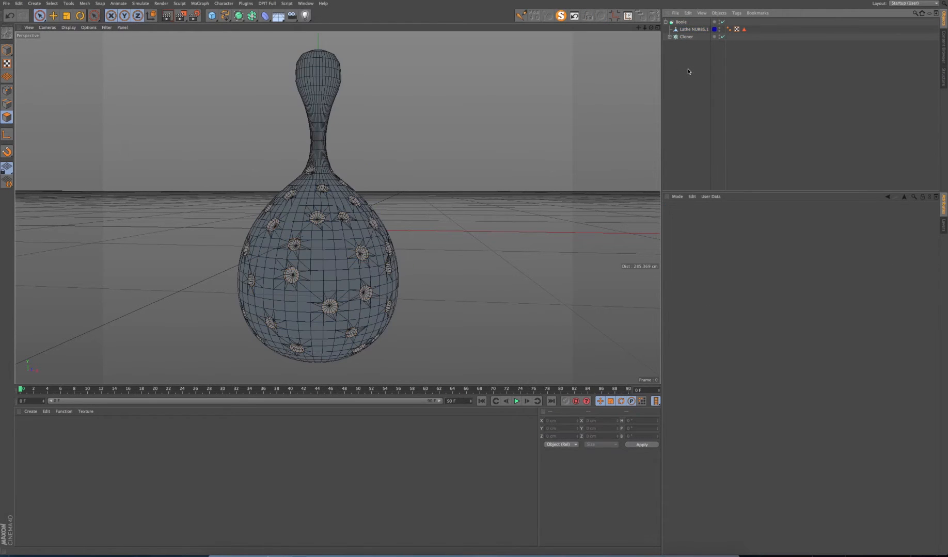
Step: Set the Boole's Boolean Type to A without B
left_click(681, 22)
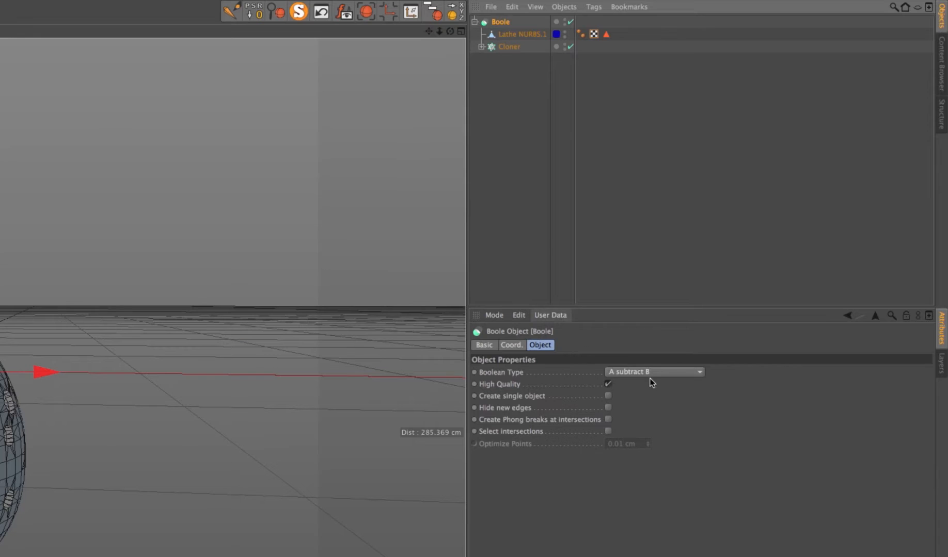
left_click(648, 373)
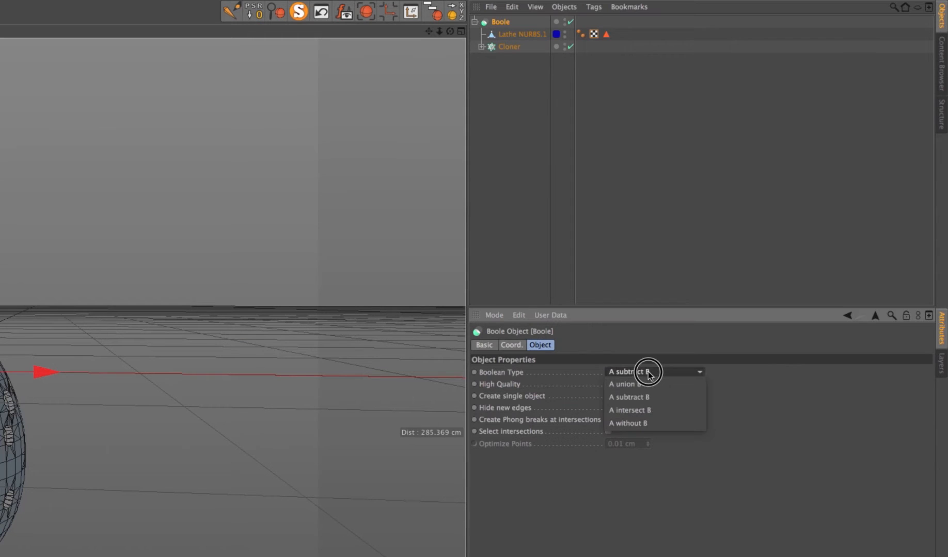
left_click(651, 422)
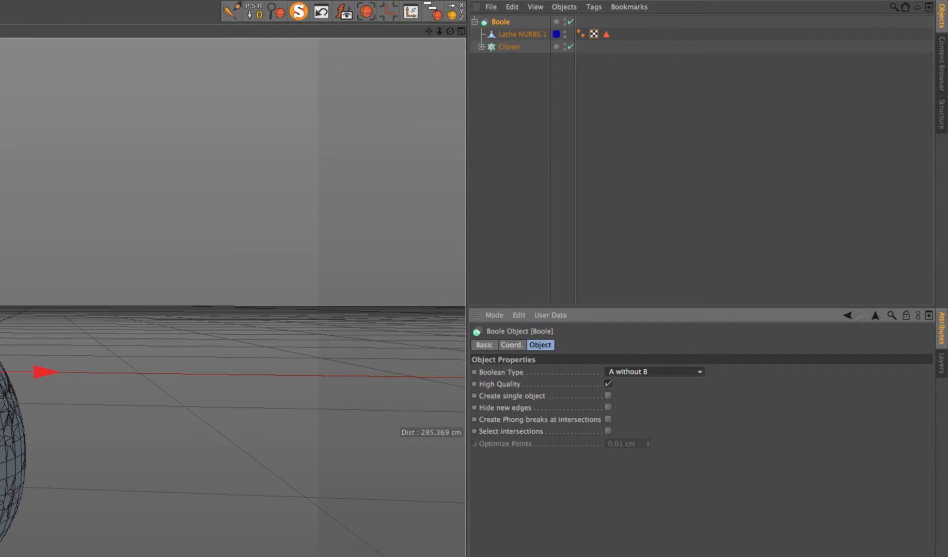
Step: Turn on Hide new edges for the Boole object so the cut body shows cleaner topology
left_click_drag(440, 31, 442, 31)
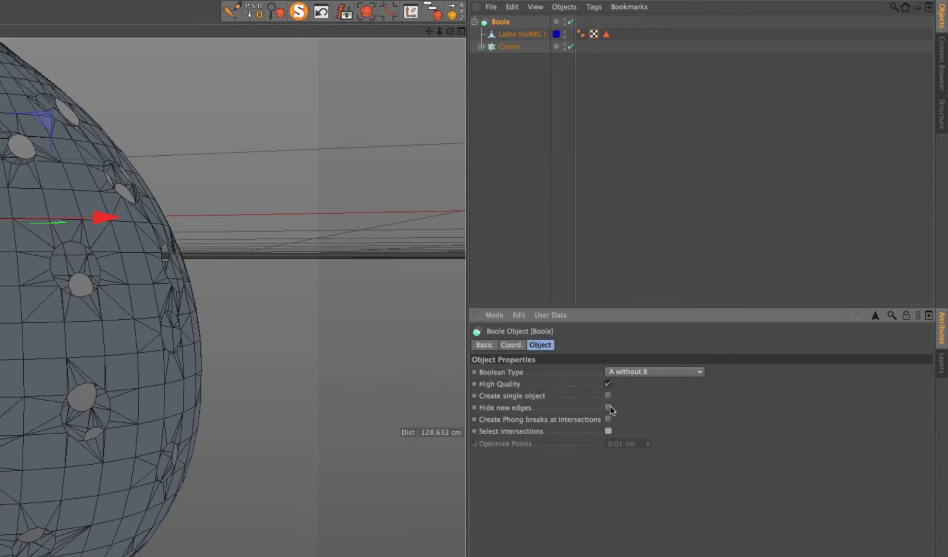
left_click(609, 407)
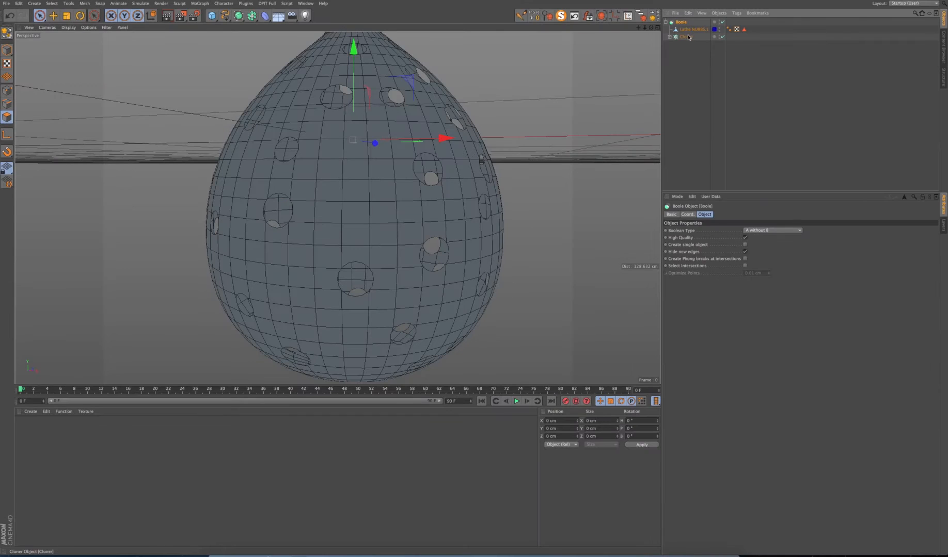
Step: Add a Random effector to the Cloner that varies only scale, with position off, S.X at 1 and S.Y at 0.5
left_click(509, 46)
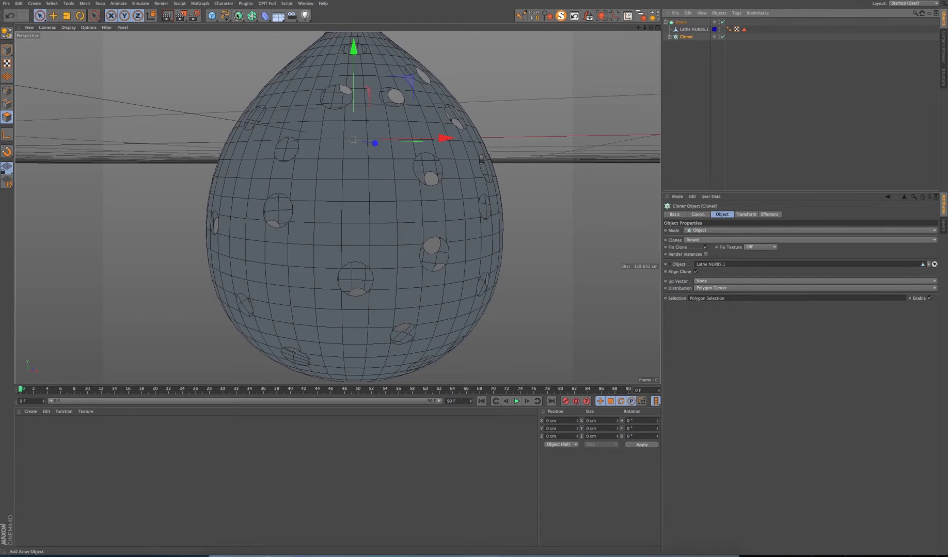
left_click(200, 3)
mouse_move(222, 14)
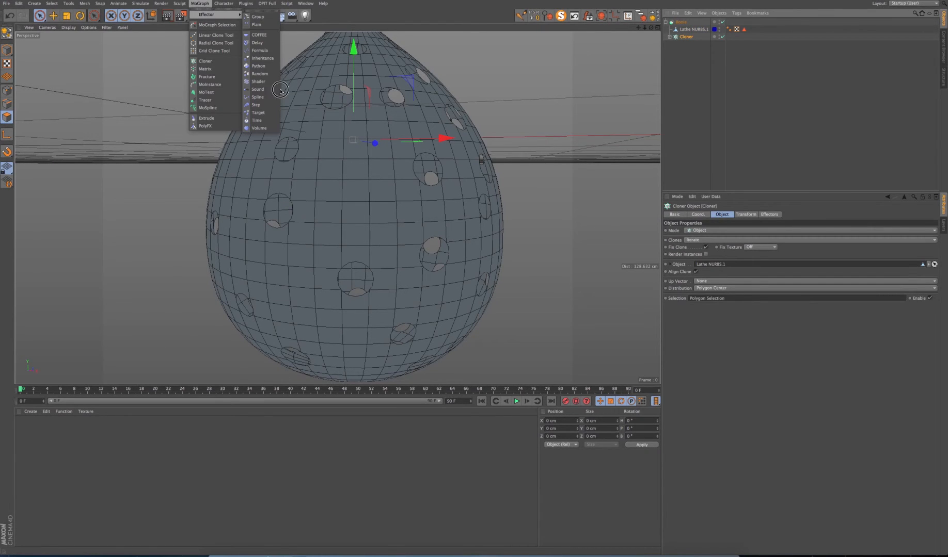
left_click(260, 74)
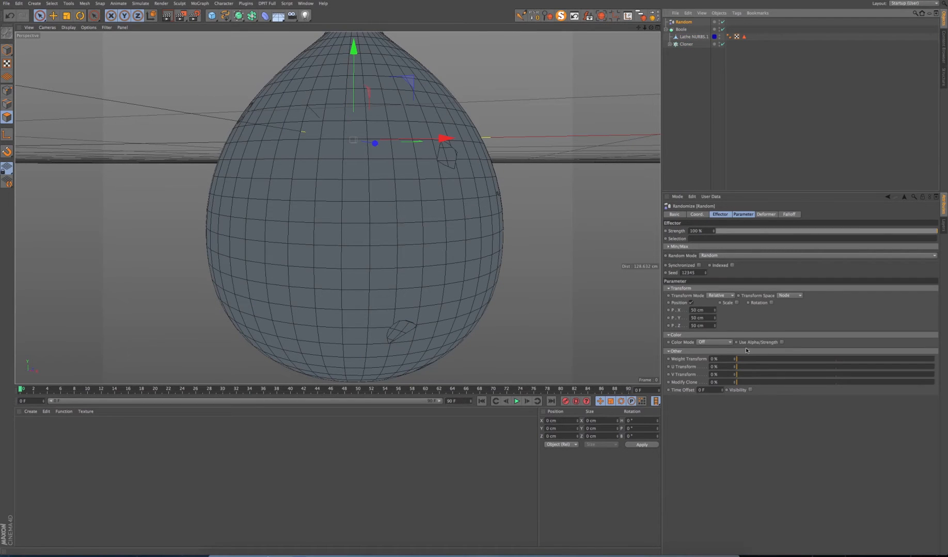
left_click(690, 303)
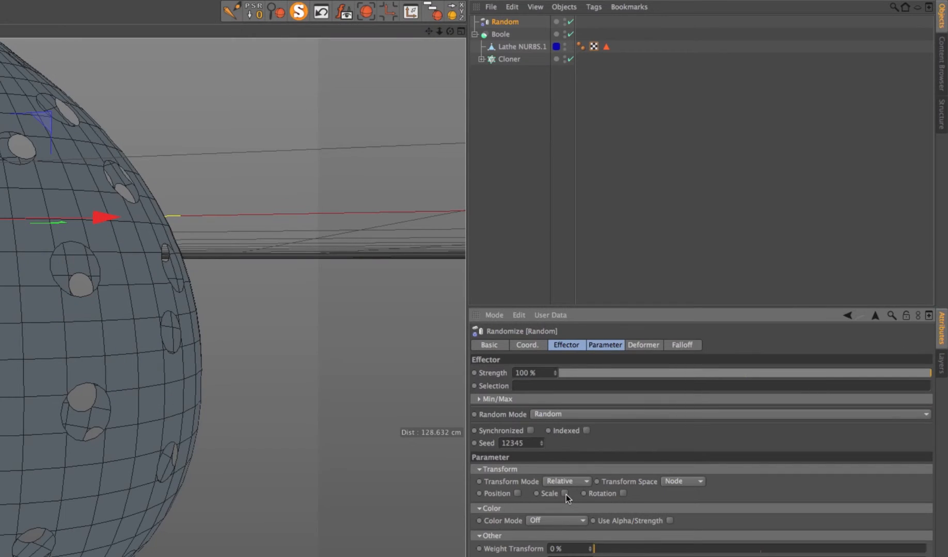
left_click(565, 494)
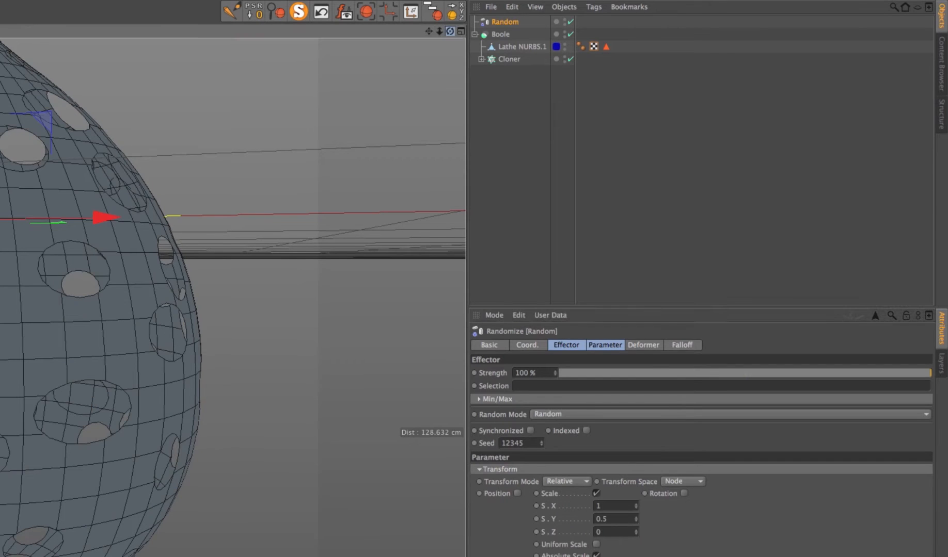
Step: Group the Random effector and the Boole under a null and name it "original to get basic honeycomb"
left_click_drag(450, 31, 452, 34)
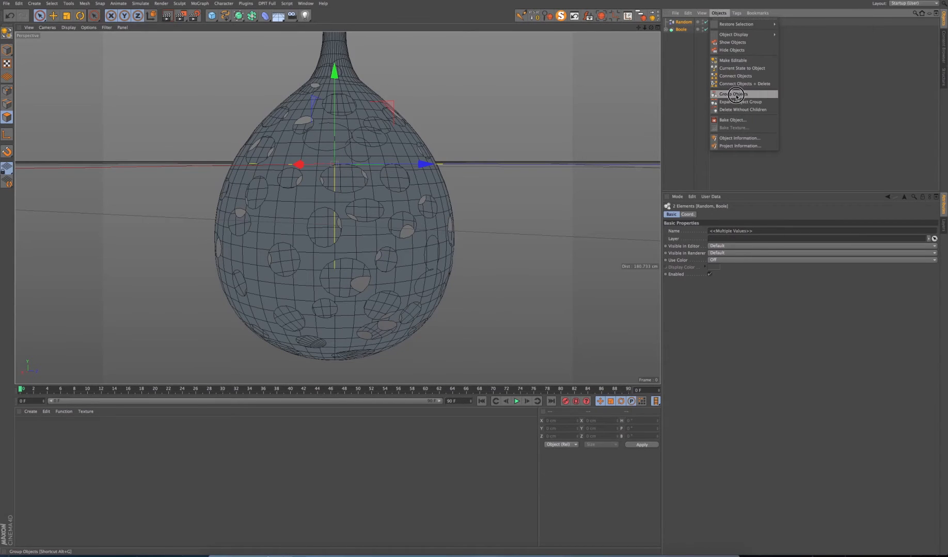
left_click(736, 95)
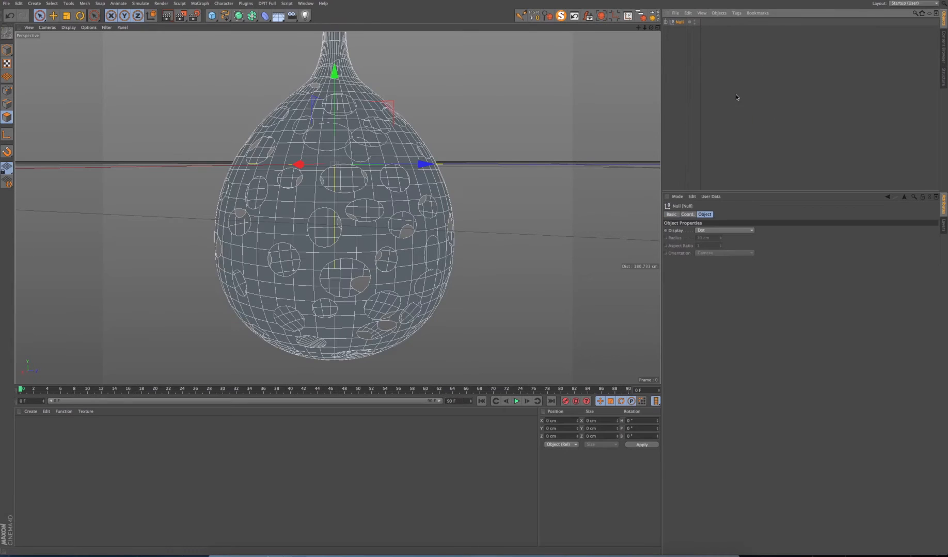
left_click(666, 22)
left_click(670, 37)
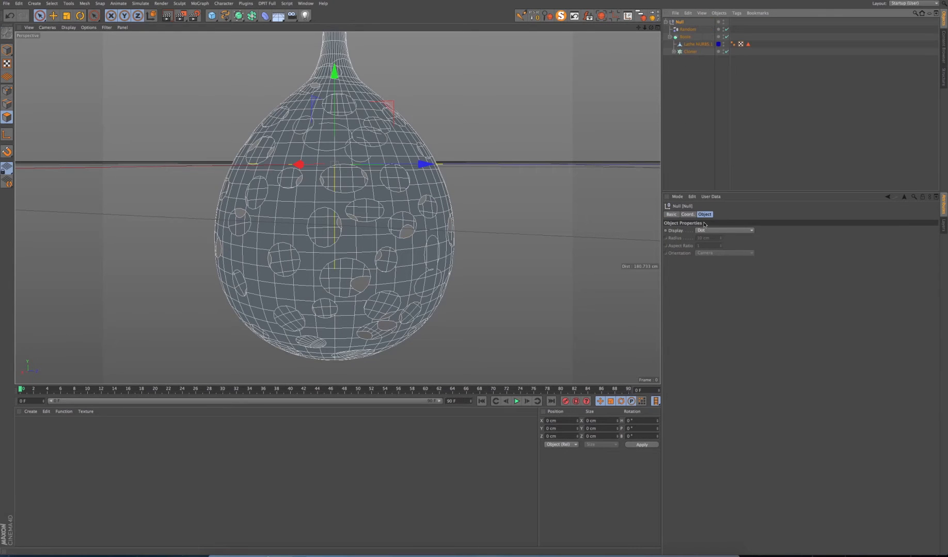
left_click(671, 215)
double_click(729, 231)
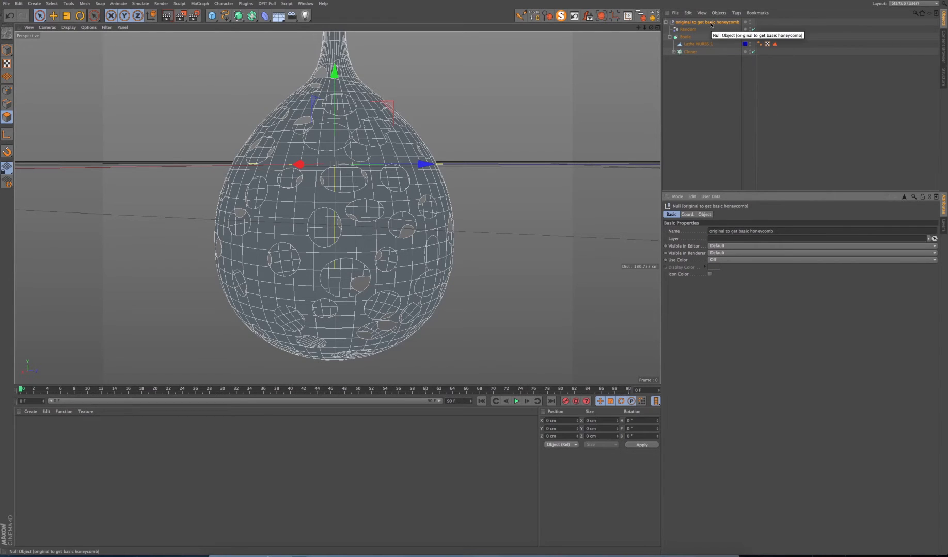
Step: Duplicate Lathe NURBS.1 outside the group and rename the copy "innner Collider body for stretch fx"
left_click(696, 44)
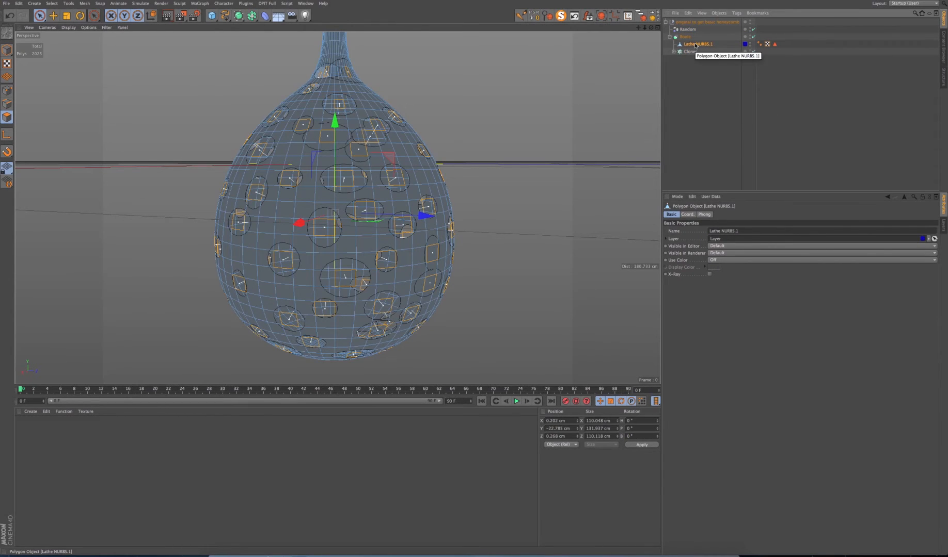
key("ctrl+c")
key("ctrl+v")
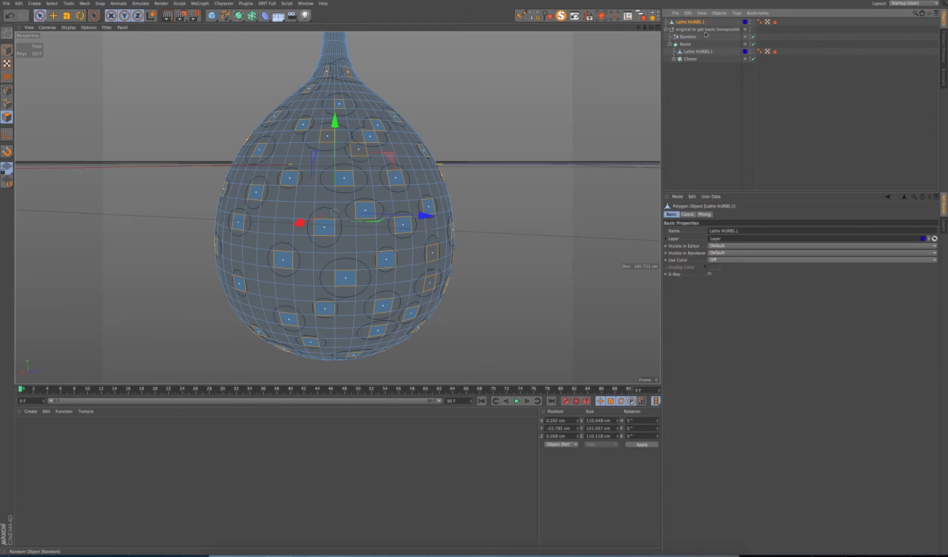
double_click(672, 22)
type("innner Collider body for stretch fx")
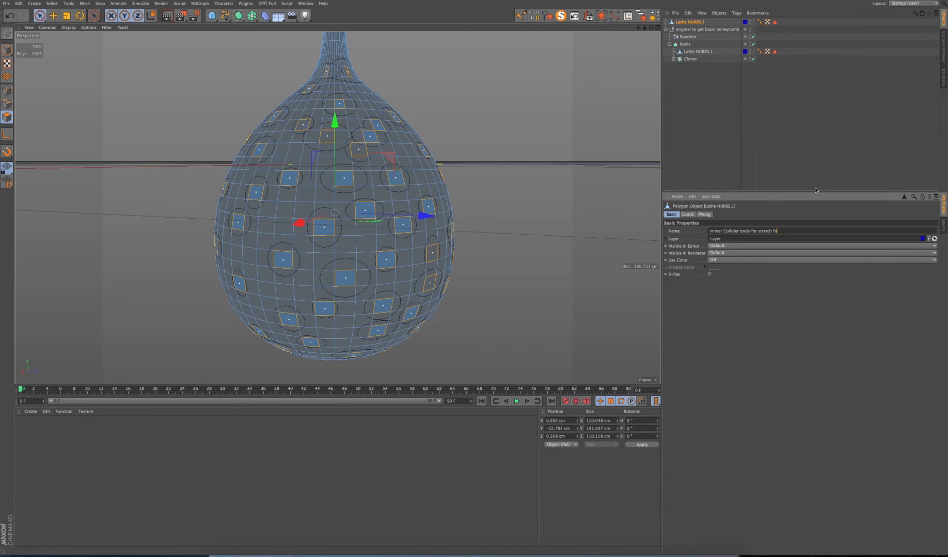
key("Return")
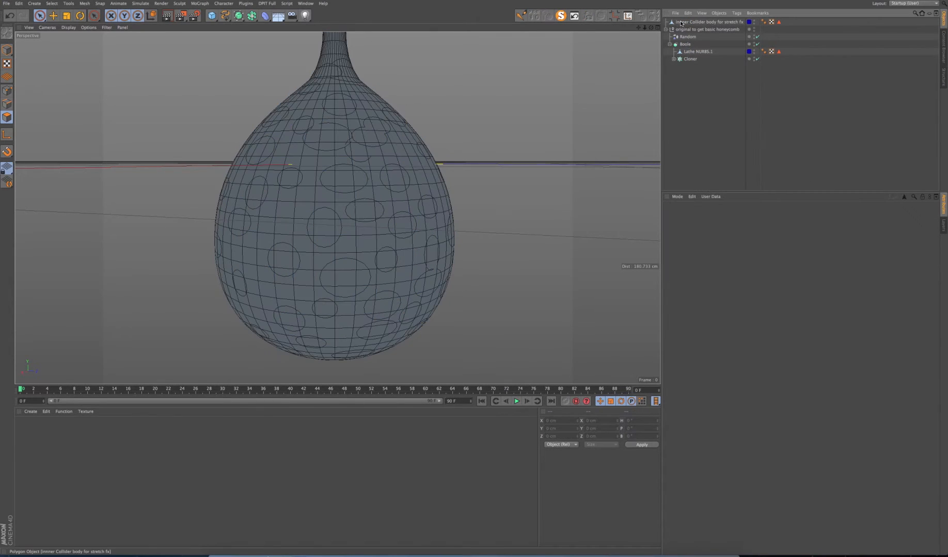
Step: Apply Current State to Object to the whole "original to get basic honeycomb" group, including all its children
middle_click(685, 29)
right_click(685, 29)
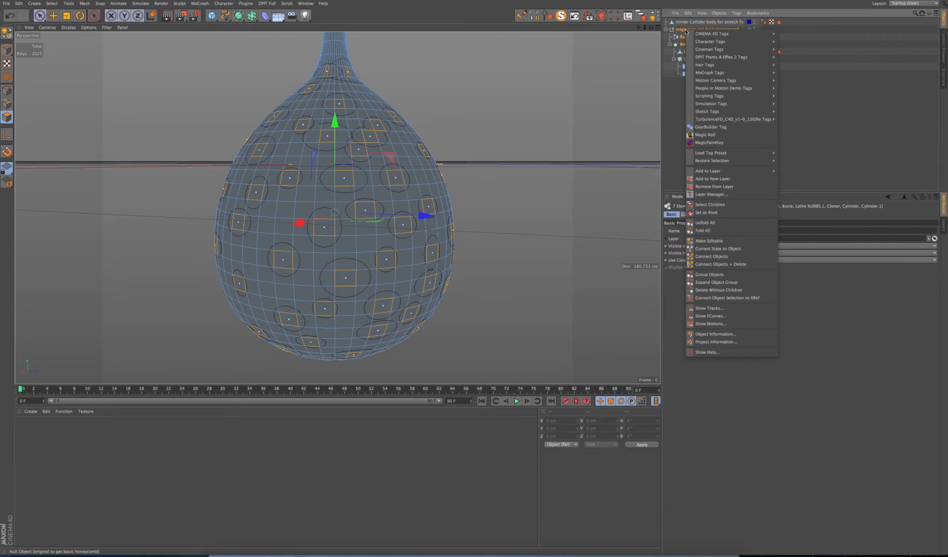
left_click(744, 249)
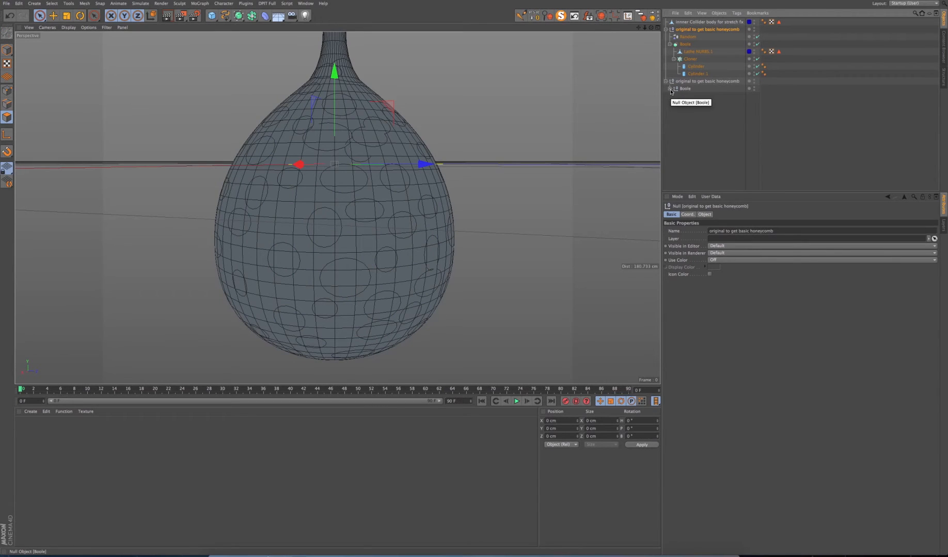
Step: Move the baked Lathe NURBS.1 out of the converted copy's hierarchy and delete that copy's leftover nulls
left_click(670, 90)
left_click(695, 97)
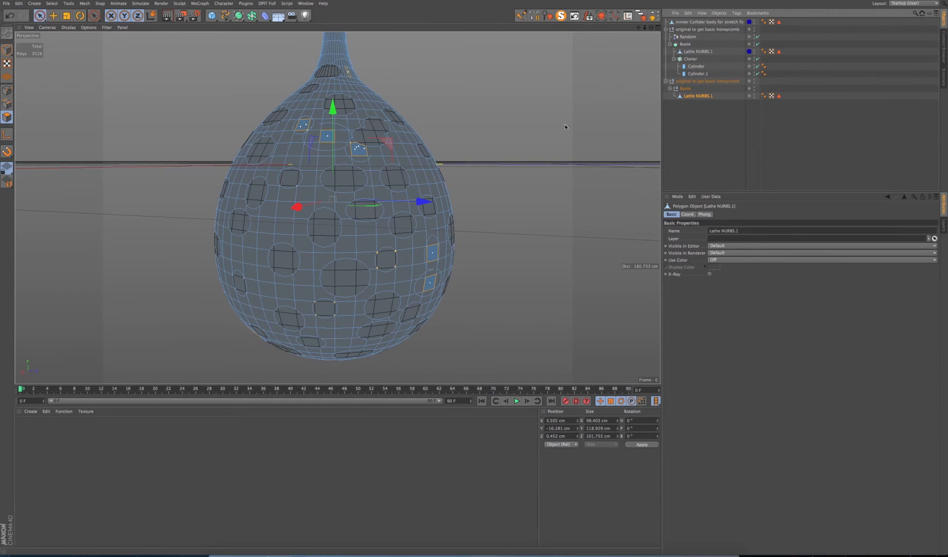
left_click_drag(697, 96, 696, 108)
left_click(684, 83)
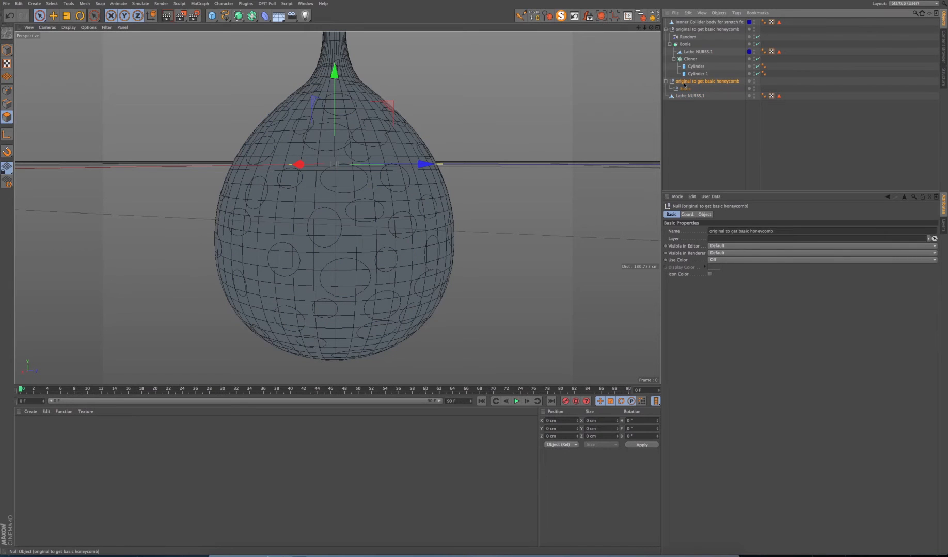
key("Delete")
Step: Collapse and hide the original honeycomb group, and rename the baked mesh "outer - this is the original basic honeycomb made editable"
left_click(689, 83)
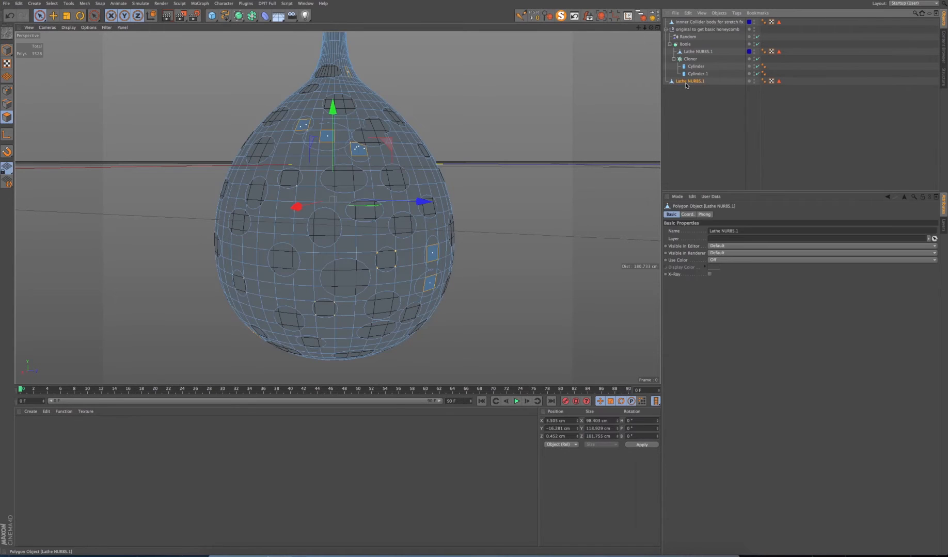
left_click(666, 29)
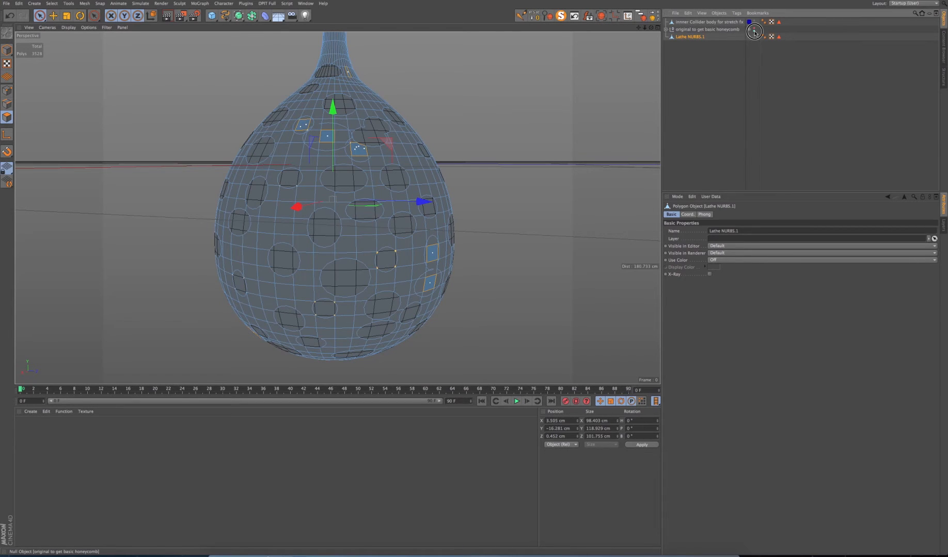
left_click(743, 231)
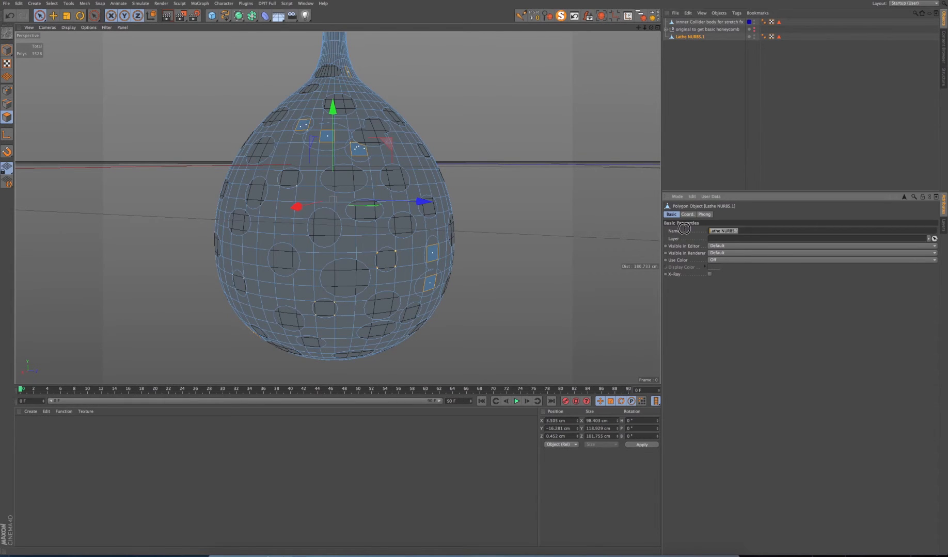
key("ctrl+v")
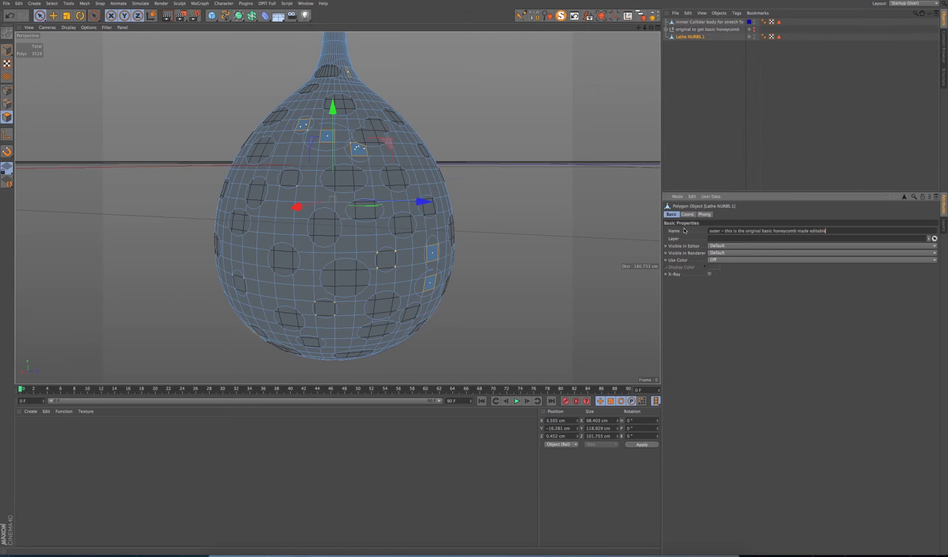
left_click(838, 117)
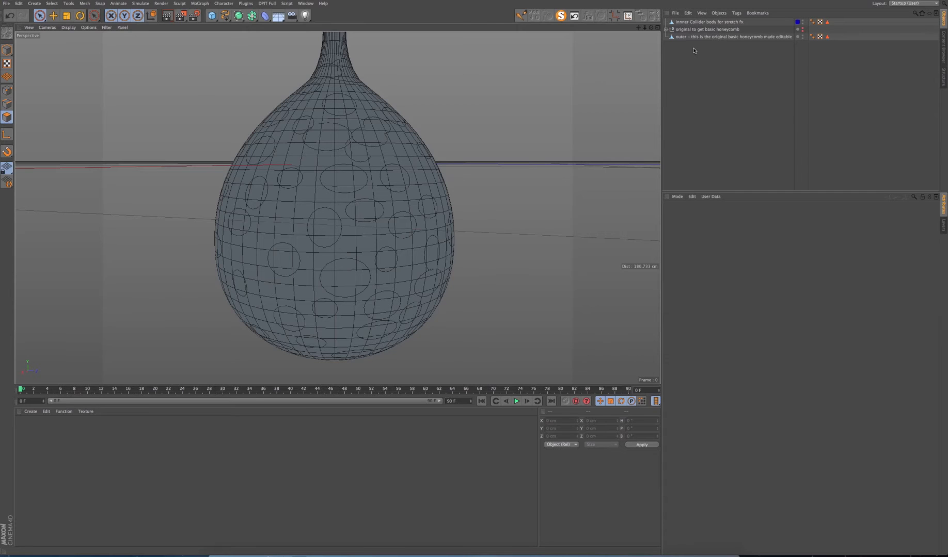
Step: Select all polygons of the inner collider body in polygon mode
left_click(699, 23)
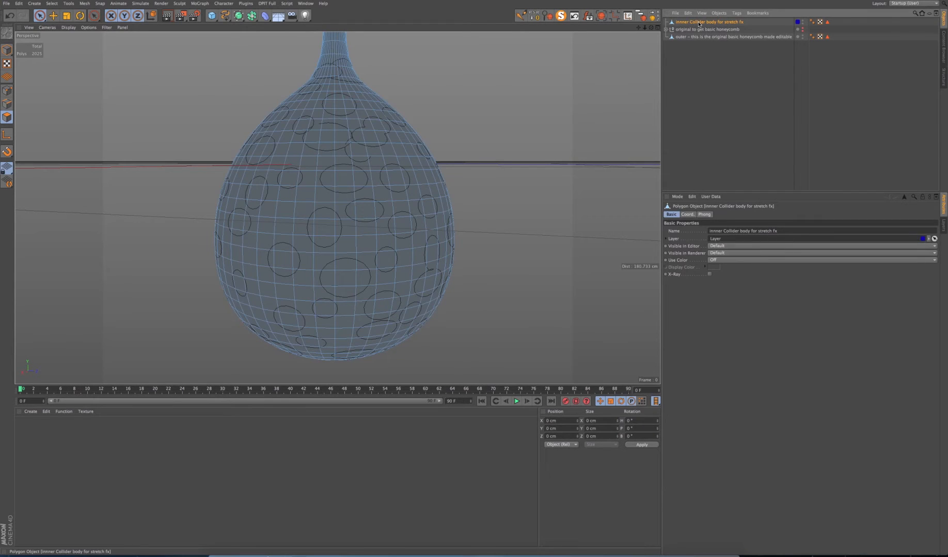
left_click(7, 118)
left_click(308, 208)
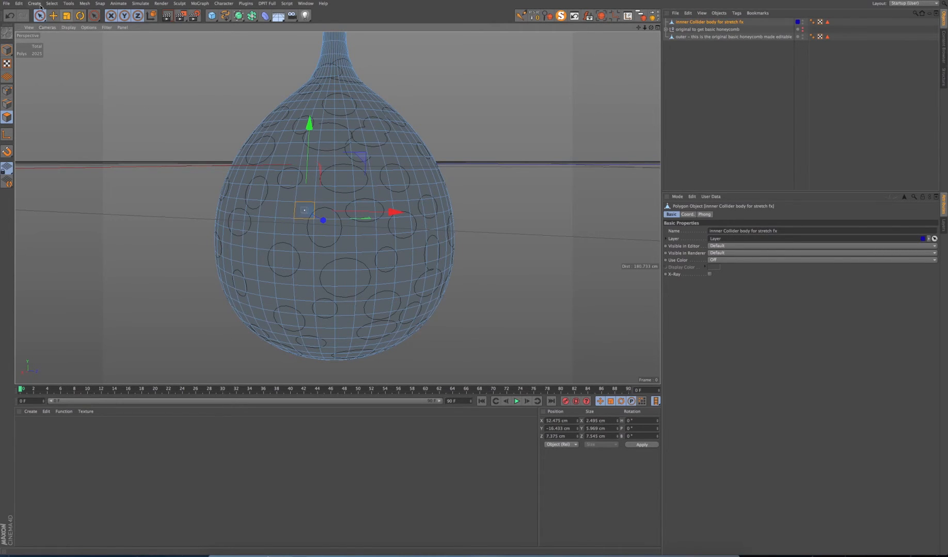
left_click(52, 3)
left_click(64, 106)
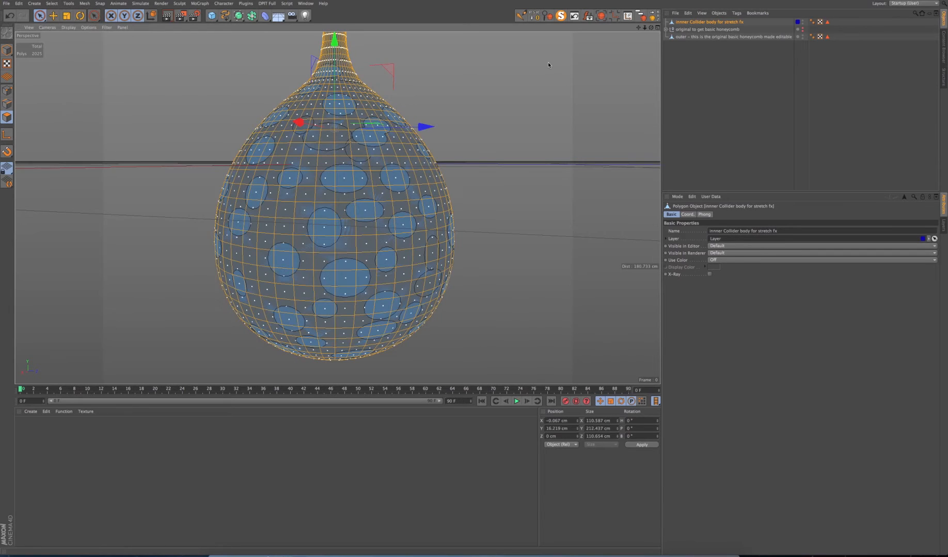
Step: Reverse the normals of the inner collider body's selected polygons and hide the outer honeycomb mesh
left_click(68, 3)
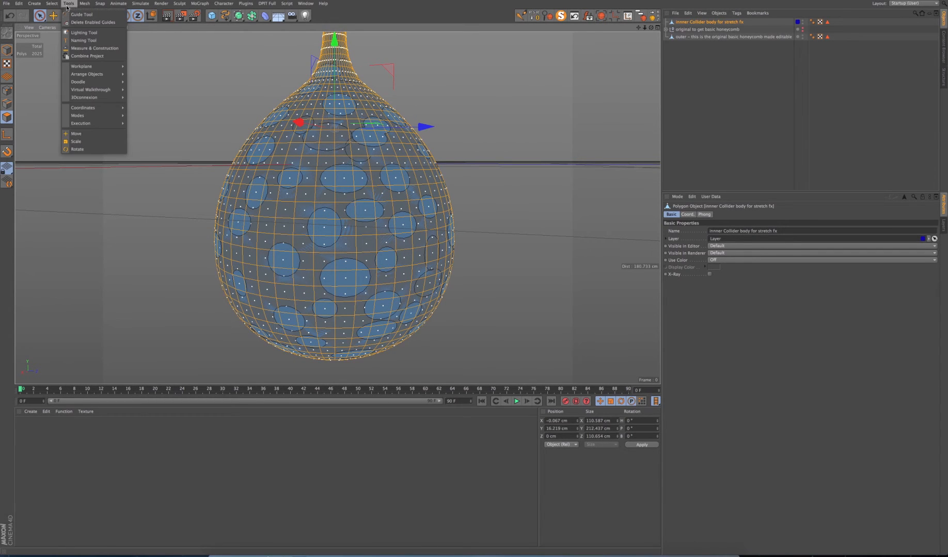
mouse_move(78, 6)
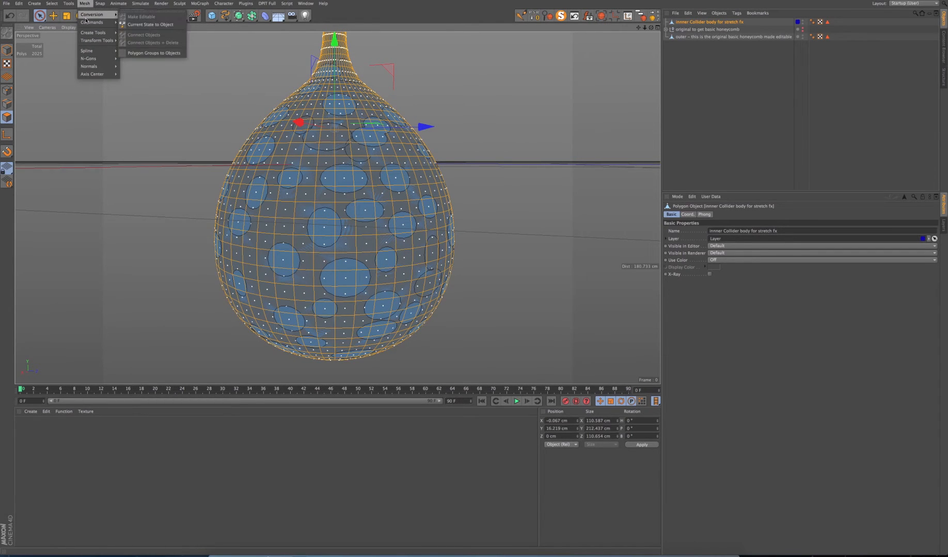
mouse_move(96, 66)
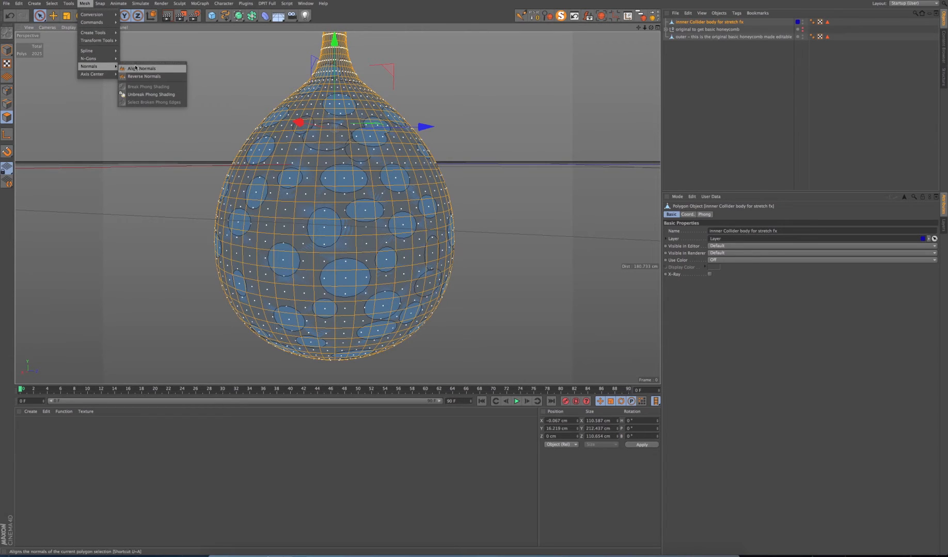
left_click(155, 63)
left_click_drag(164, 62, 67, 72)
left_click(50, 87)
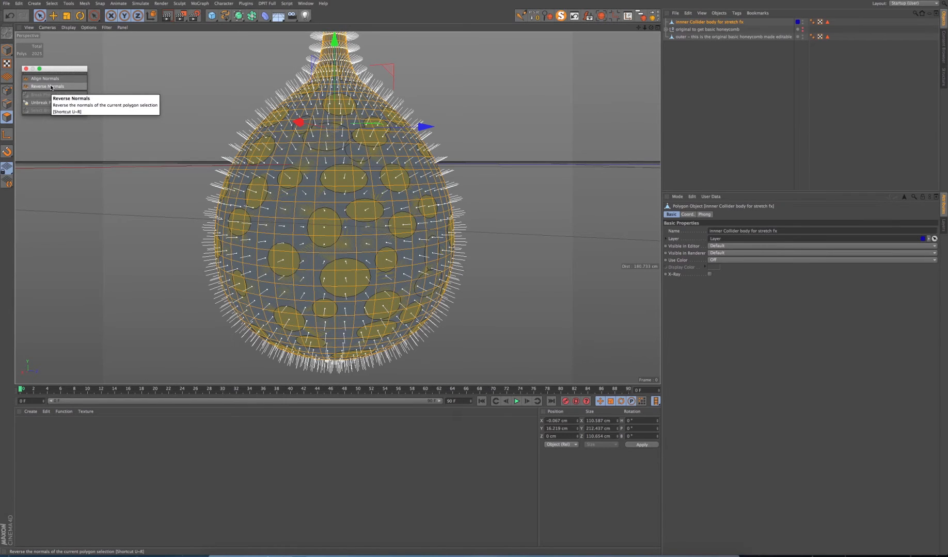
left_click(803, 36)
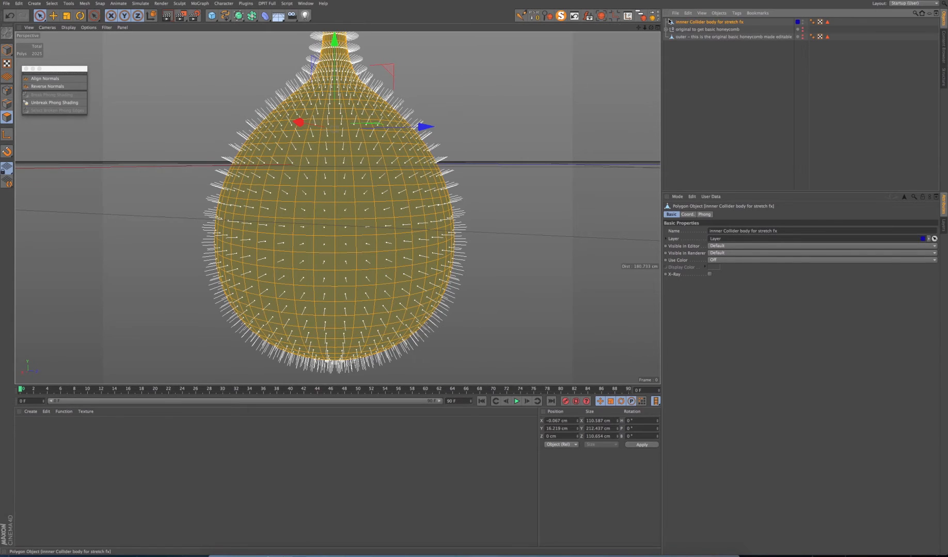
Step: Add a Cloth Collider tag to the inner collider body
left_click(737, 13)
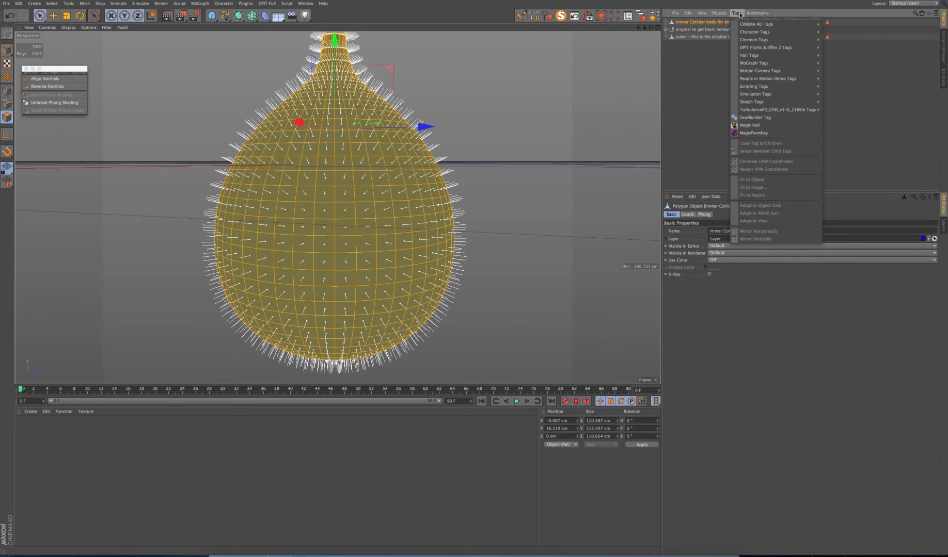
mouse_move(761, 95)
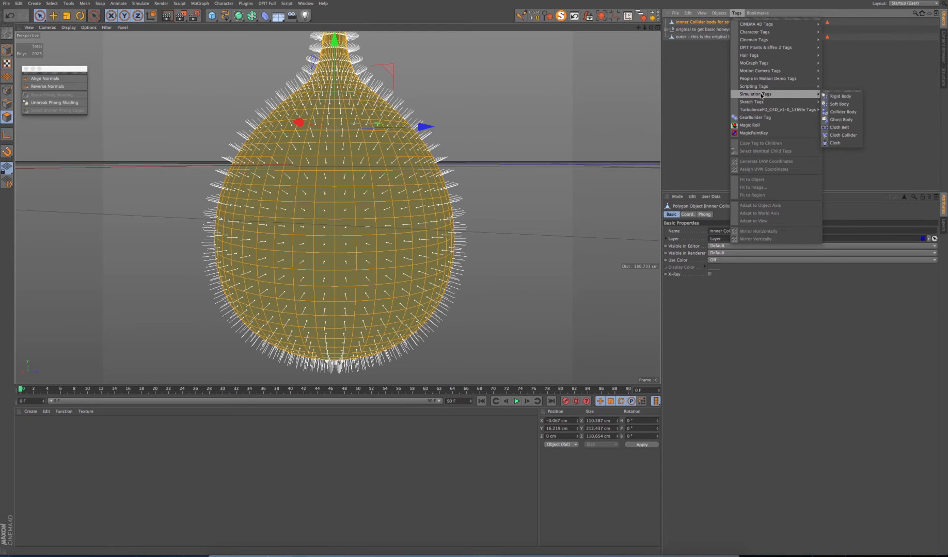
left_click(851, 137)
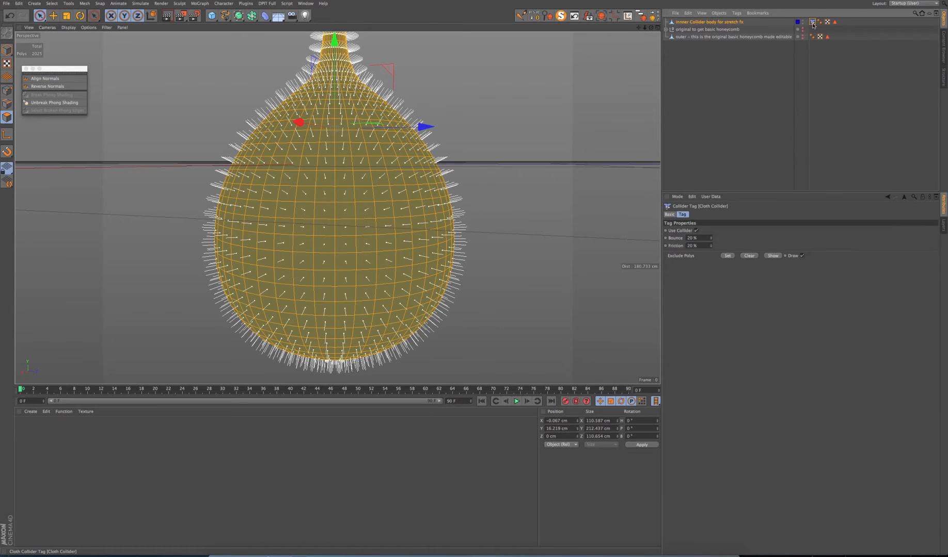
Step: Set the inner collider body's Cloth Collider bounce to 0% and deselect all of its polygons
double_click(701, 238)
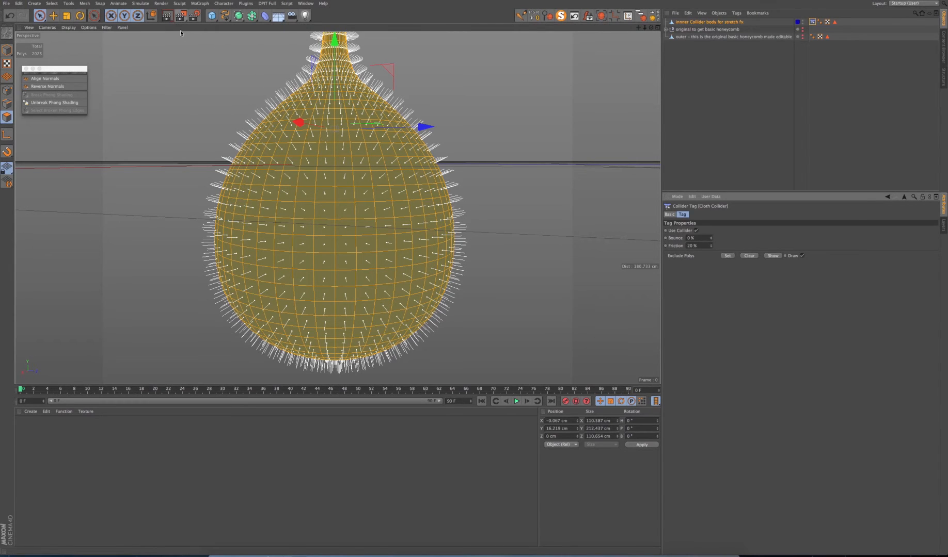
left_click(53, 4)
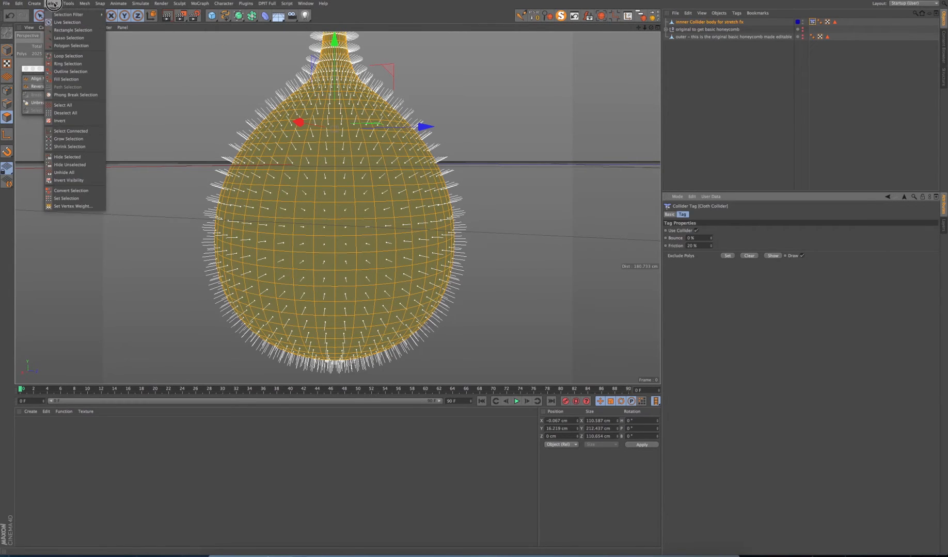
left_click(65, 112)
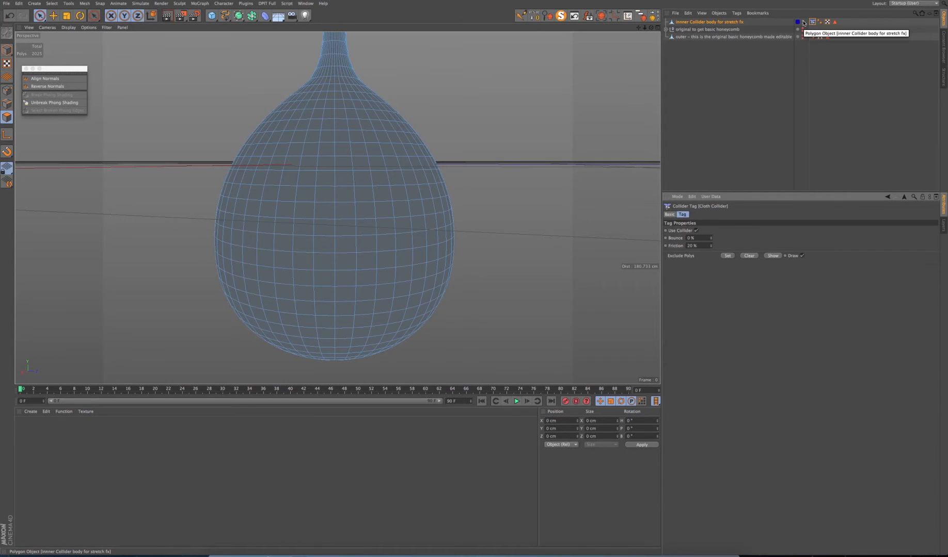
Step: Display the outer honeycomb mesh in place of the inner collider body and select all of its polygons
left_click(803, 37)
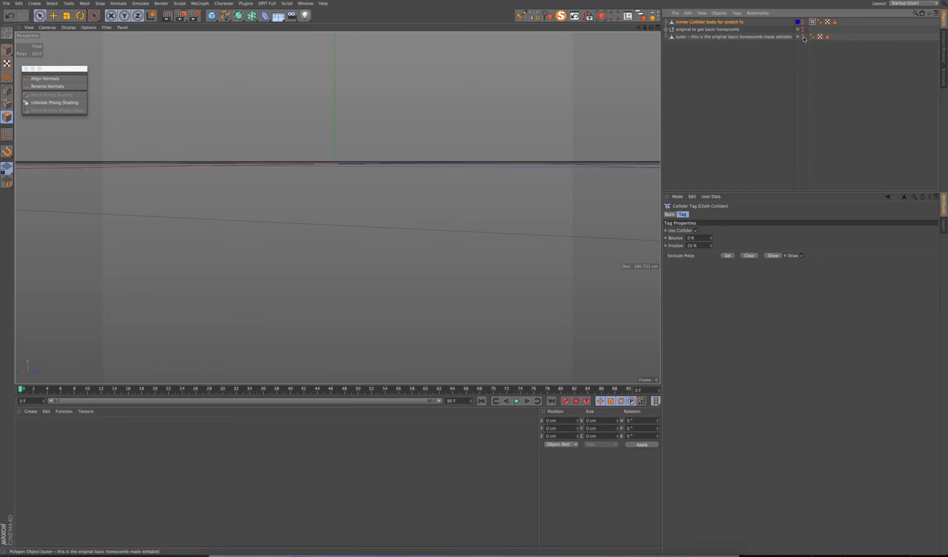
left_click(802, 36)
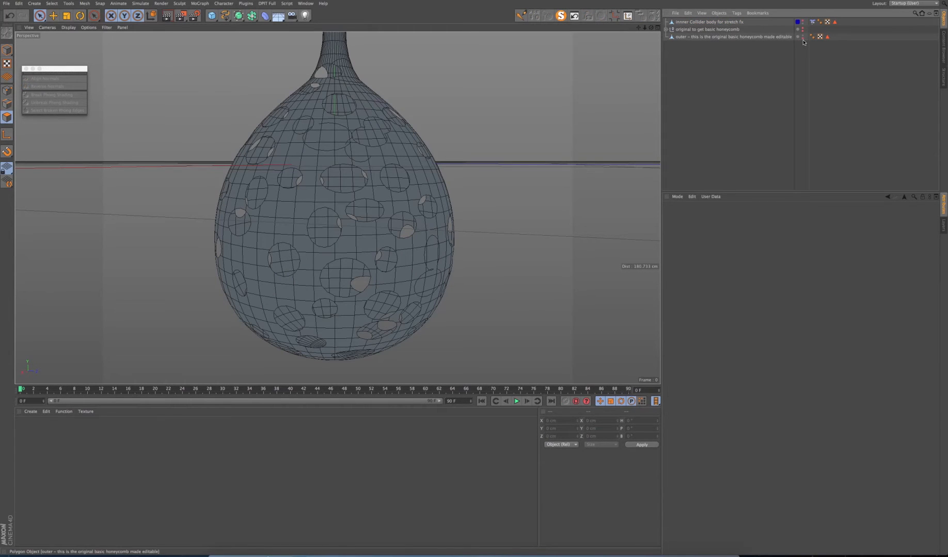
left_click(711, 37)
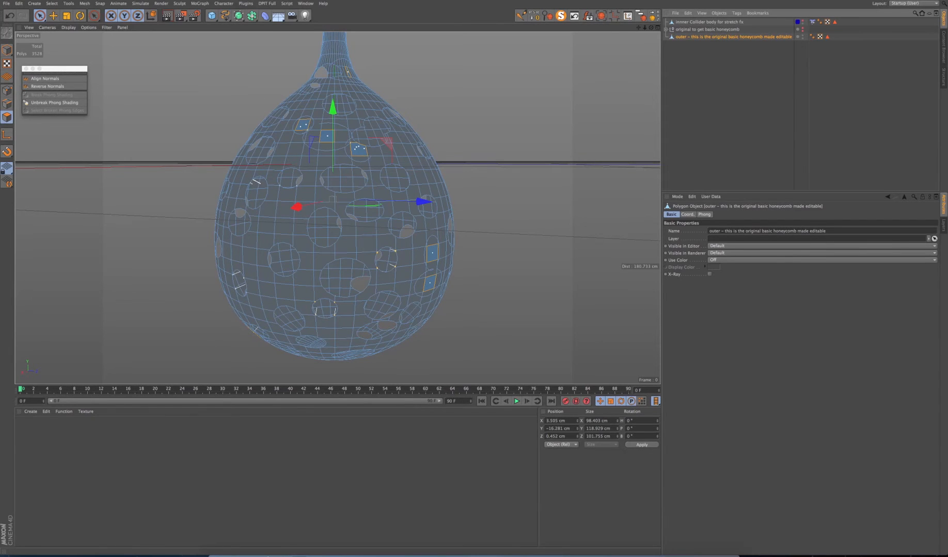
left_click(56, 3)
left_click(72, 101)
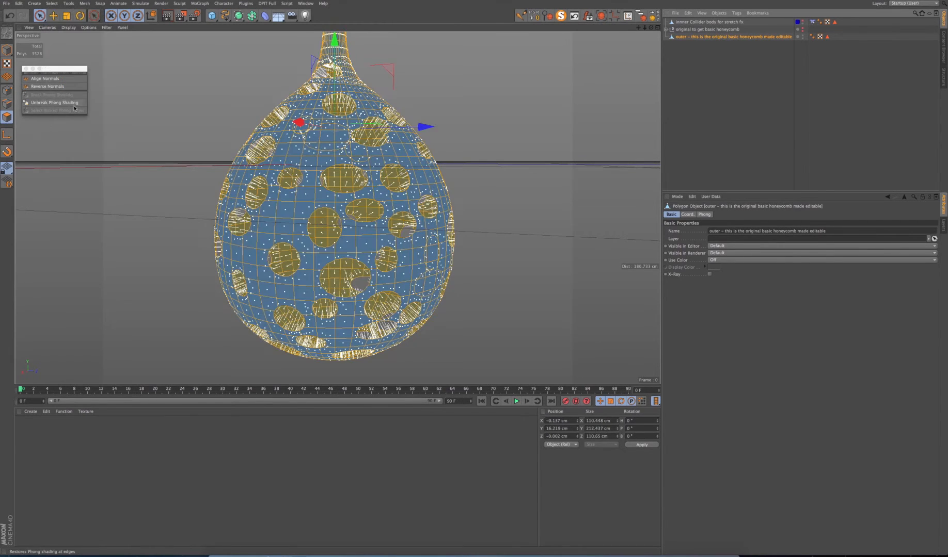
Step: Reverse the normals of the outer honeycomb mesh's selected polygons and align them
left_click_drag(651, 28, 615, 42)
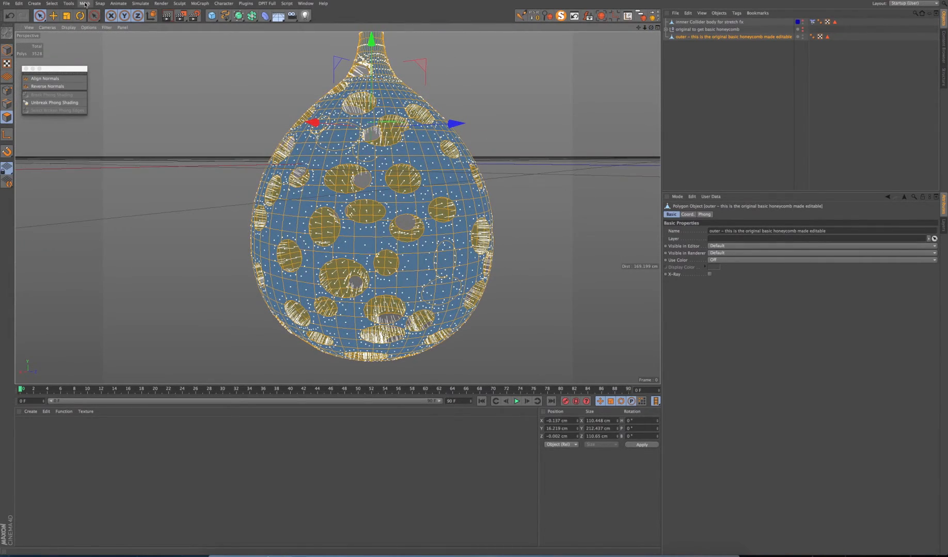
left_click(93, 15)
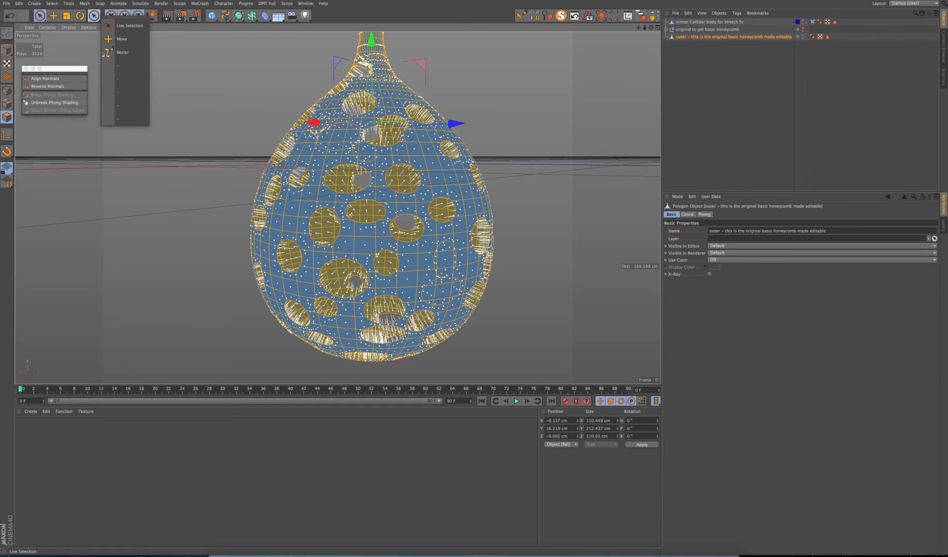
left_click(87, 4)
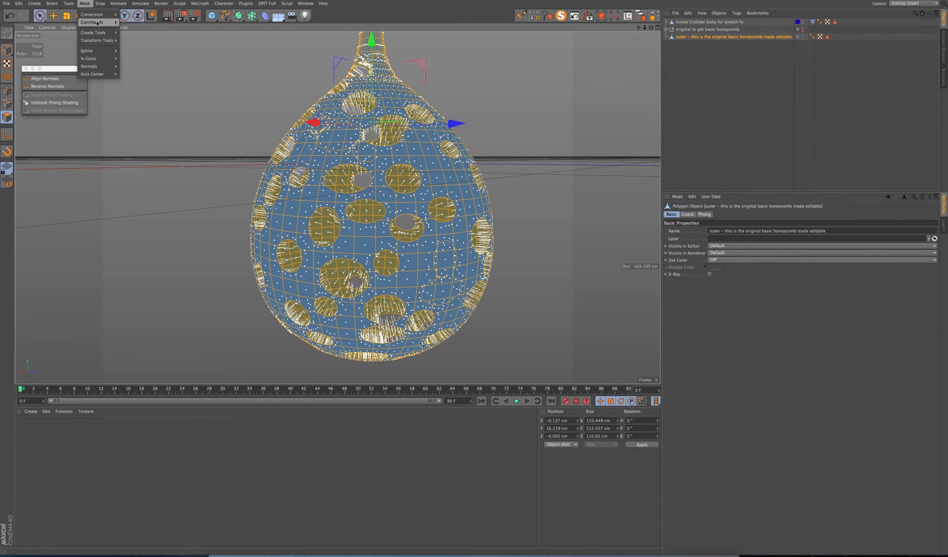
mouse_move(106, 60)
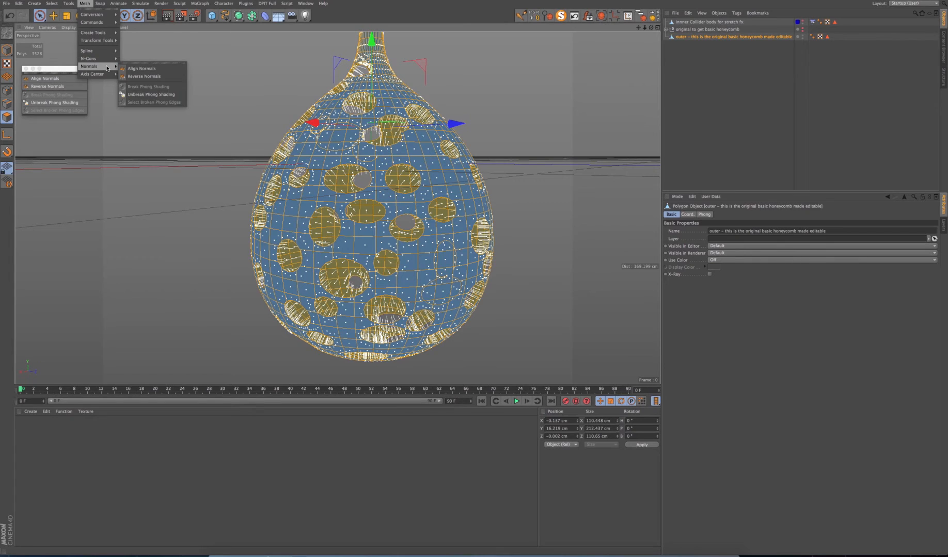
left_click(144, 77)
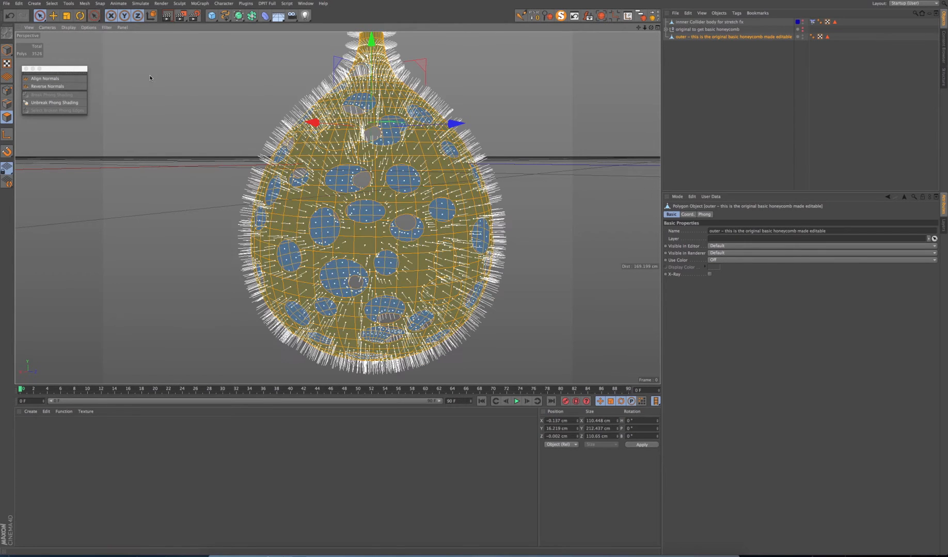
left_click(85, 3)
mouse_move(98, 66)
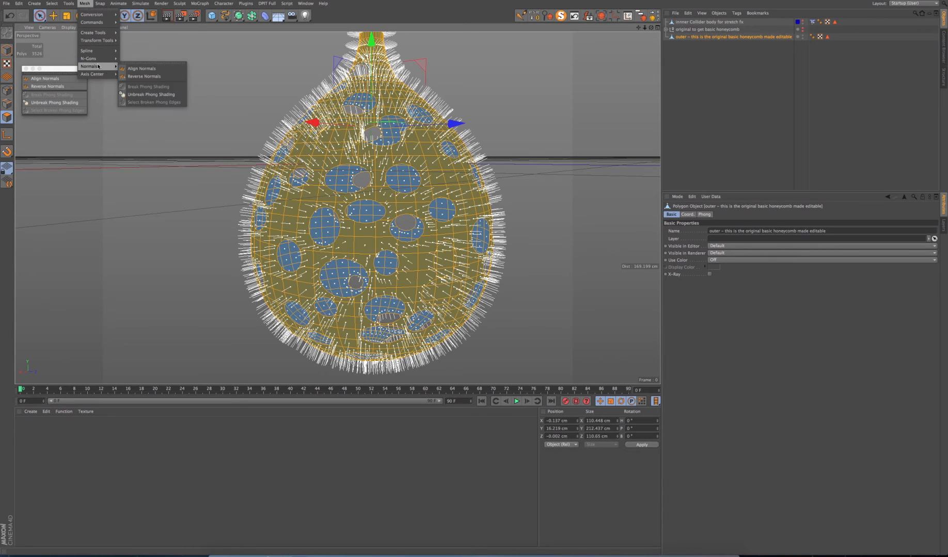
left_click(145, 70)
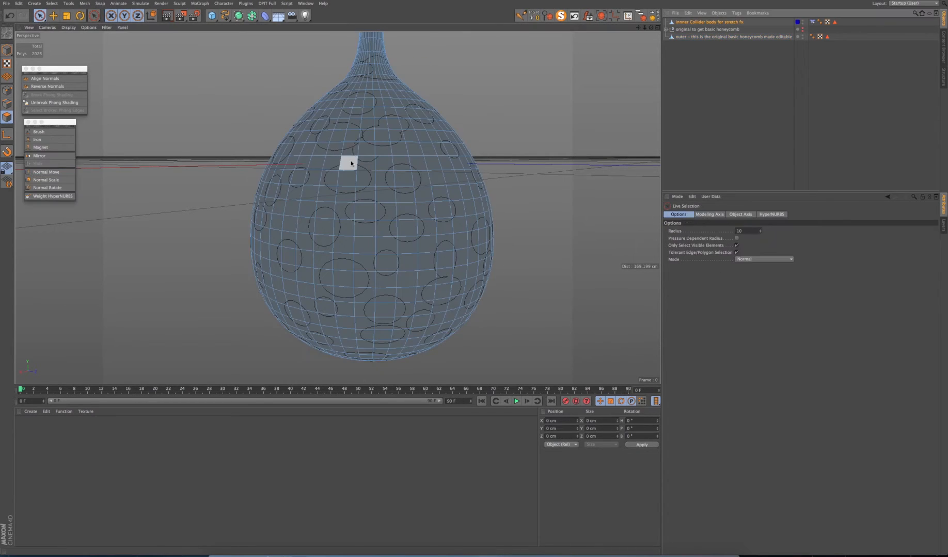
Step: Select all polygons of the inner collider body and close the floating Transform Tools palette
left_click(350, 162)
key("ctrl+a")
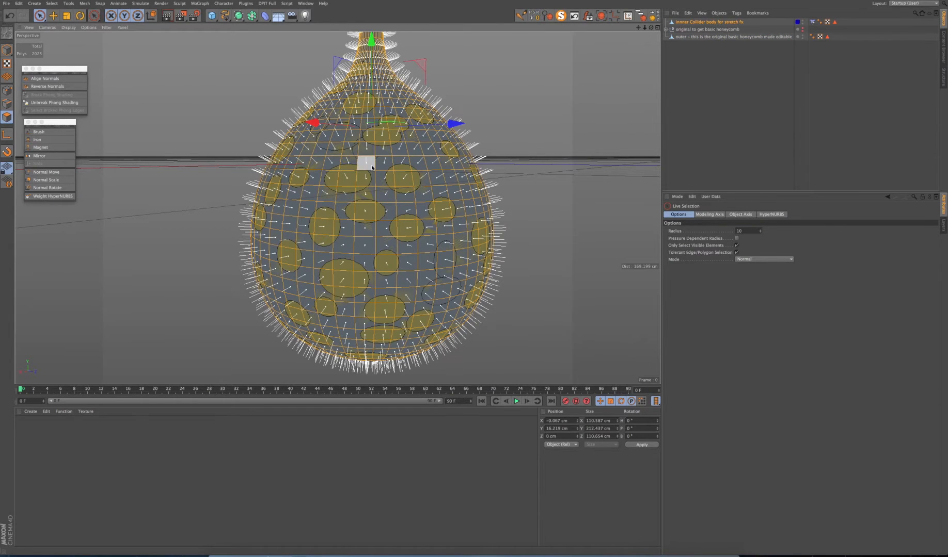
left_click(28, 121)
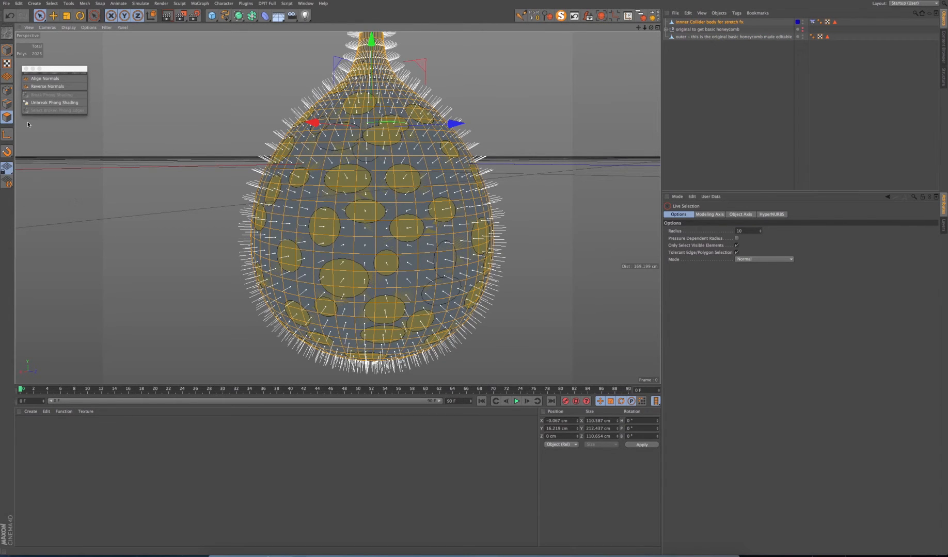
left_click(390, 204)
key("ctrl+a")
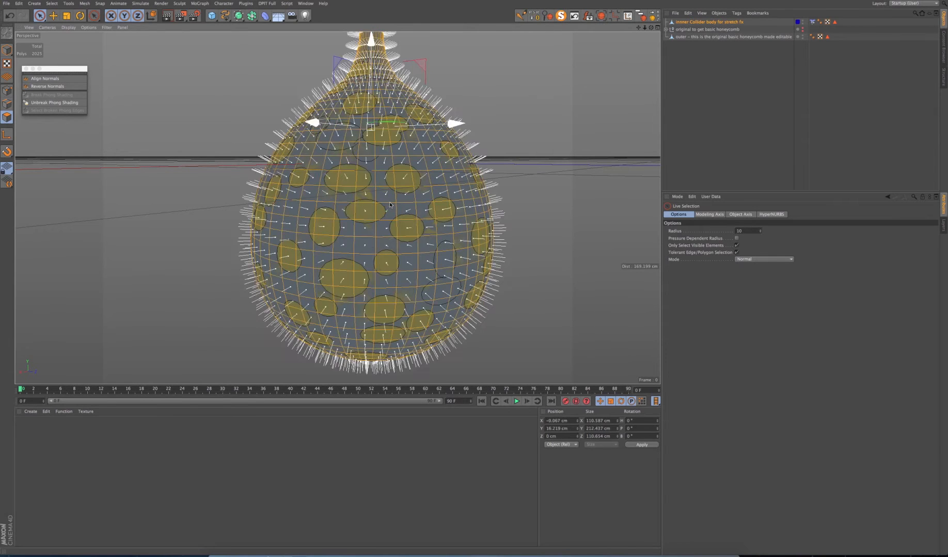
Step: Detach the mesh Transform Tools as a floating palette and place it below the normals palette
left_click(71, 6)
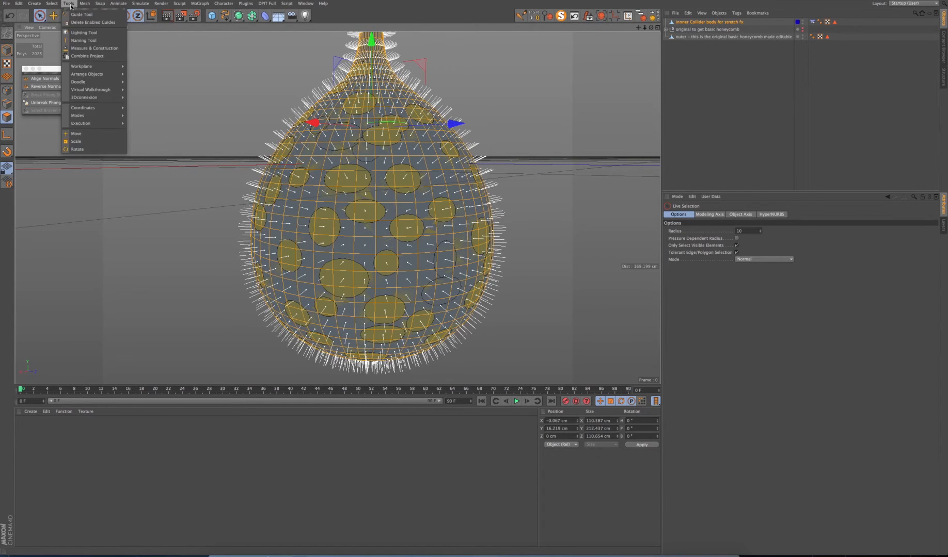
mouse_move(86, 5)
mouse_move(102, 75)
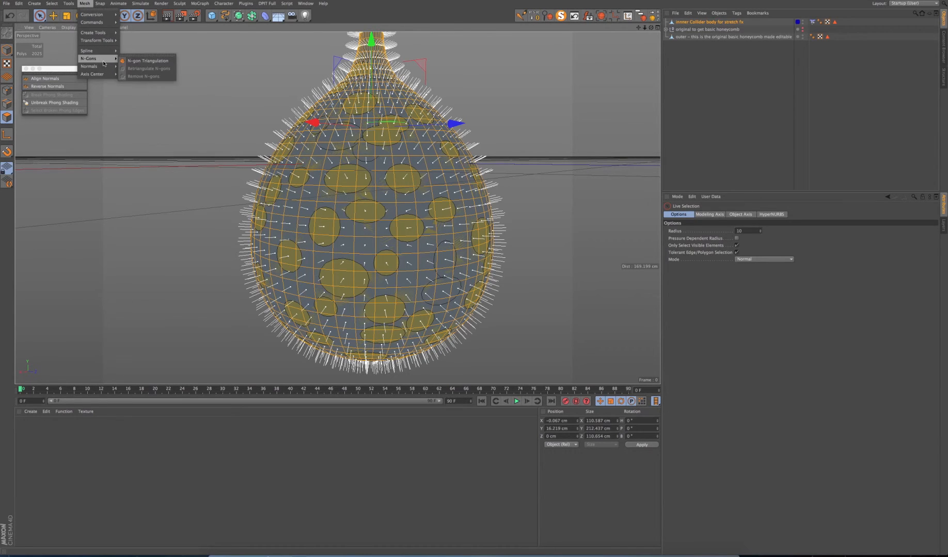
mouse_move(101, 35)
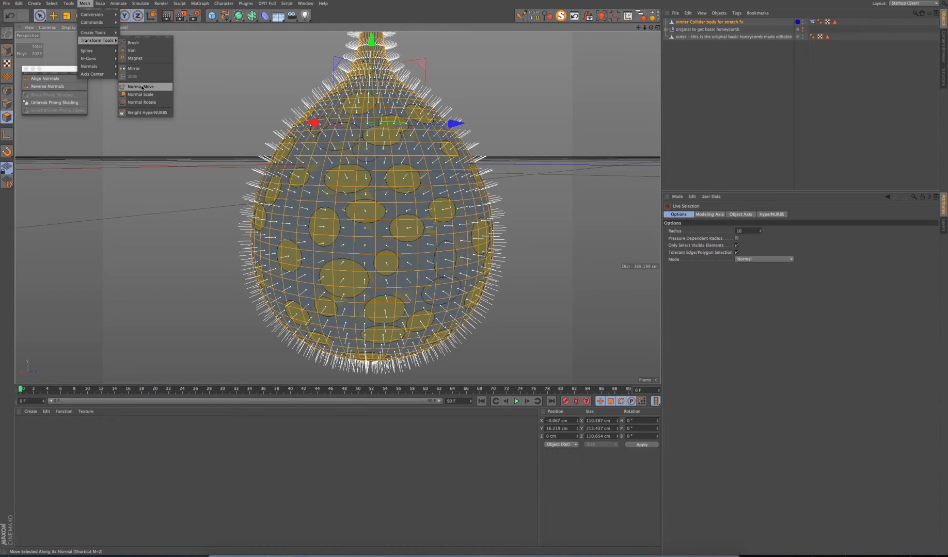
left_click(151, 37)
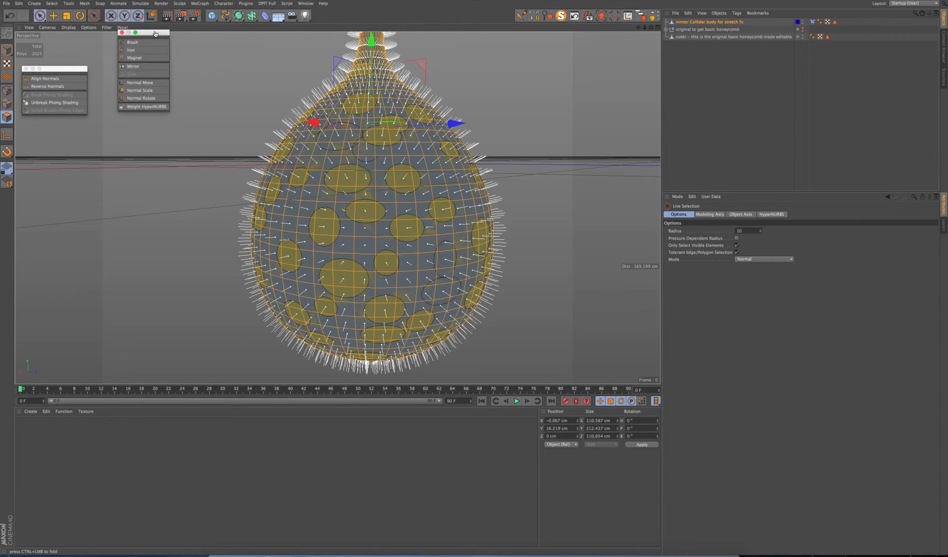
left_click_drag(155, 33, 65, 132)
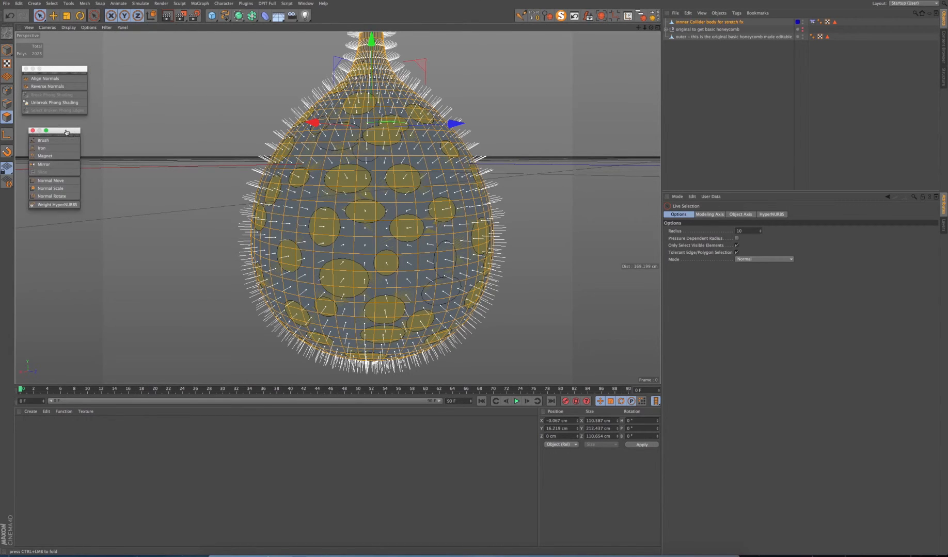
Step: Shrink the inner collider body by moving its polygons about -3 cm along their normals, then switch to the Move tool and deselect the object
left_click(51, 181)
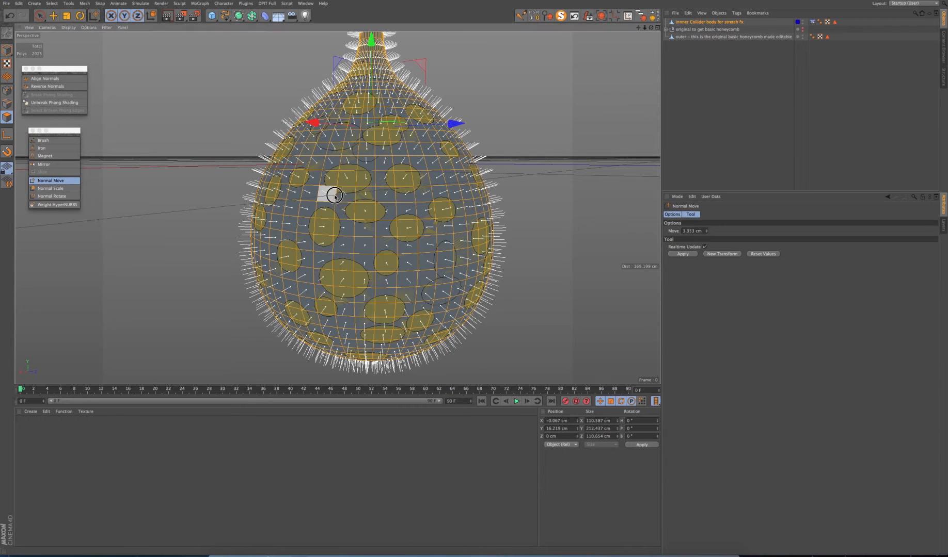
left_click_drag(335, 196, 324, 196)
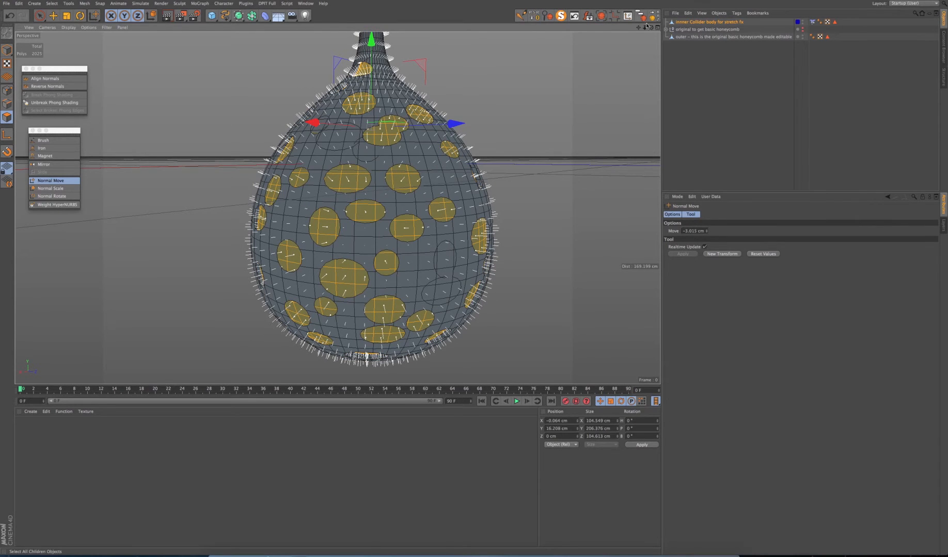
scroll(338, 208, "up", 5)
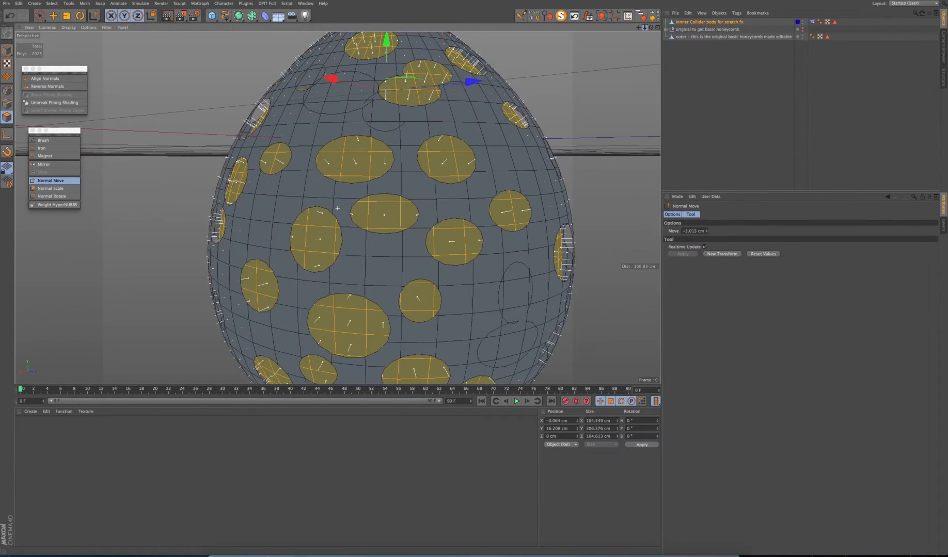
scroll(338, 208, "down", 8)
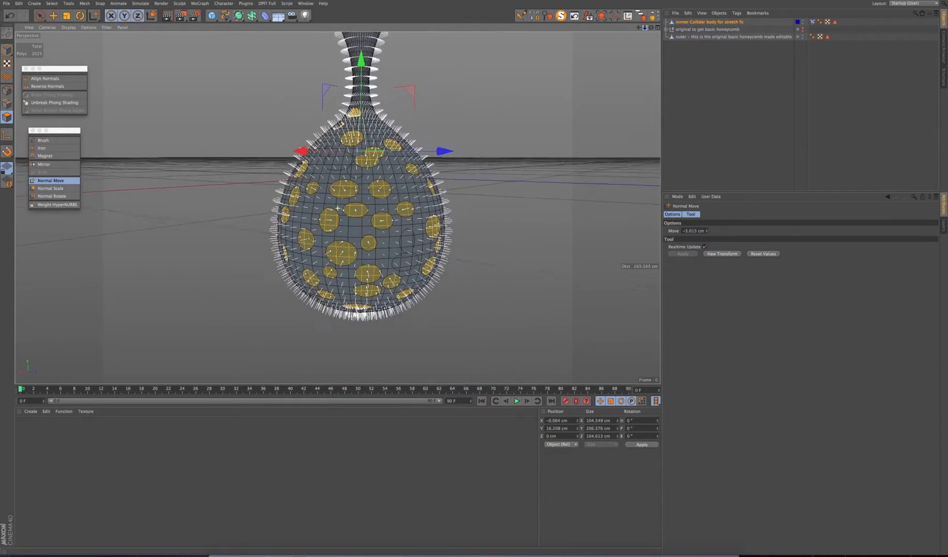
scroll(338, 208, "up", 4)
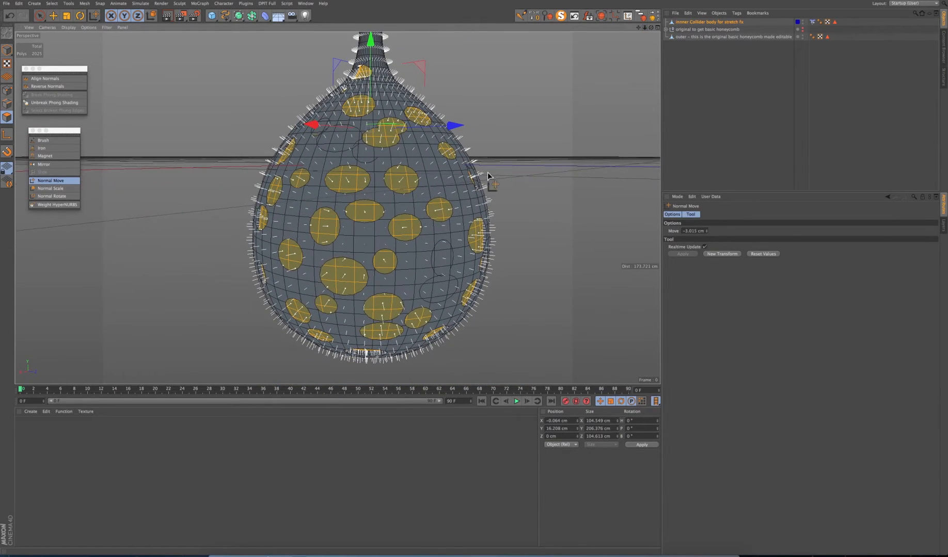
left_click_drag(436, 217, 440, 217)
left_click(51, 17)
left_click(720, 49)
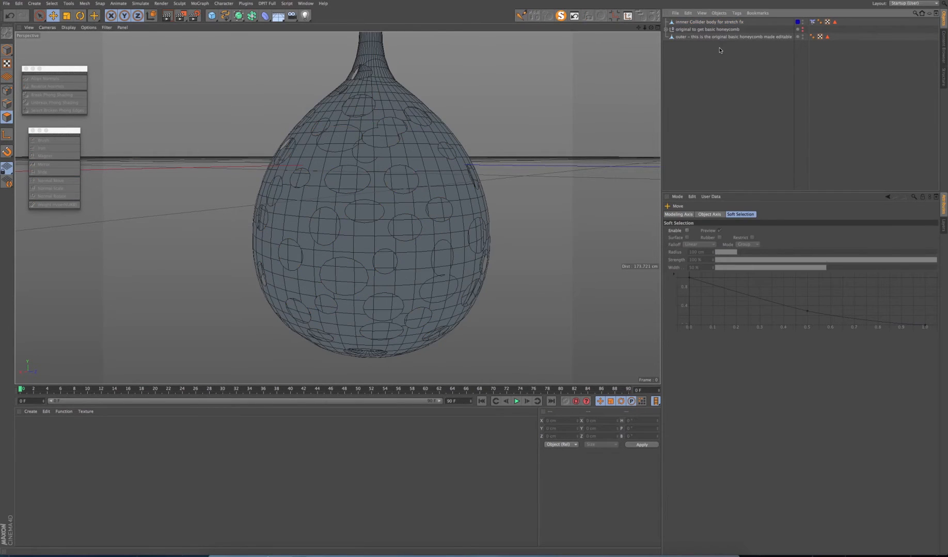
Step: Add a Cloth NURBS object and place it directly above the outer honeycomb mesh in the object hierarchy
left_click(692, 37)
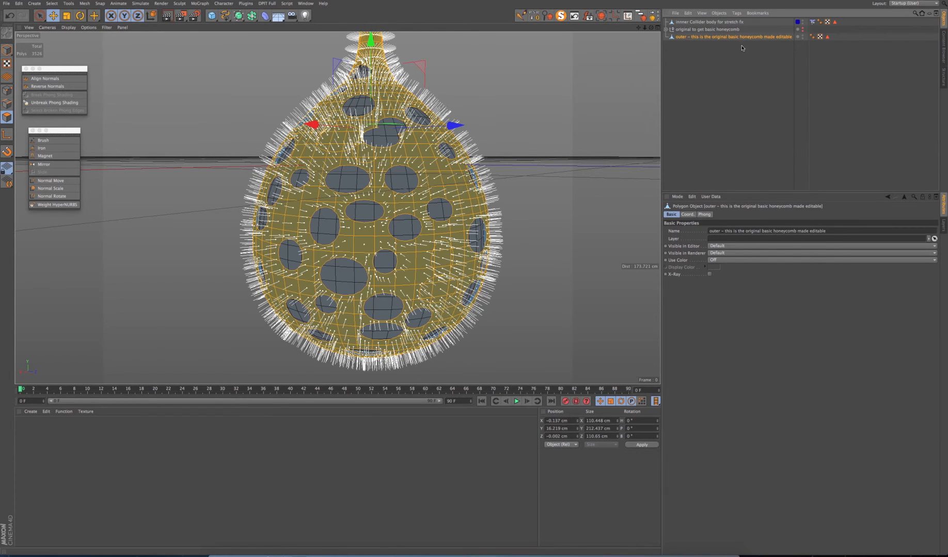
left_click(123, 6)
mouse_move(140, 4)
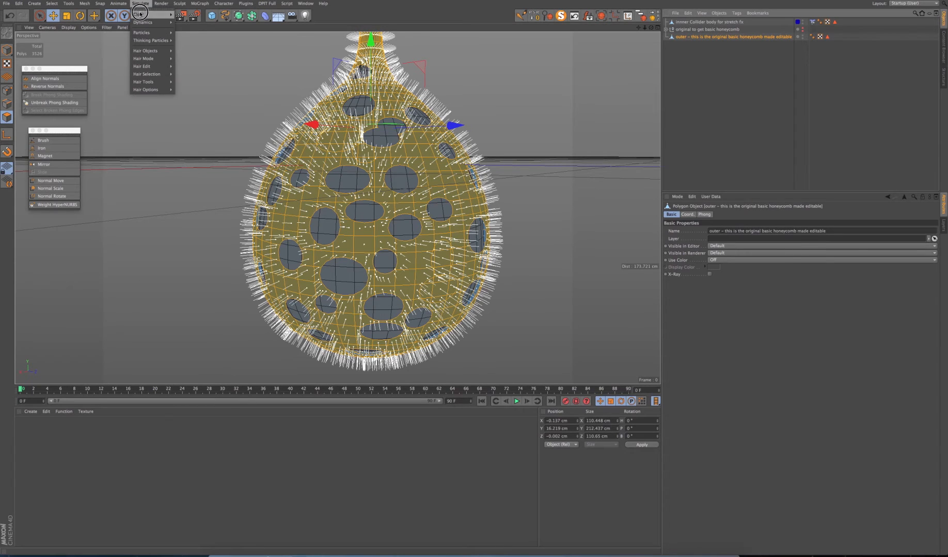
mouse_move(144, 34)
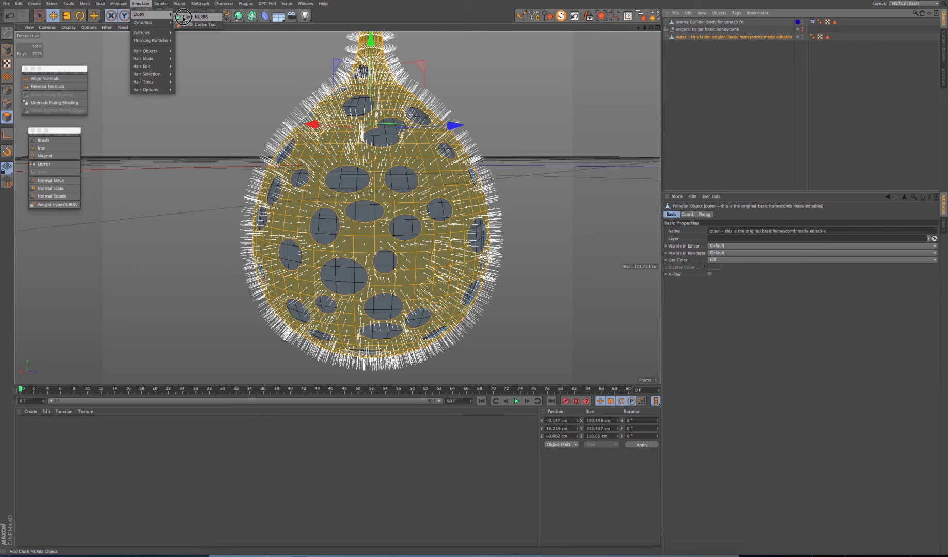
left_click(184, 18)
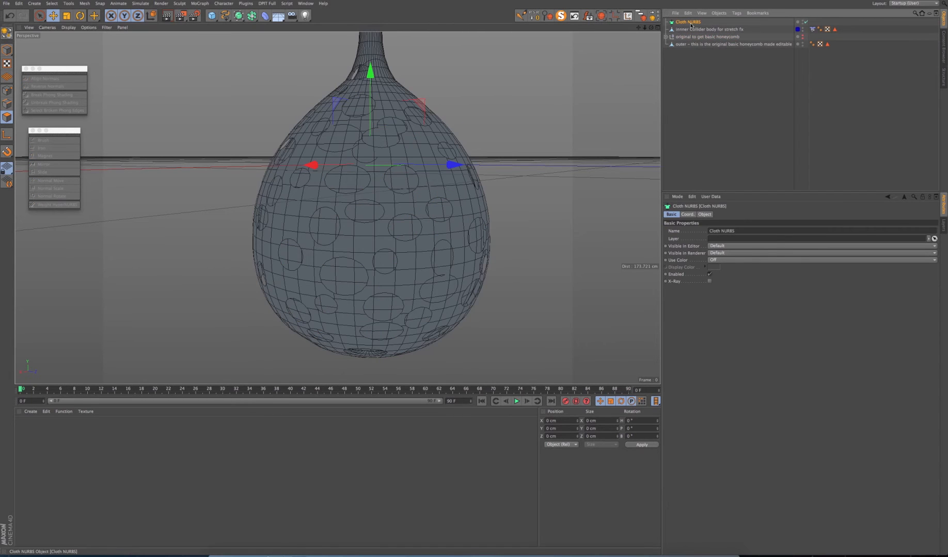
left_click_drag(684, 23, 681, 49)
Step: Deselect all polygons of the outer honeycomb mesh
left_click(681, 45)
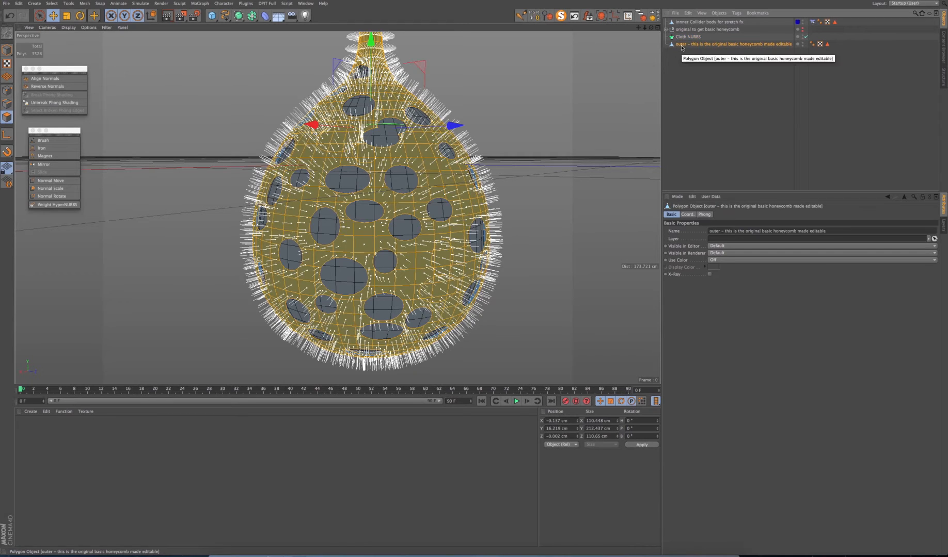
left_click(50, 3)
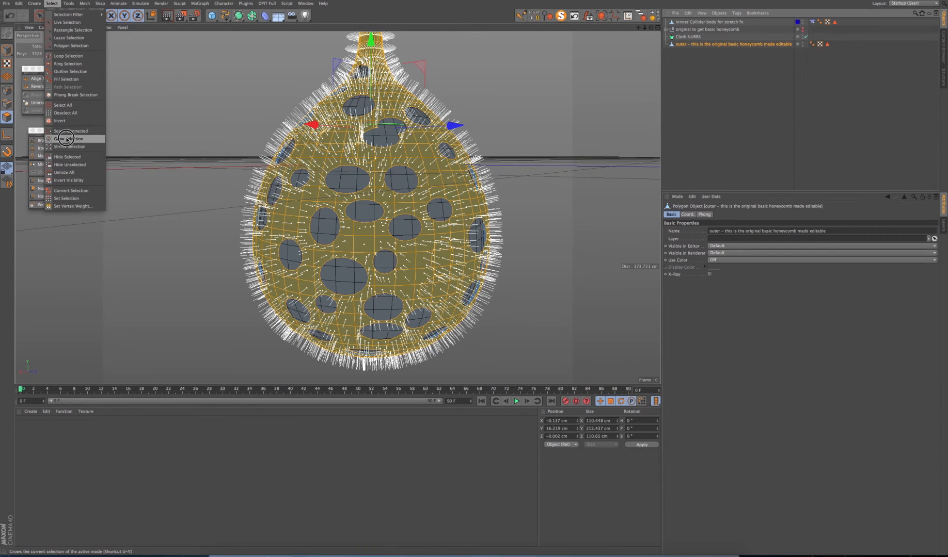
left_click(68, 117)
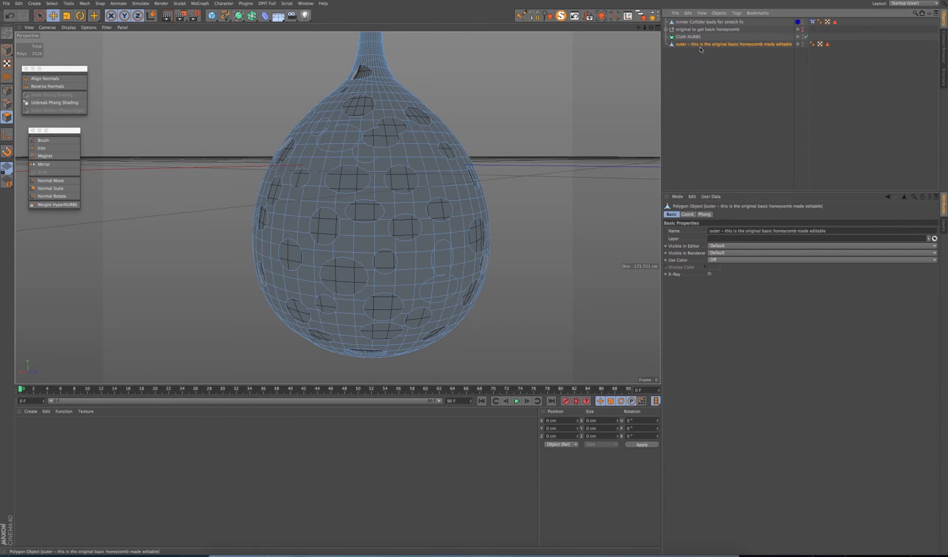
Step: Make the outer honeycomb mesh a child of the Cloth NURBS object and select the Cloth NURBS
left_click_drag(690, 47, 686, 38)
left_click(686, 37)
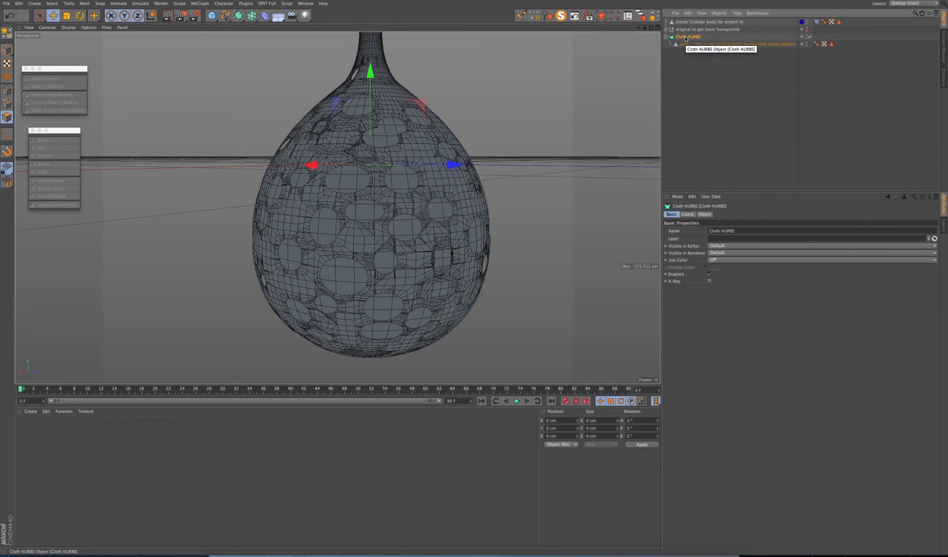
left_click_drag(645, 29, 684, 28)
left_click(684, 39)
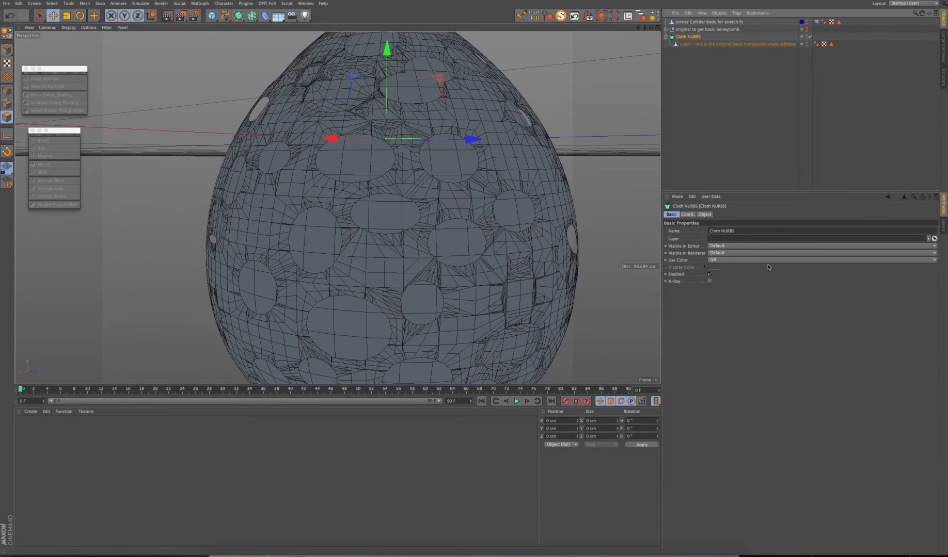
left_click(685, 45)
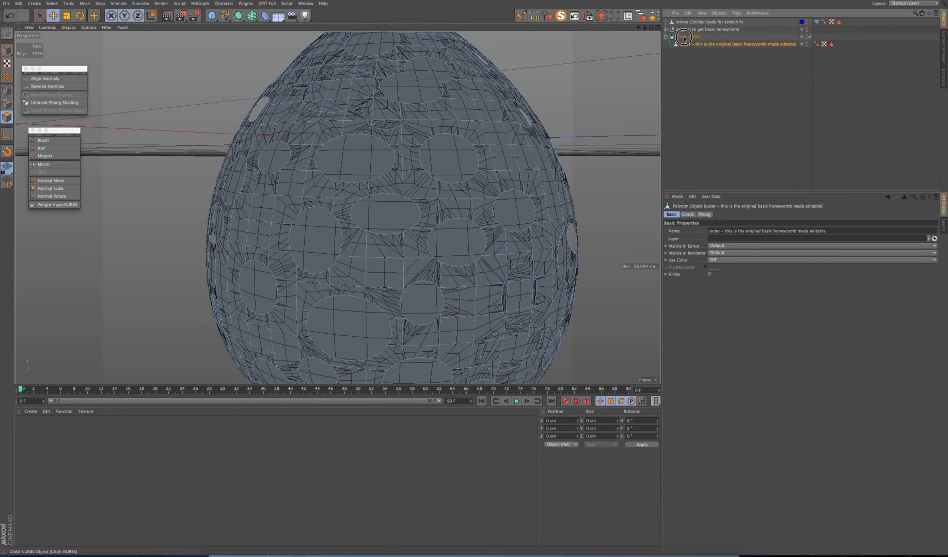
left_click(684, 38)
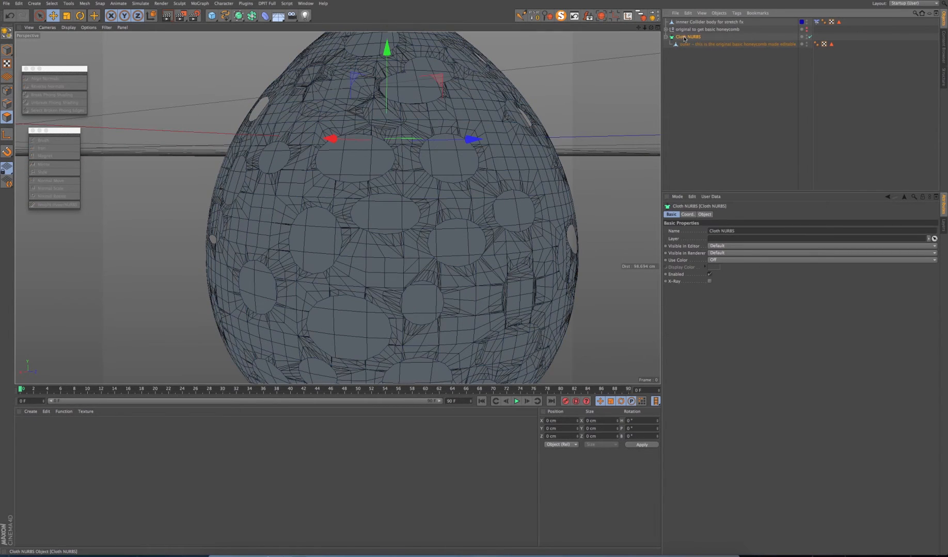
Step: Set the Cloth NURBS to 0 subdivisions with a thickness of 2 cm
left_click(705, 215)
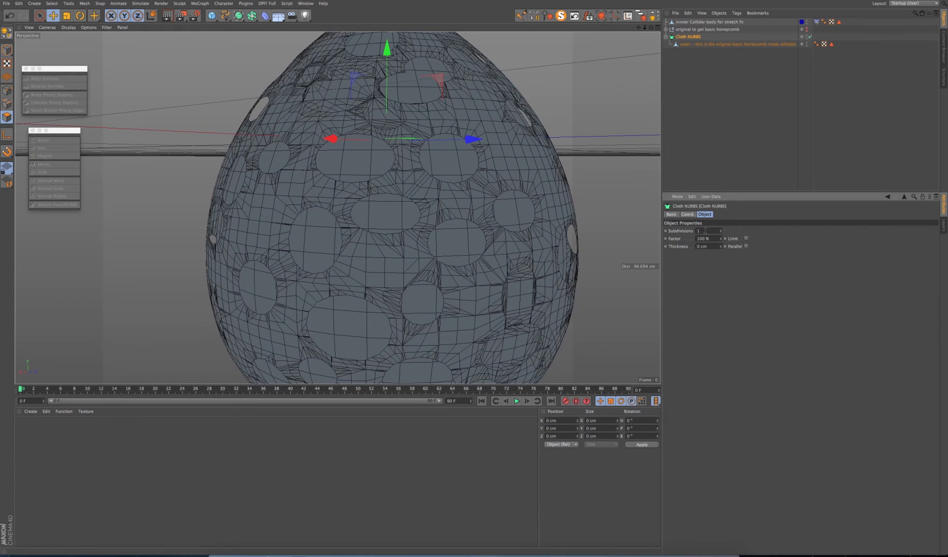
double_click(705, 231)
left_click_drag(711, 248, 678, 245)
type("2")
key("Return")
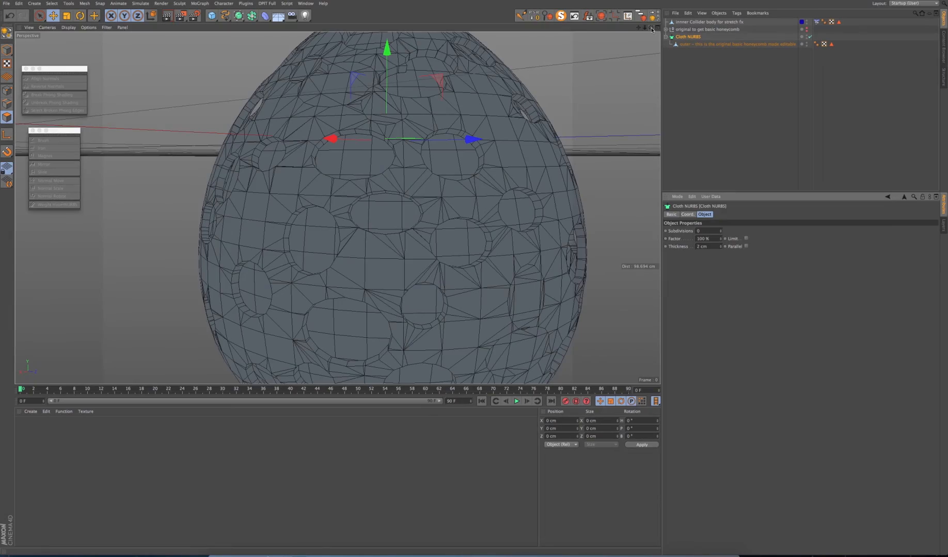
left_click_drag(651, 27, 337, 208)
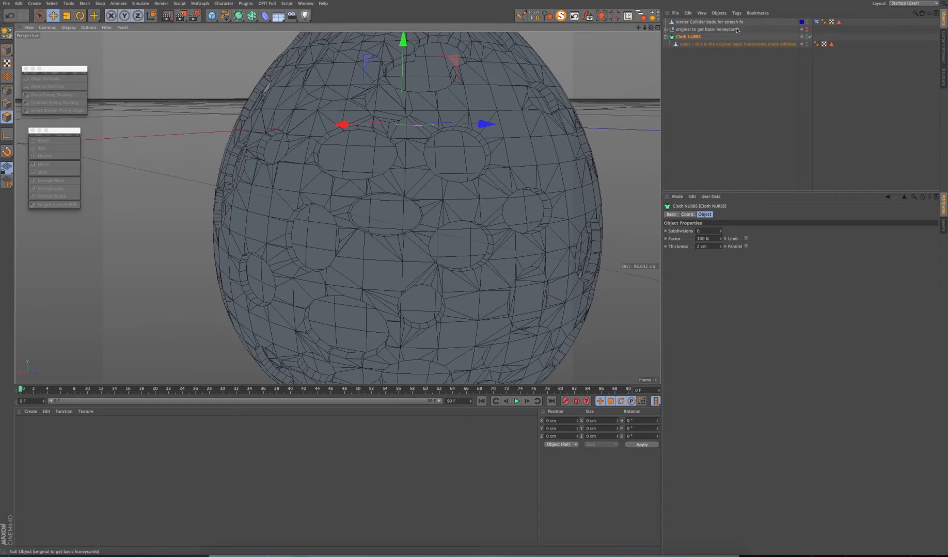
Step: Add a Cloth simulation tag to the outer honeycomb mesh
left_click(700, 45)
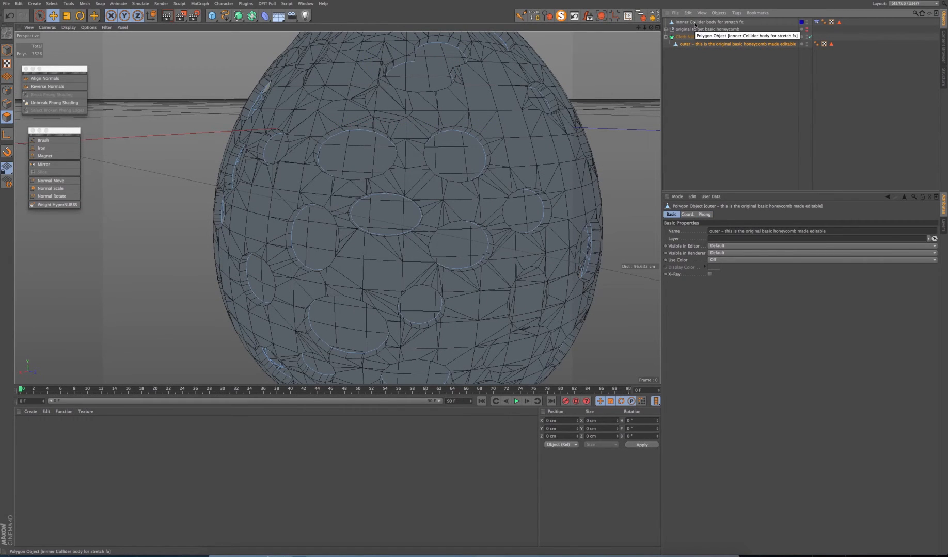
left_click(735, 13)
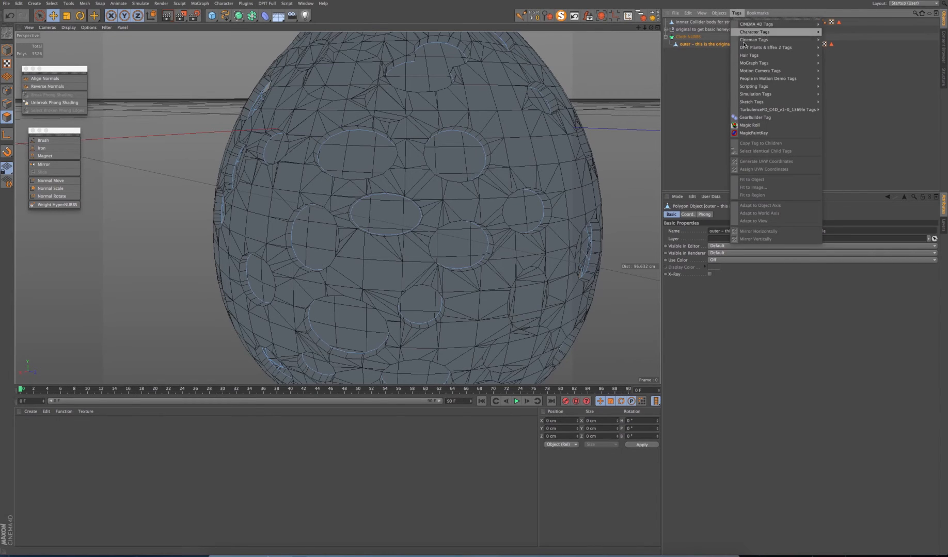
mouse_move(758, 94)
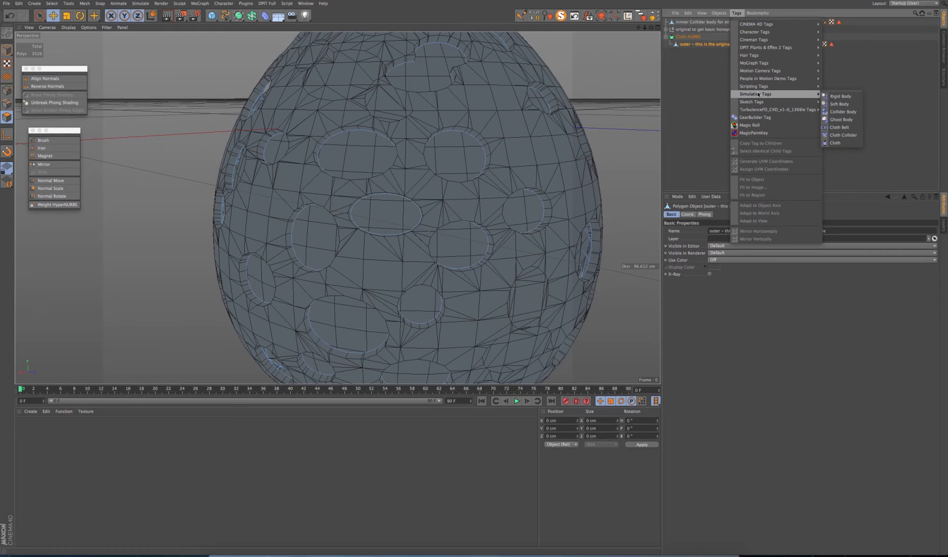
left_click(835, 143)
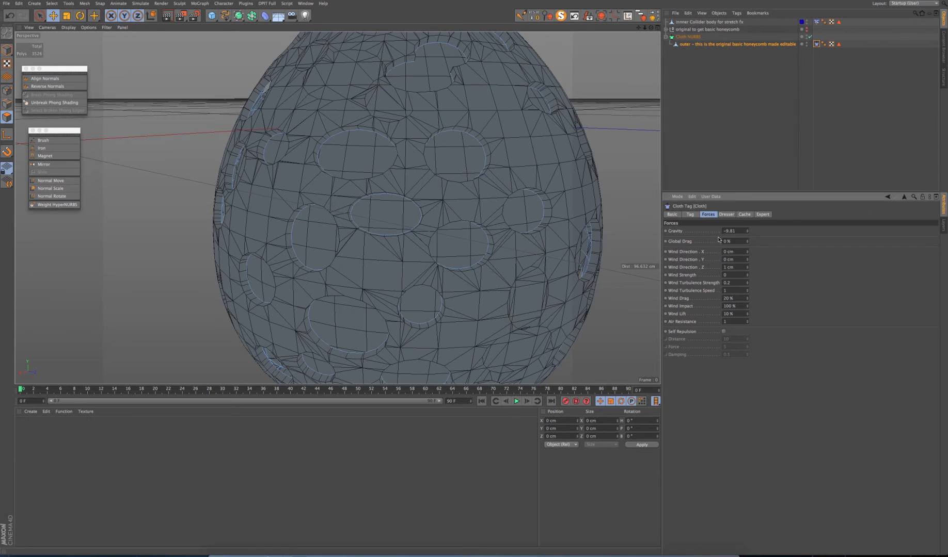
Step: Set the cloth tag's gravity, wind direction Z and wind turbulence strength to 0
left_click(734, 232)
type("0")
left_click(739, 267)
type("0")
left_click(733, 283)
type("0")
Step: Set the cloth tag's iterations to 2, stiffness to 50%, flexion to 5%, rubber to 100% and bounce to 0%
left_click(691, 214)
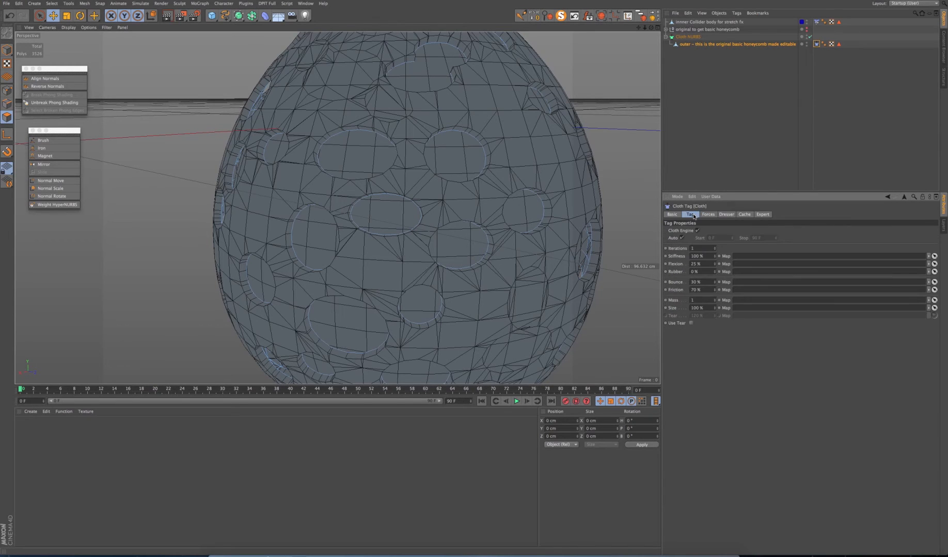
left_click(700, 249)
left_click(709, 256)
type("50")
left_click(704, 264)
type("5")
key("Tab")
type("100")
left_click(701, 257)
left_click_drag(703, 283, 690, 285)
type("0")
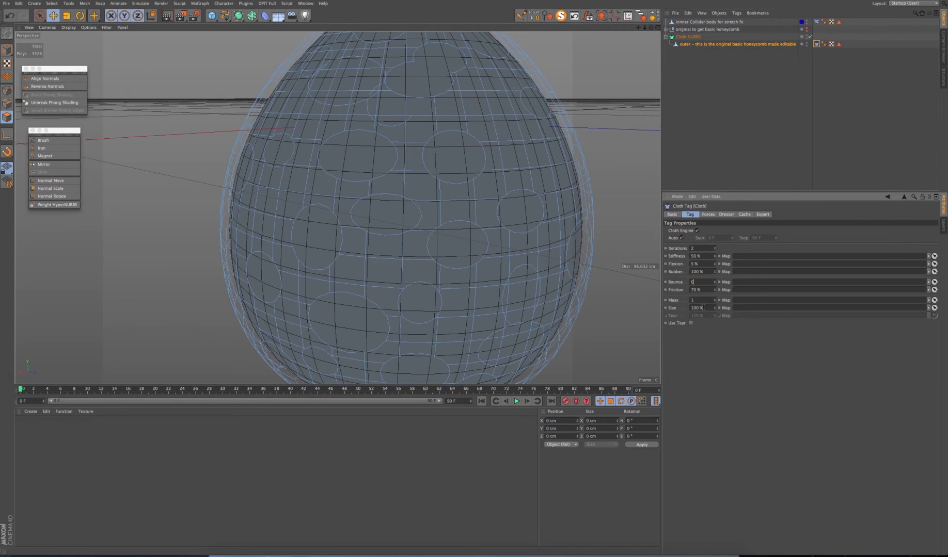
Step: Set the cloth tag's size to 5% and open its Expert settings
left_click(705, 307)
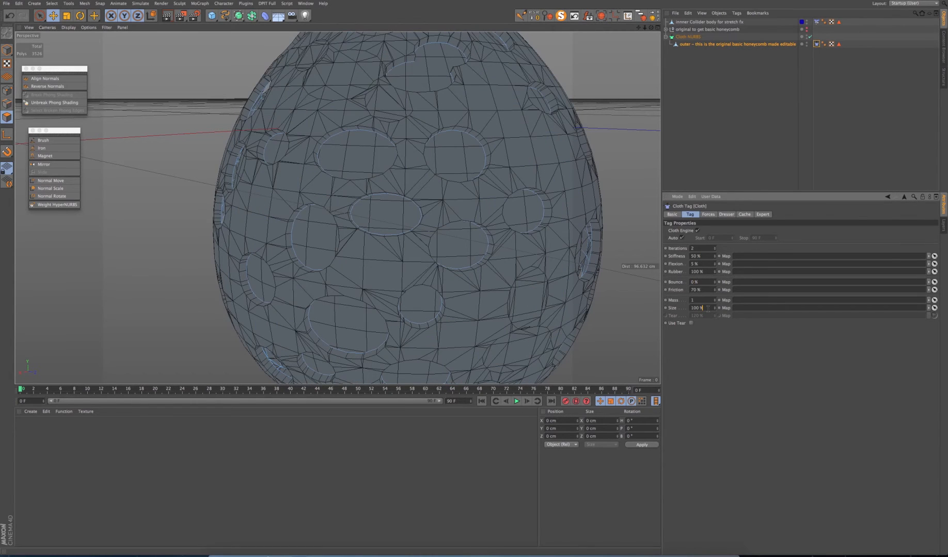
left_click_drag(706, 308, 690, 308)
type("5")
left_click(708, 215)
left_click(762, 214)
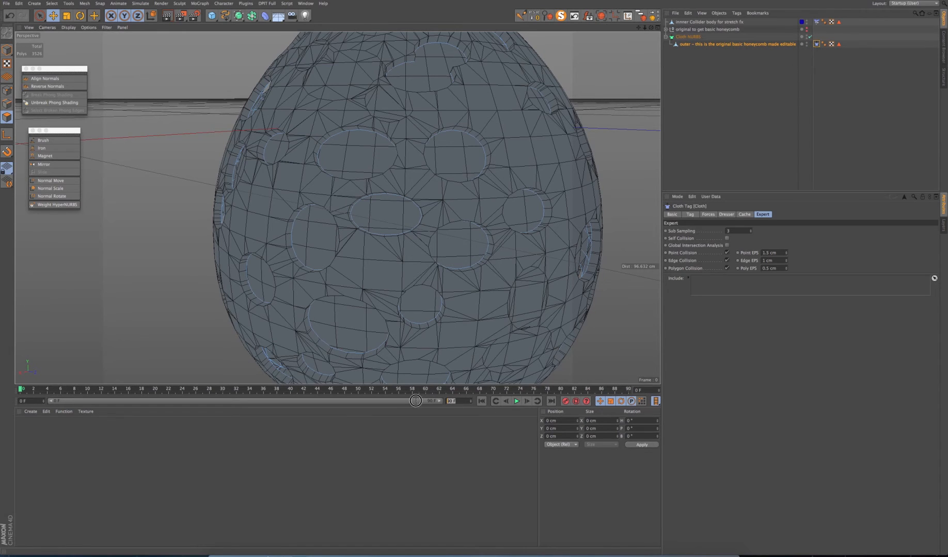
Step: Lengthen the project to 300 frames and extend the preview range over the full timeline
type("300")
key("Return")
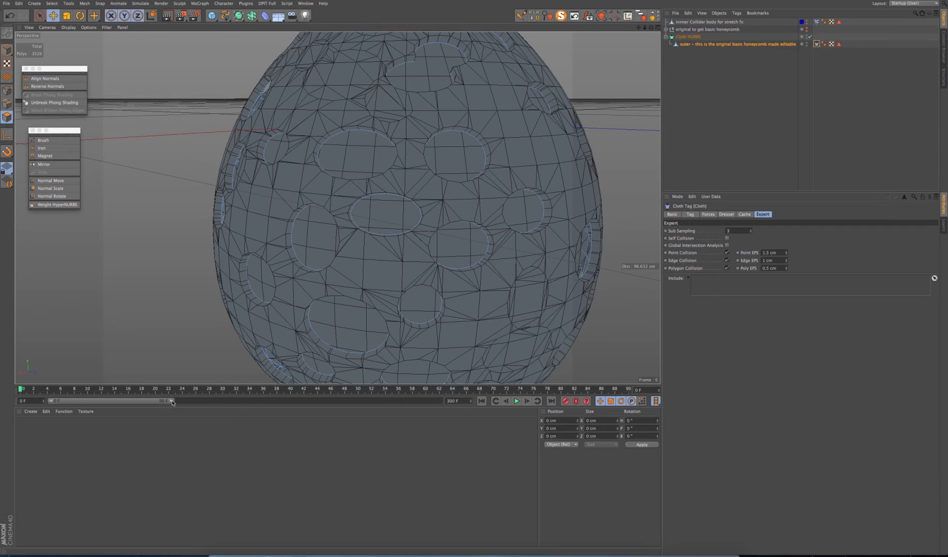
left_click_drag(175, 401, 441, 401)
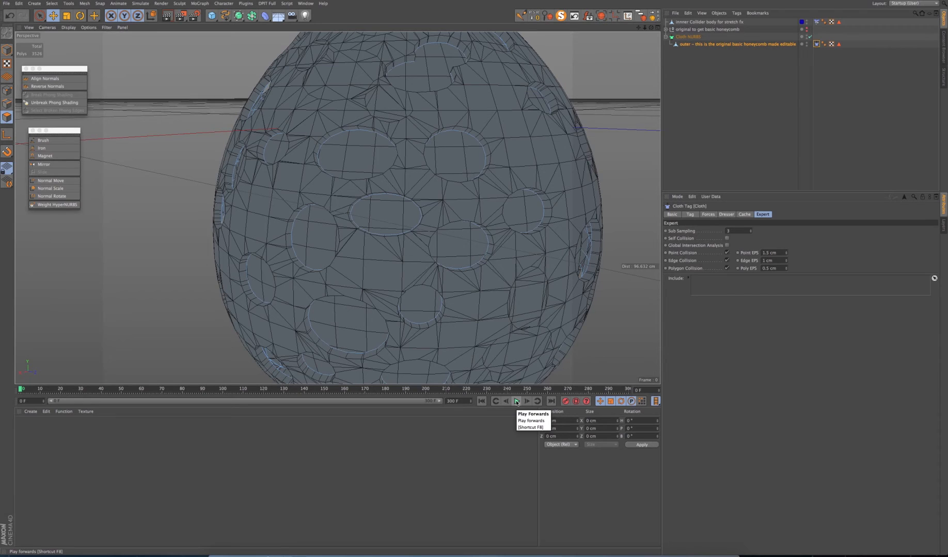
Step: Run the cloth simulation, stop it at frame 103 and inspect the stretched shell from several angles
left_click(516, 402)
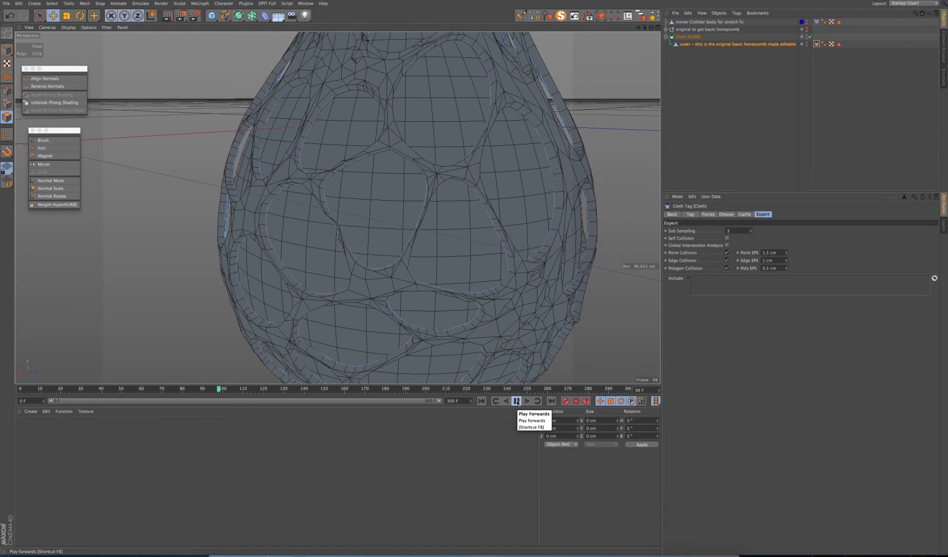
left_click(517, 401)
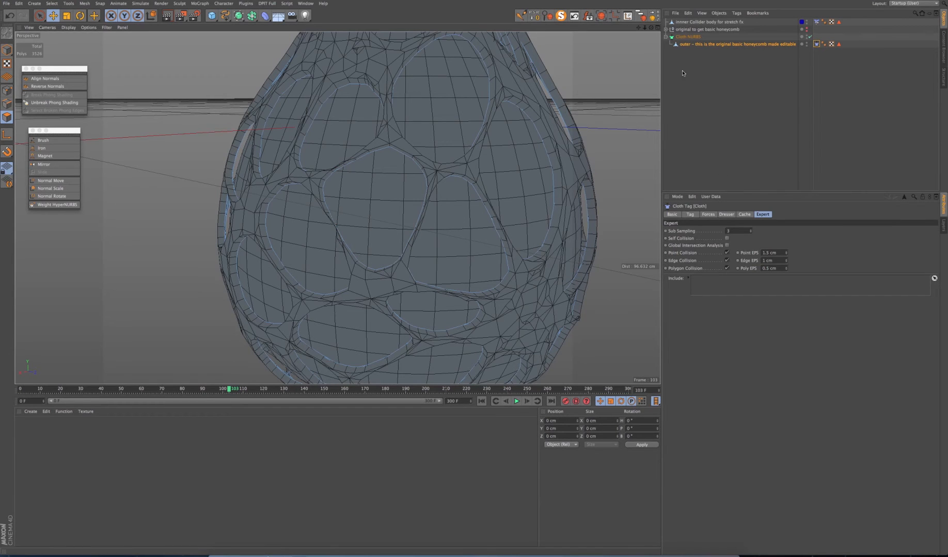
left_click_drag(644, 28, 635, 76)
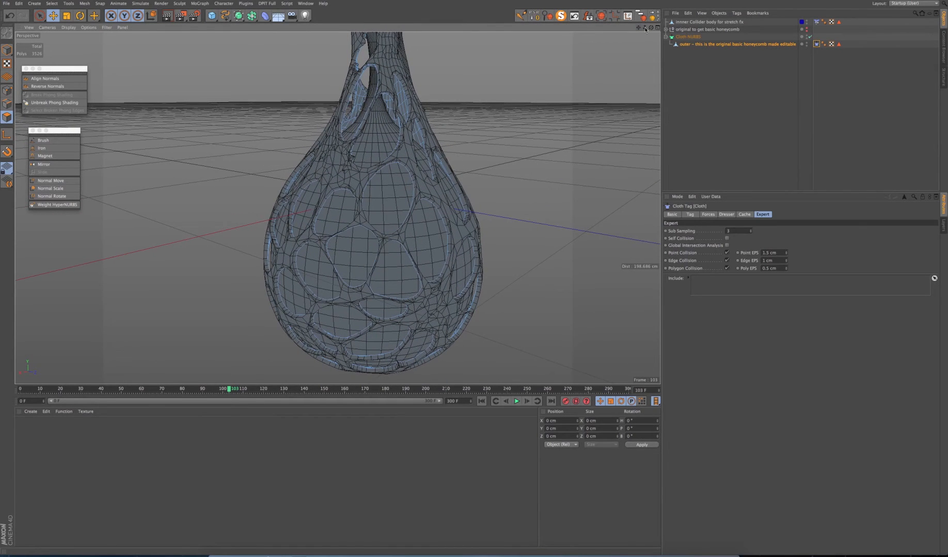
mouse_move(649, 28)
left_mouse_down()
mouse_move(636, 44)
mouse_move(652, 29)
mouse_move(638, 27)
mouse_move(635, 0)
mouse_move(638, 29)
left_mouse_up()
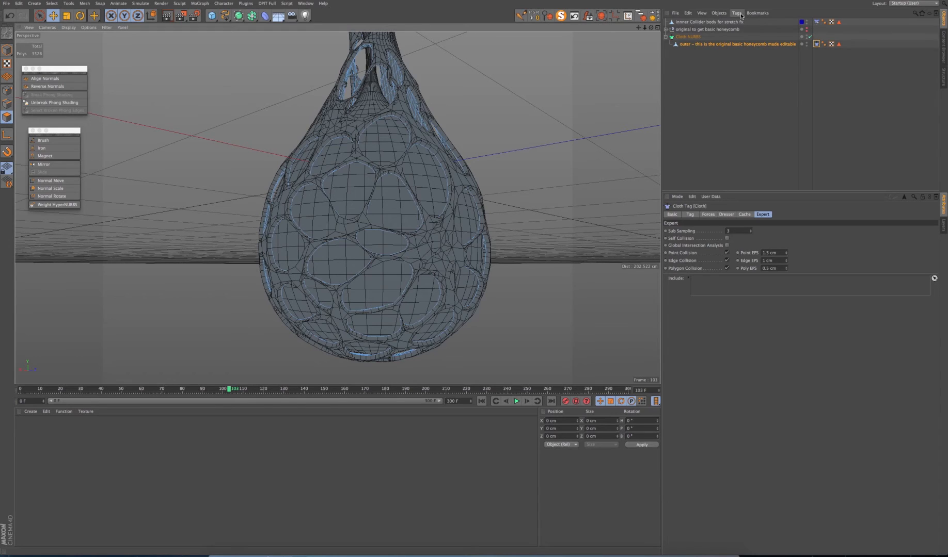
Step: Add a HyperNURBS object and make the Cloth NURBS its child to smooth the stretched shell
left_click(688, 36)
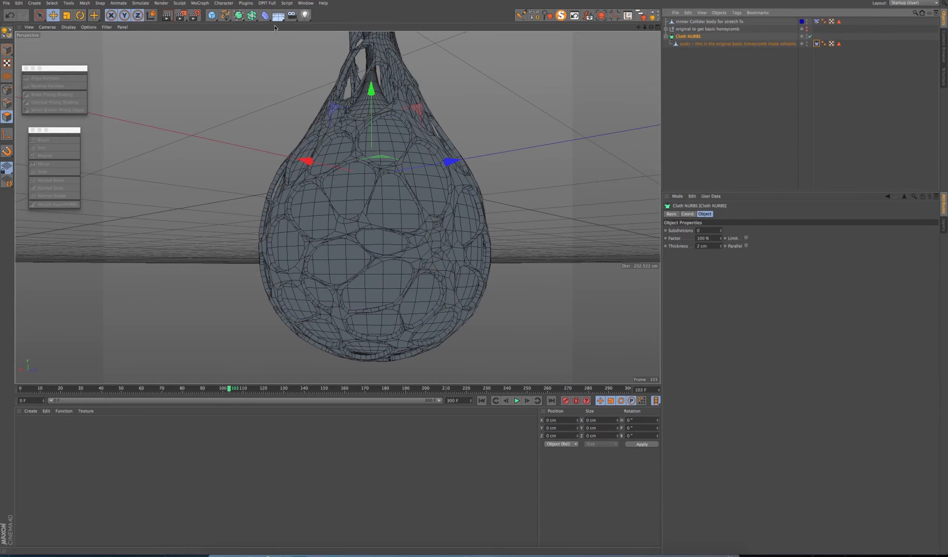
left_click_drag(238, 15, 265, 25)
left_click_drag(691, 23, 684, 38)
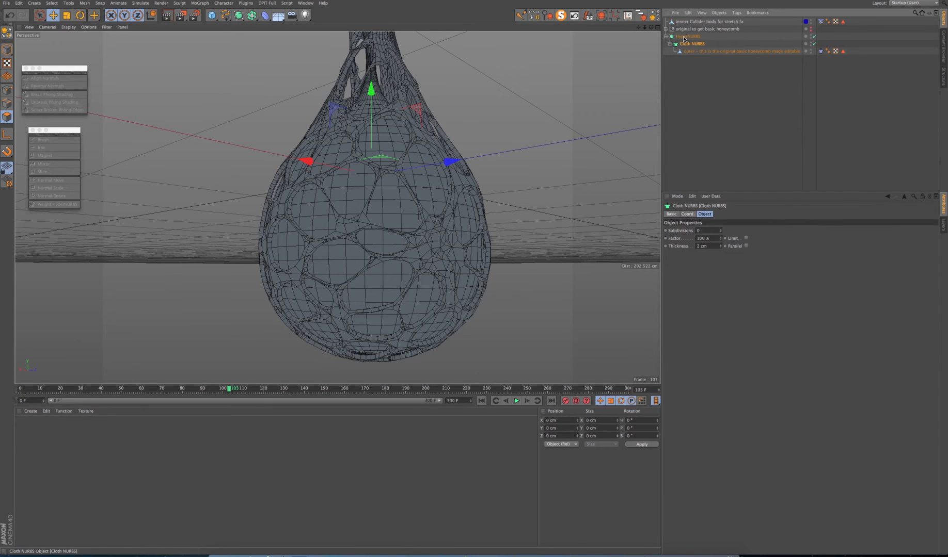
scroll(338, 208, "up", 5)
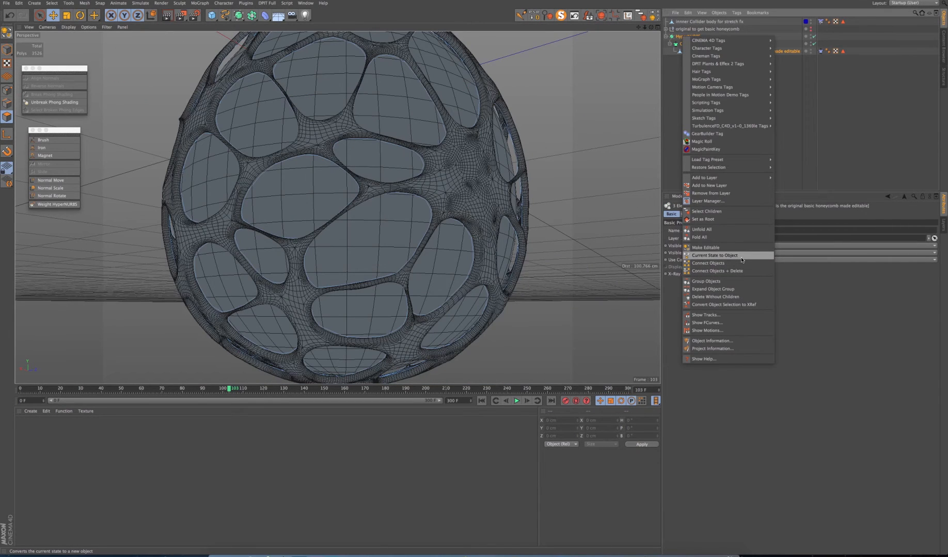
Step: Convert the HyperNURBS hierarchy with Current State to Object, move the resulting mesh out of its null and delete the empty null
left_click(742, 260)
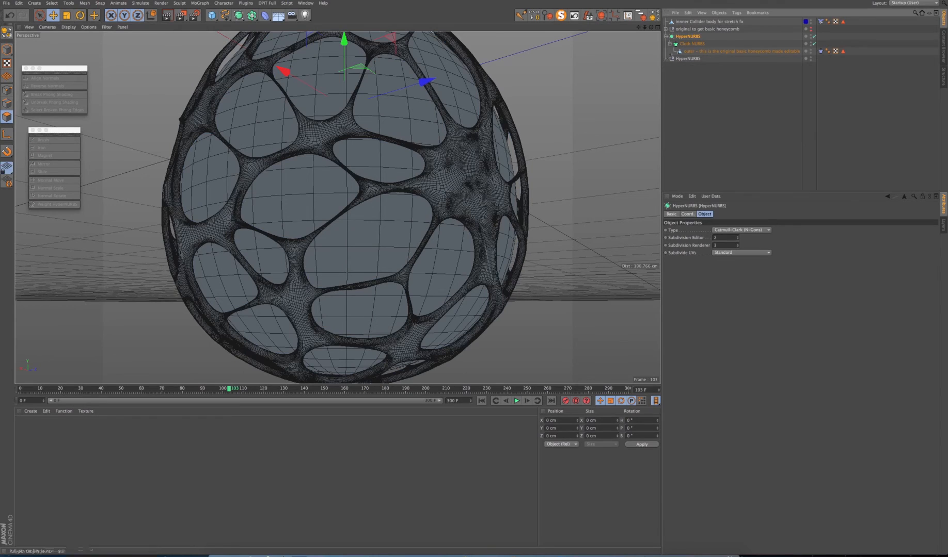
left_click(666, 58)
left_click_drag(683, 67, 684, 76)
left_click(678, 60)
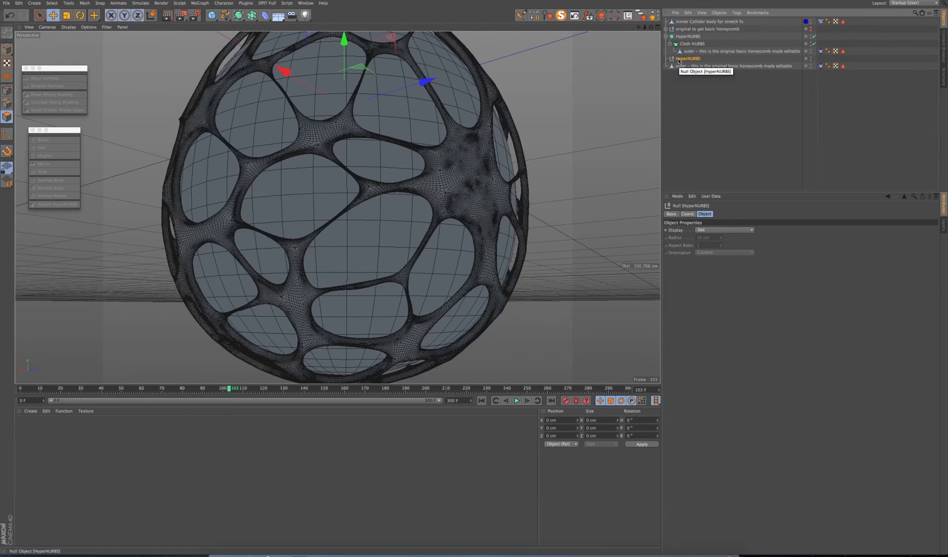
key("Delete")
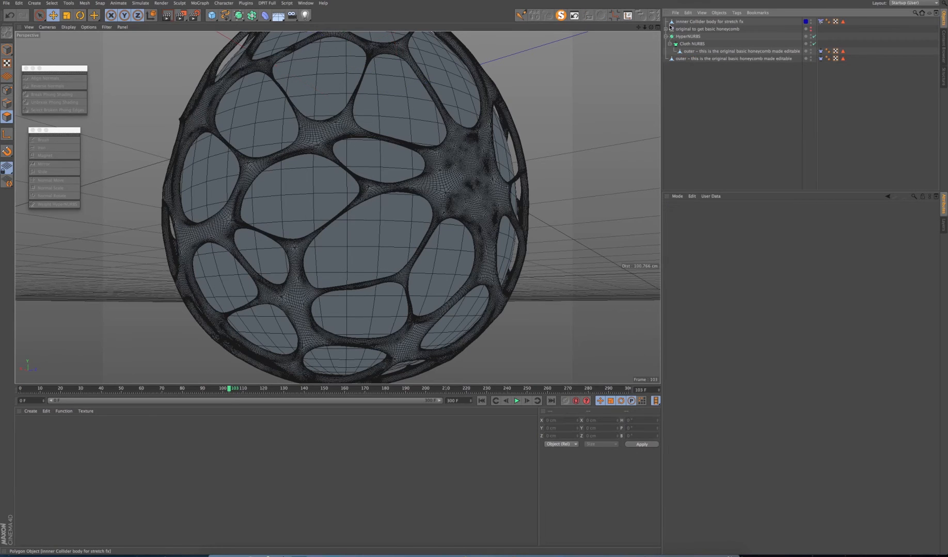
Step: Collapse and hide the original HyperNURBS hierarchy, and select the converted outer mesh
left_click(666, 37)
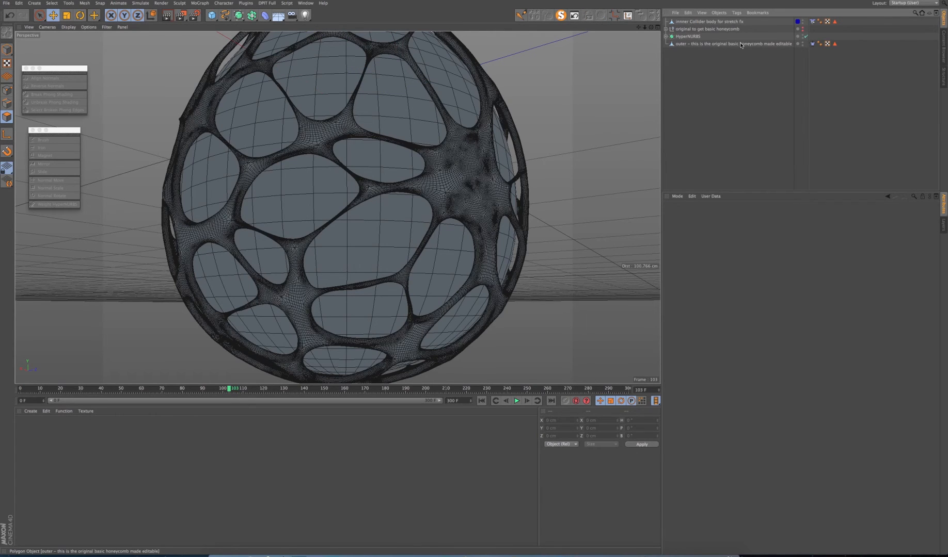
left_click(803, 38)
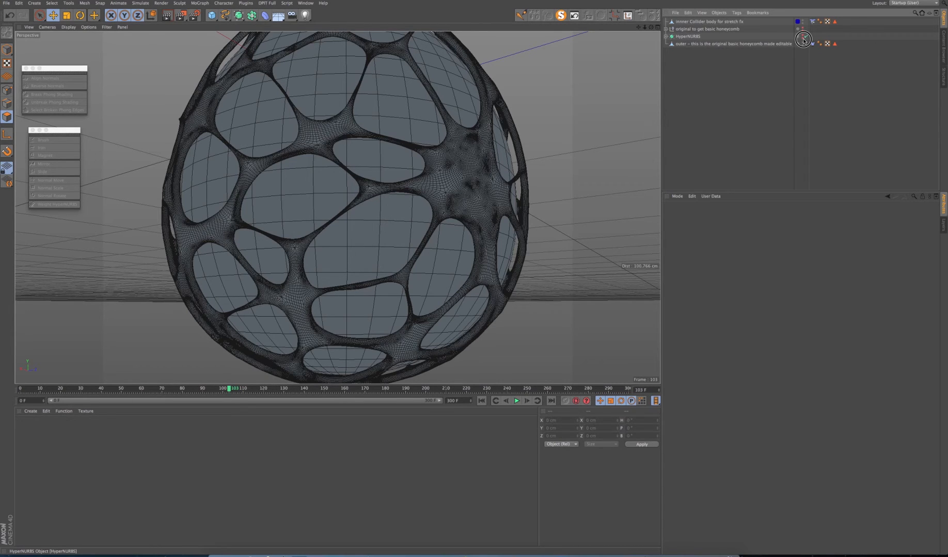
left_click(733, 44)
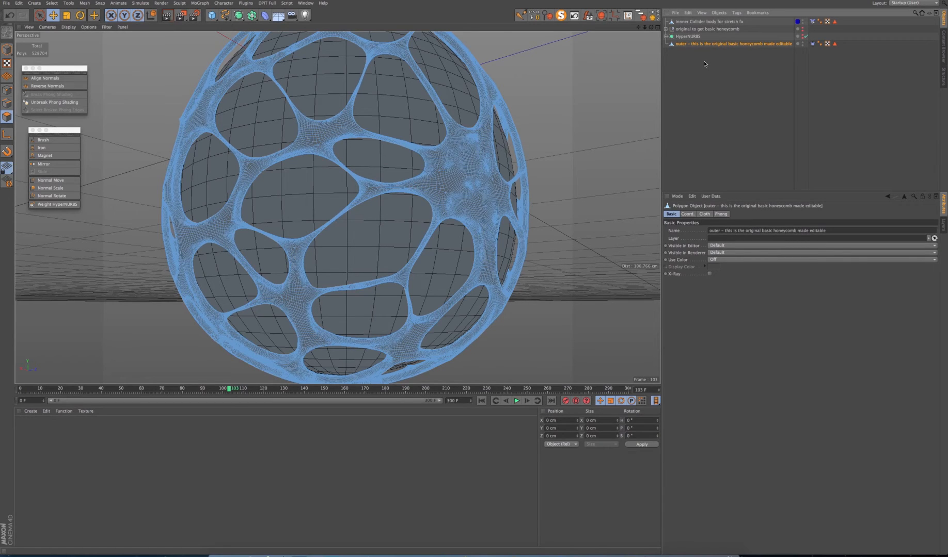
Step: Duplicate the inner collider body and place the copy below the converted outer mesh in the object hierarchy
left_click(697, 22)
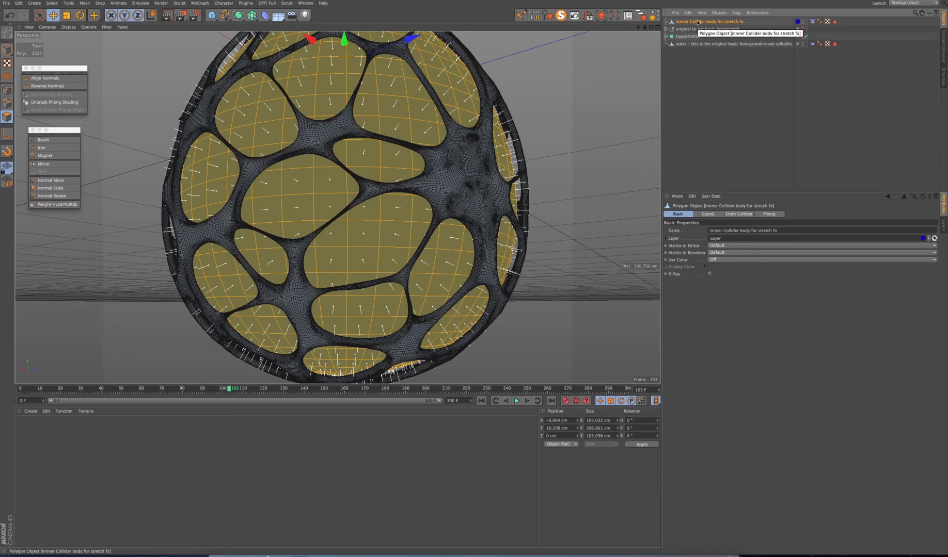
key("super+v")
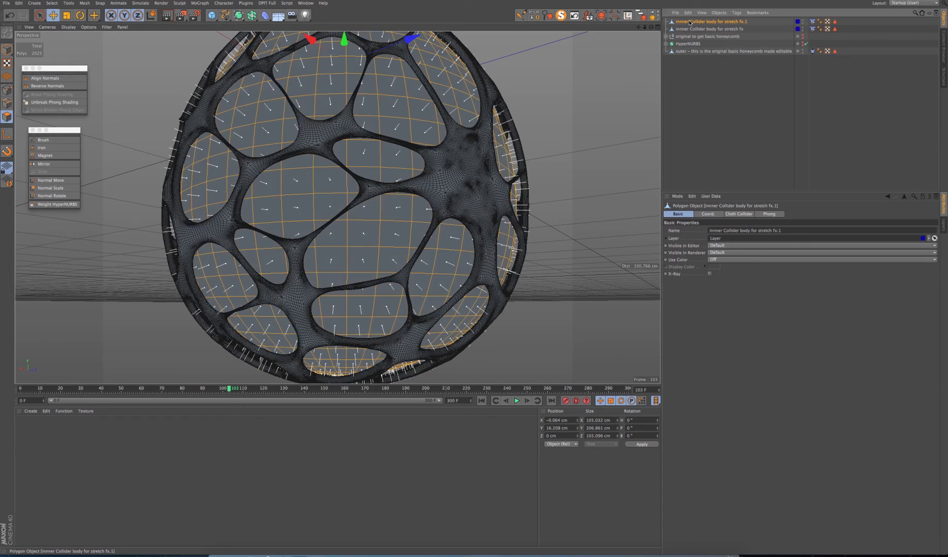
left_click_drag(689, 22, 692, 61)
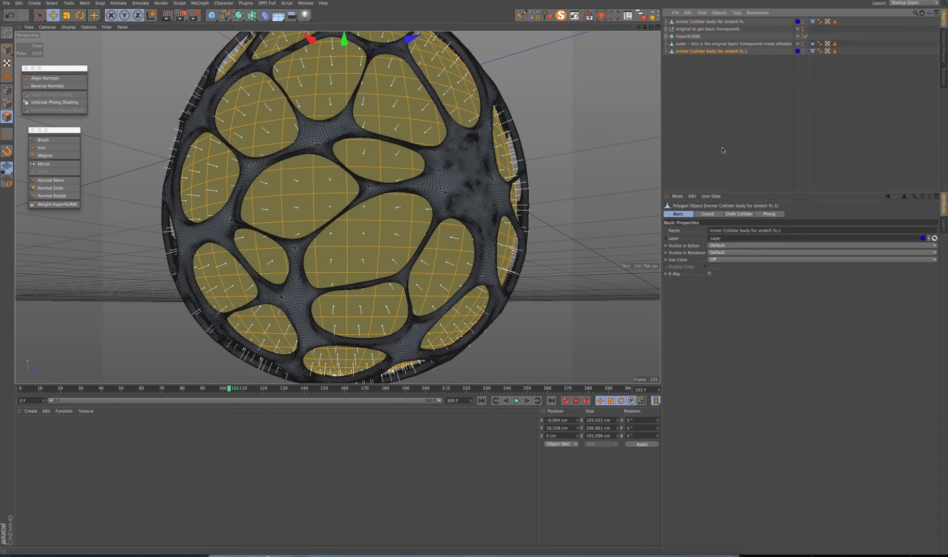
Step: Rename the collider body copy as "intersection" and select the converted outer mesh
left_click_drag(794, 233, 684, 230)
type("in")
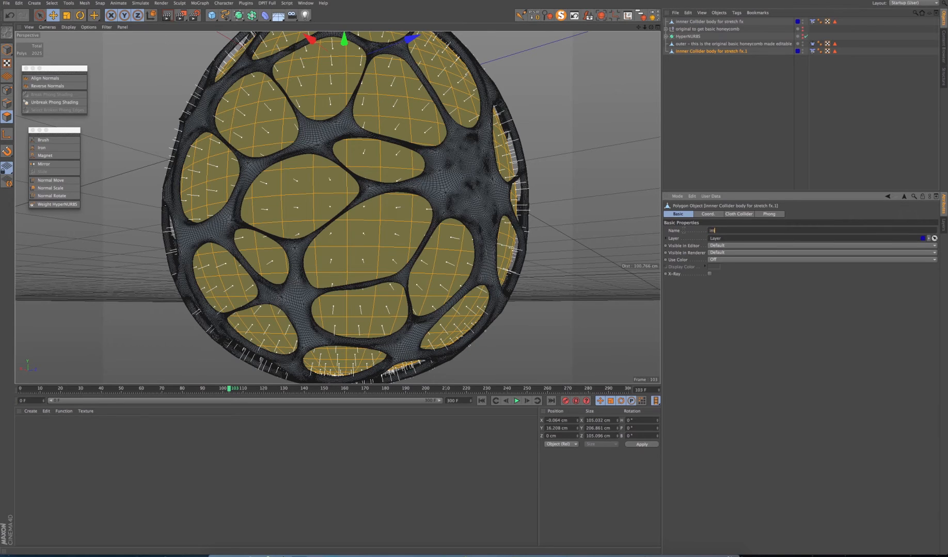
type("tersection")
key("Return")
left_click(687, 45)
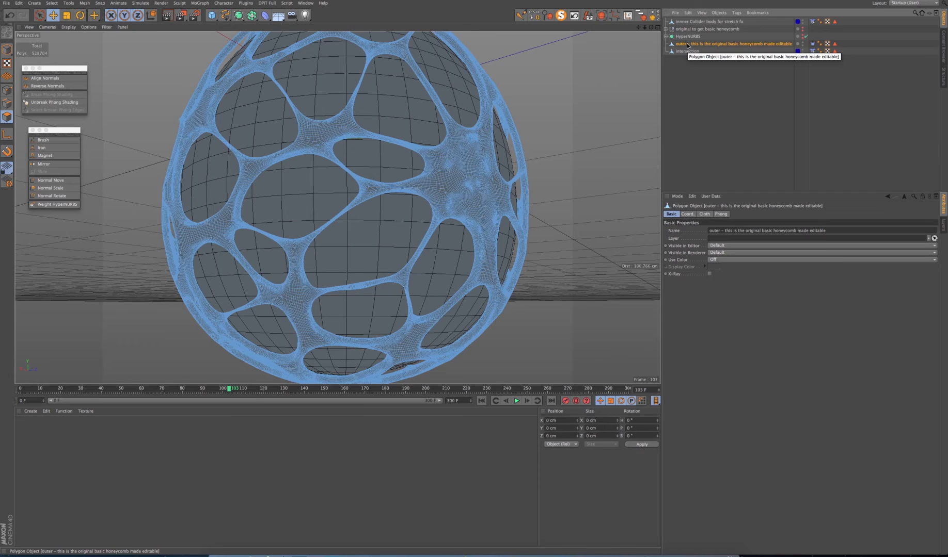
Step: Duplicate the converted outer mesh to the start of the object hierarchy and rename the lower outer mesh "intersection 2"
left_click_drag(687, 45, 681, 22, "ctrl")
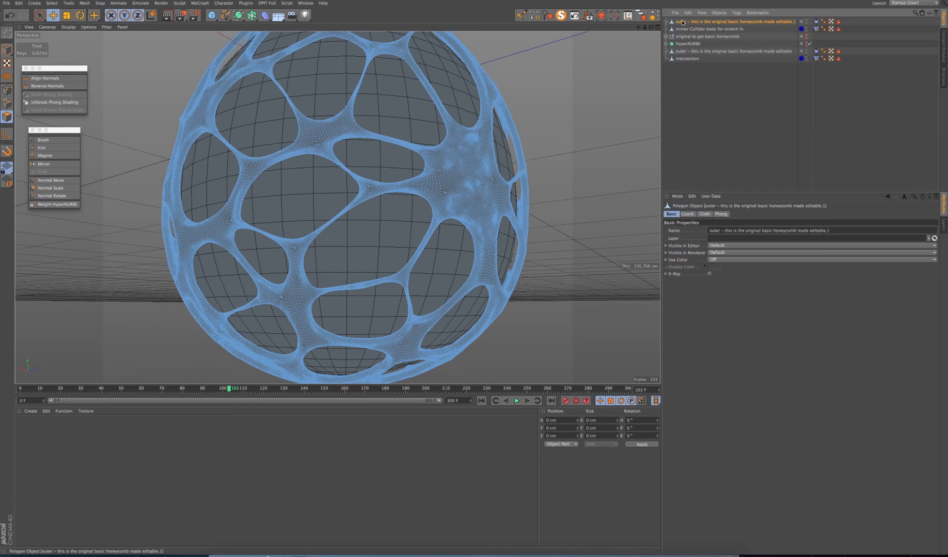
left_click(684, 52)
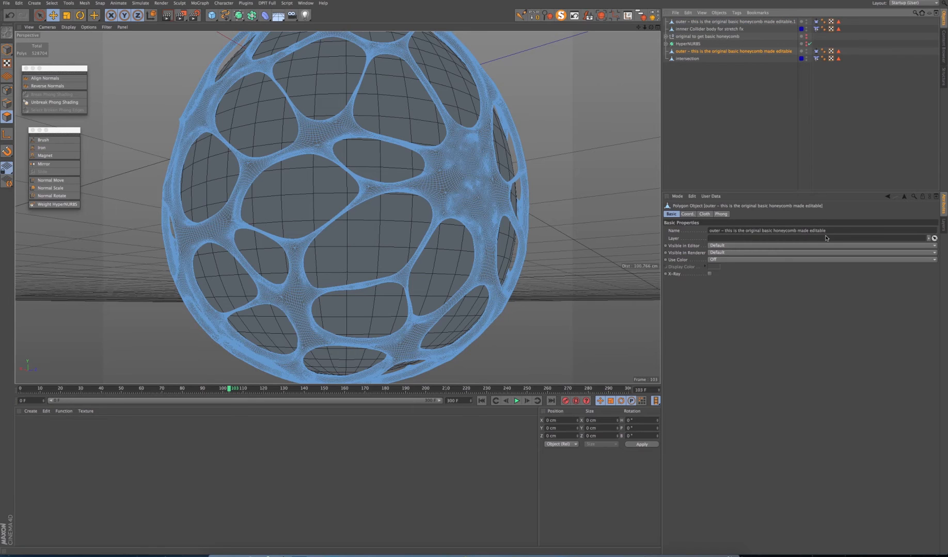
left_click_drag(835, 230, 684, 237)
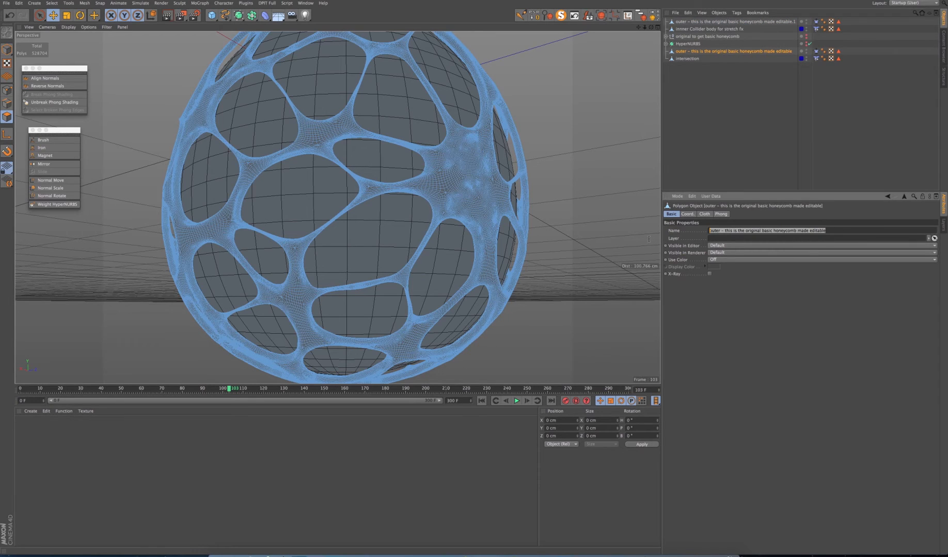
type("intersec")
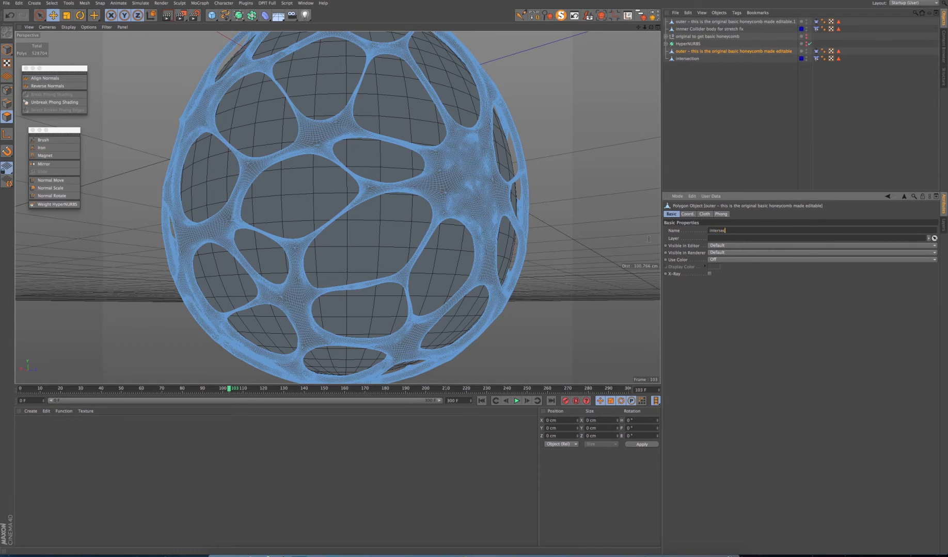
type("tion 2")
key("Return")
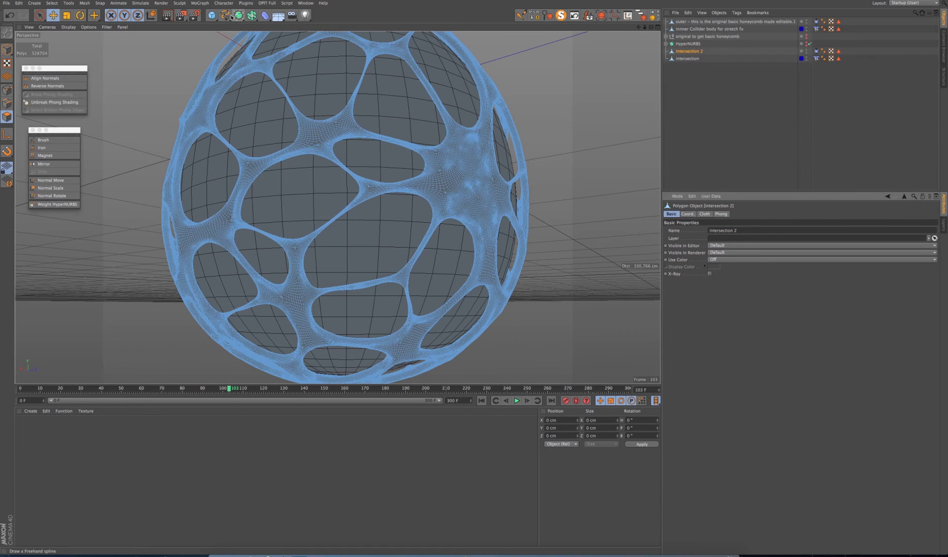
Step: Select all polygons of "intersection 2" and add a Polygon Reduction deformer as its child
key("super+a")
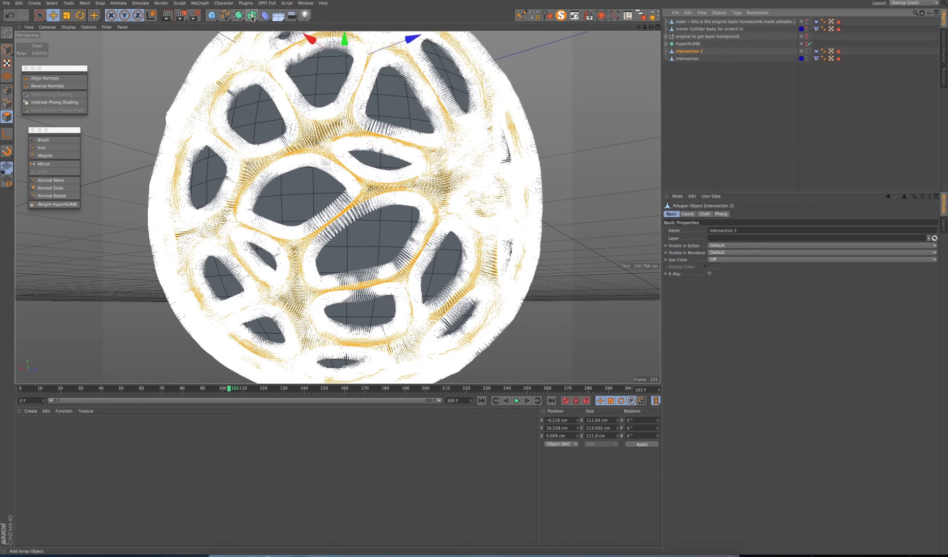
left_click(267, 16)
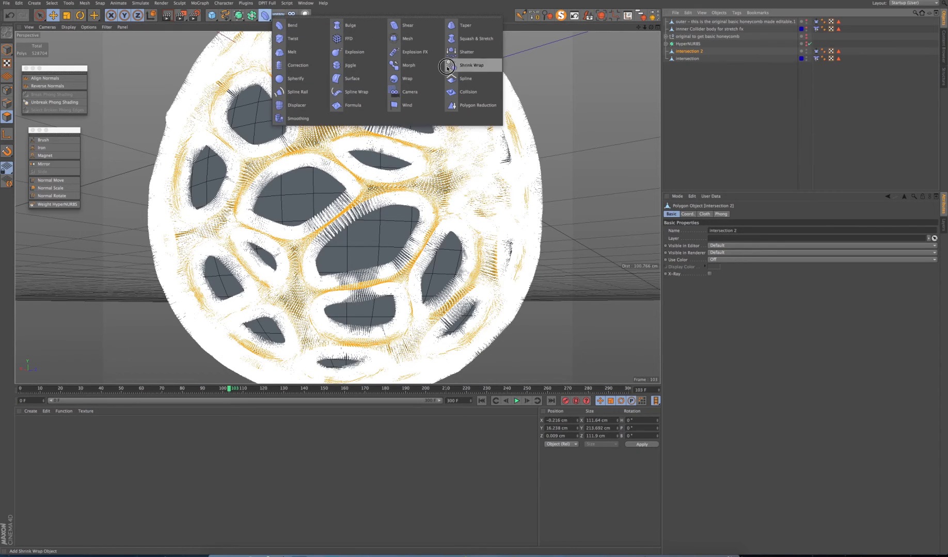
left_click(473, 106)
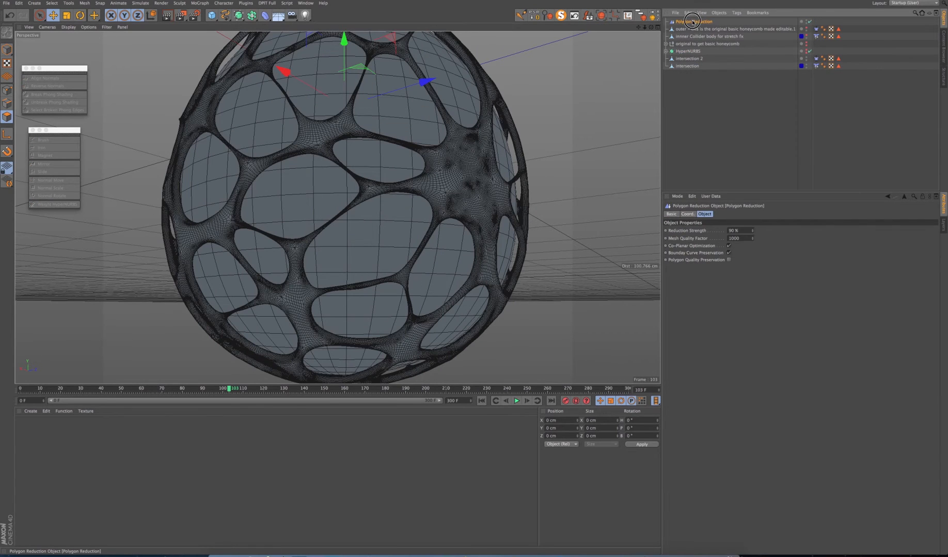
left_click_drag(692, 21, 689, 58)
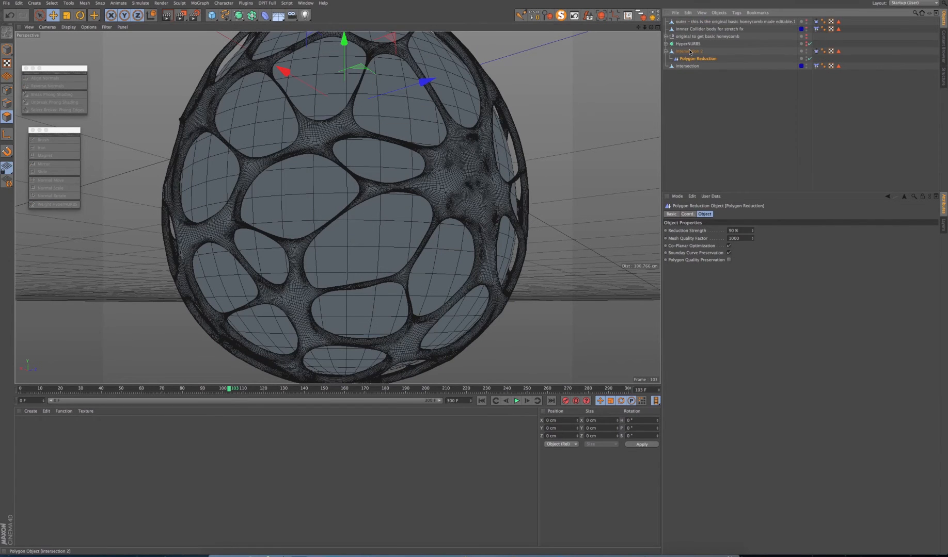
left_click(690, 51)
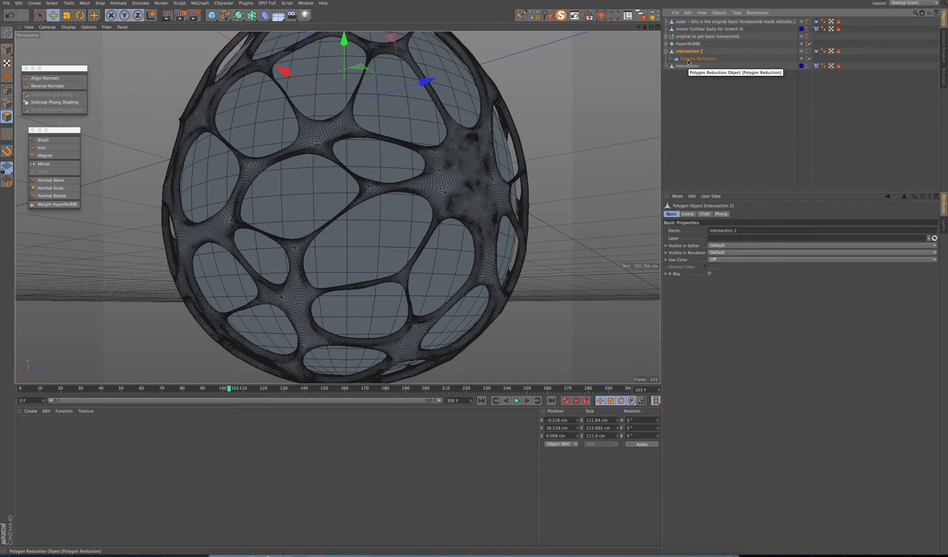
left_click(697, 58)
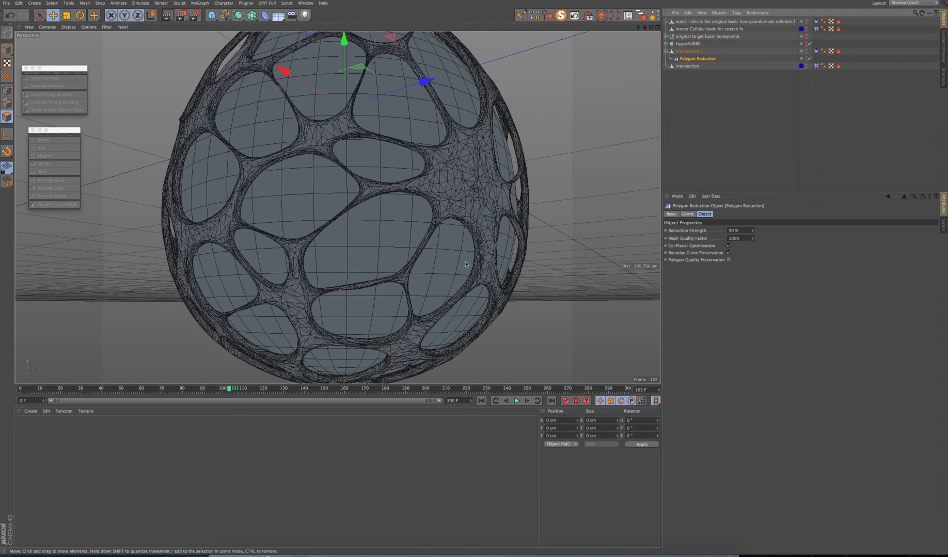
left_click(687, 51)
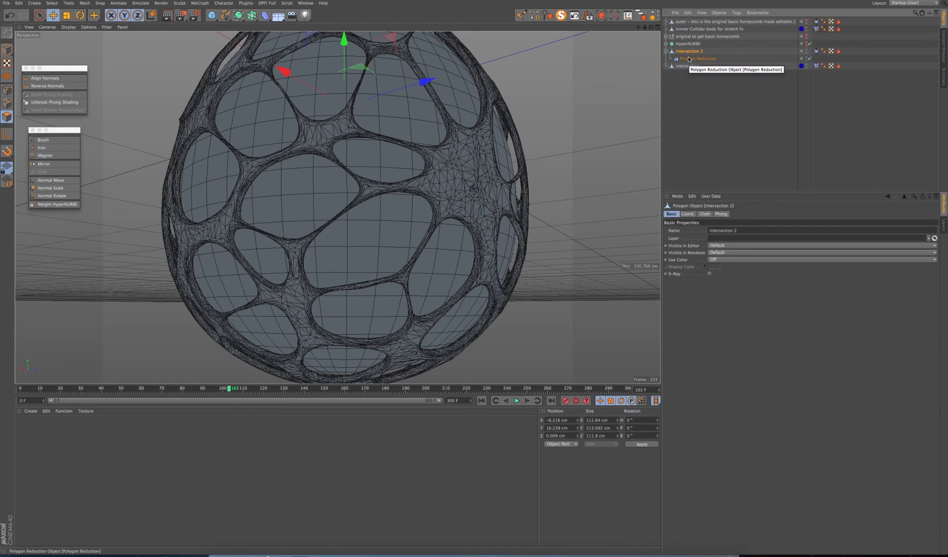
left_click(689, 59)
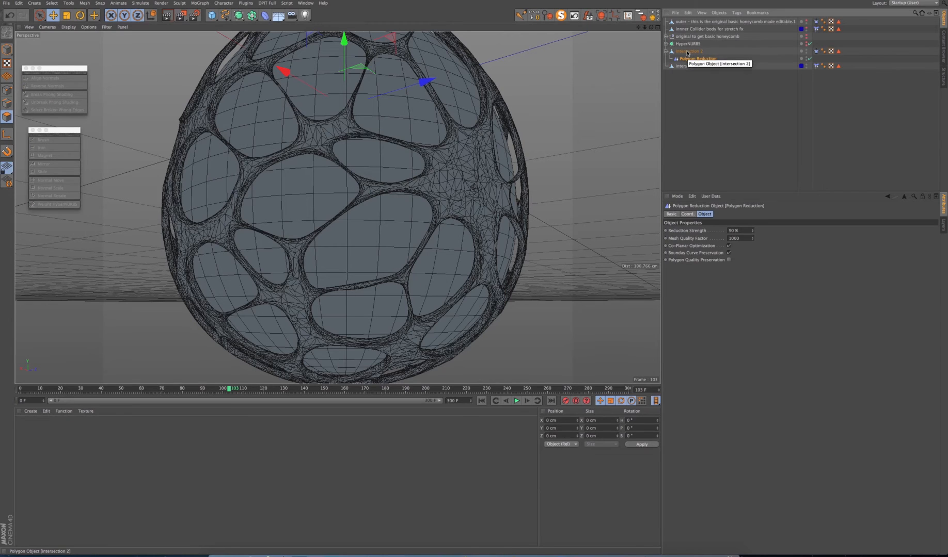
Step: Convert "intersection 2" with Current State to Object, delete the original with its Polygon Reduction, and deselect all polygons of the converted mesh
left_click(687, 52)
right_click(687, 52)
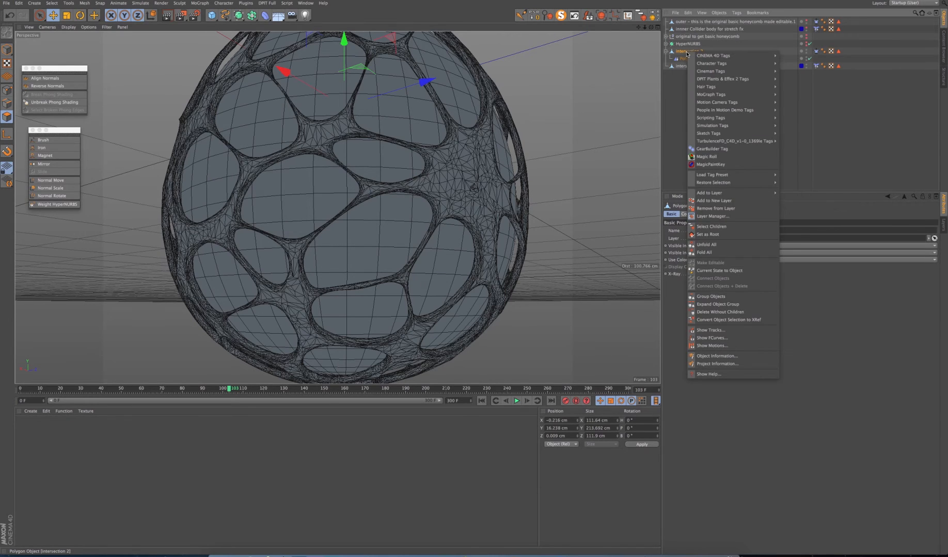
left_click(739, 272)
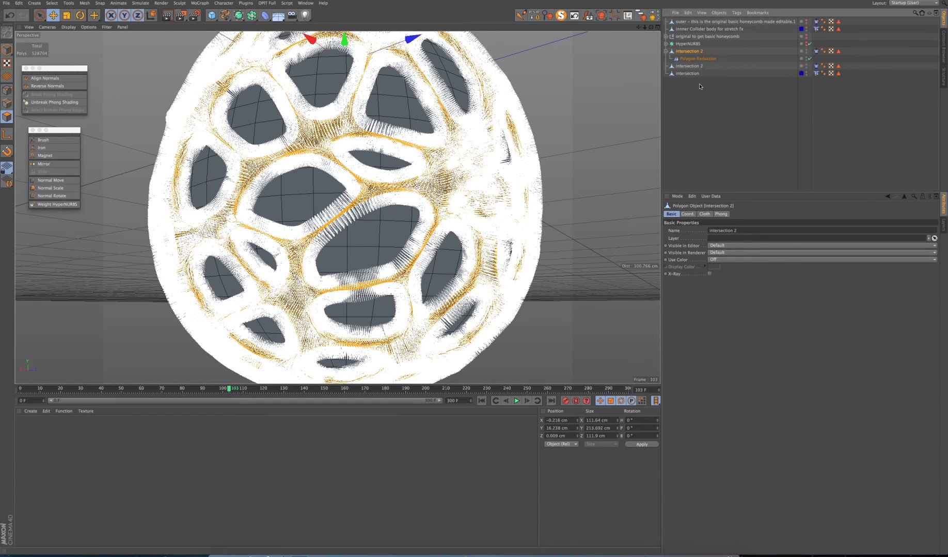
key("Delete")
left_click(684, 53)
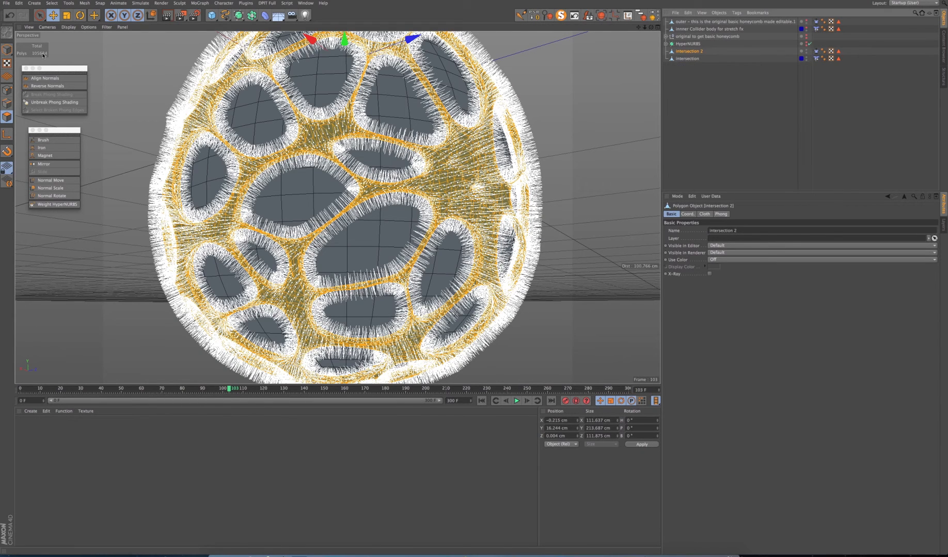
left_click(54, 4)
left_click(70, 112)
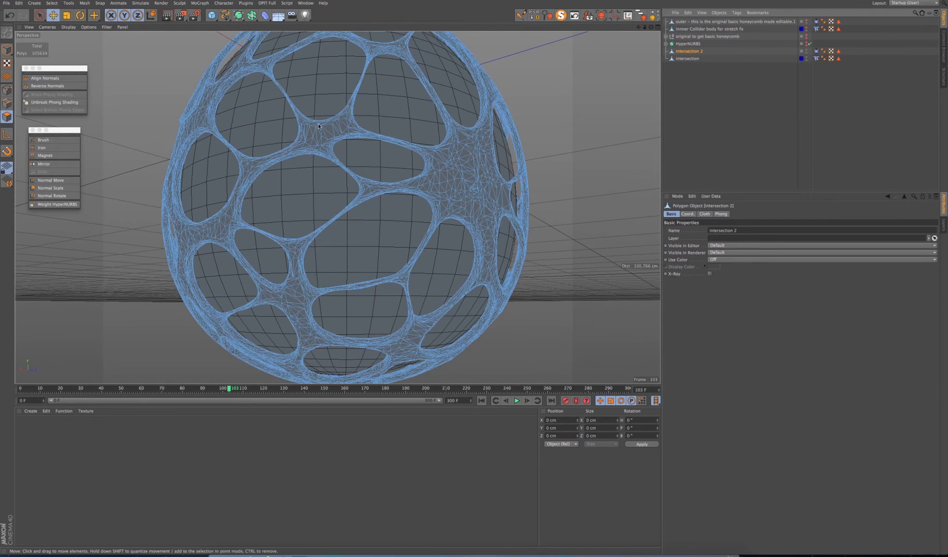
Step: Check the polygon selection of "intersection", select all polygons of "intersection 2", and clear the object selection
left_click(687, 59)
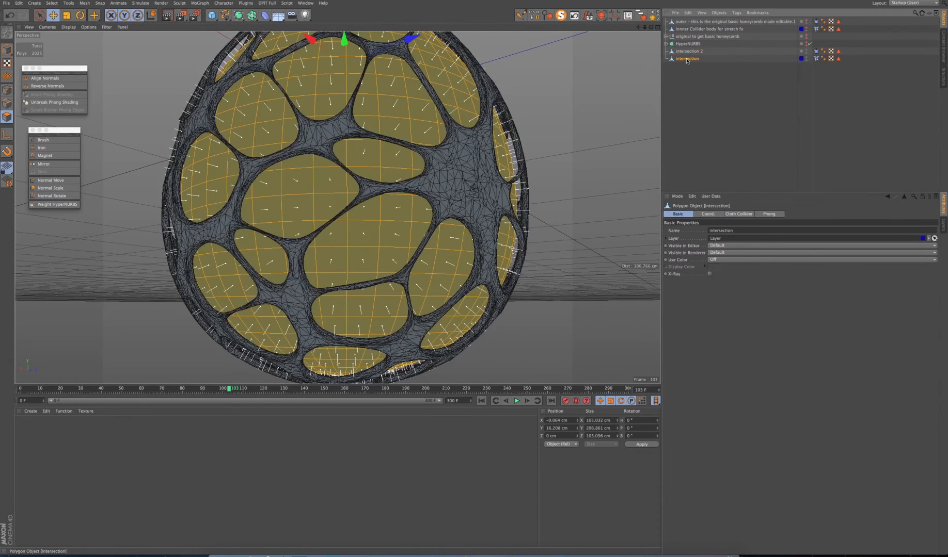
left_click(687, 51)
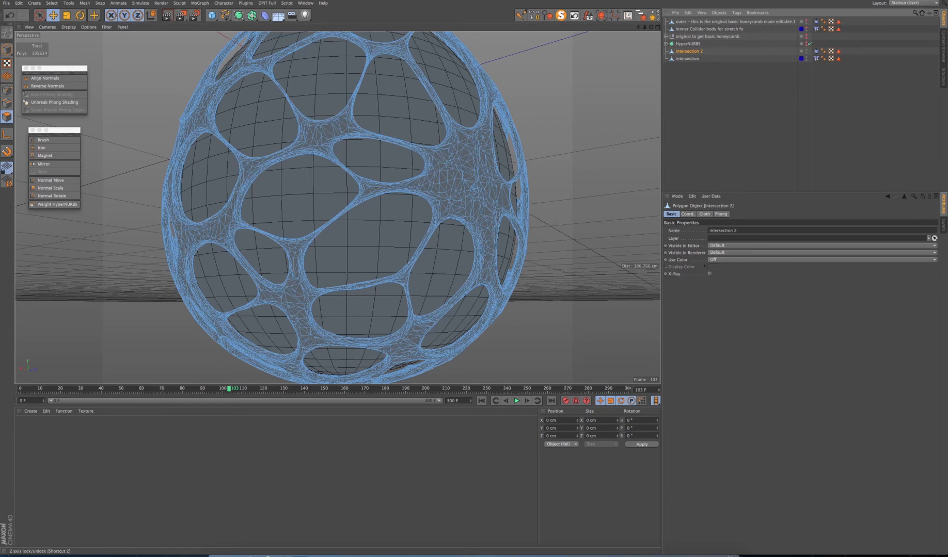
left_click(691, 56)
left_click(690, 53)
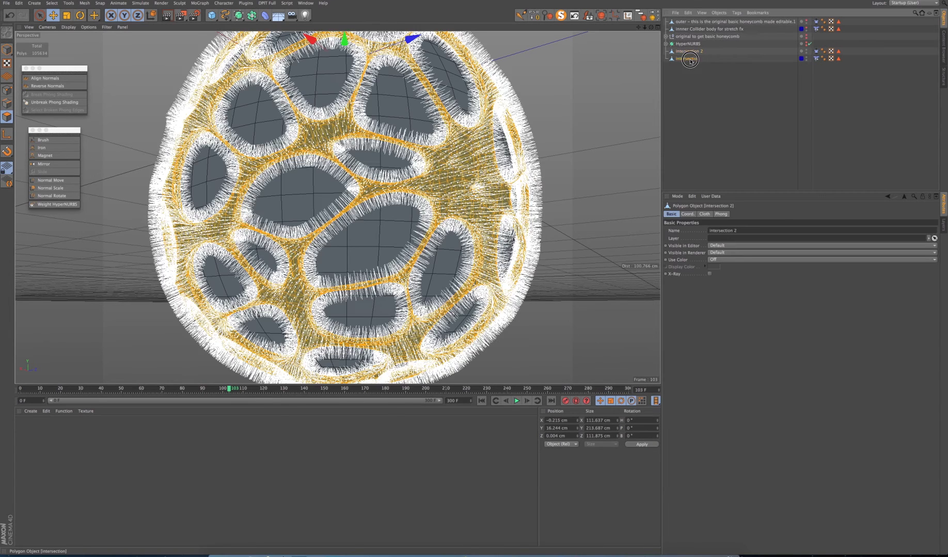
left_click(688, 59)
left_click(688, 77)
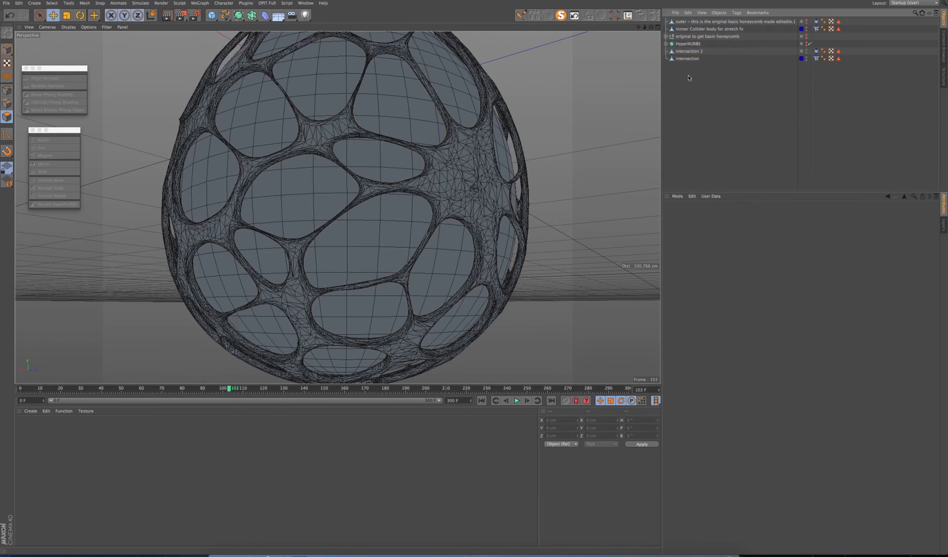
Step: Add a Boole object and make "intersection" its first child and "intersection 2" its second
left_click(253, 16)
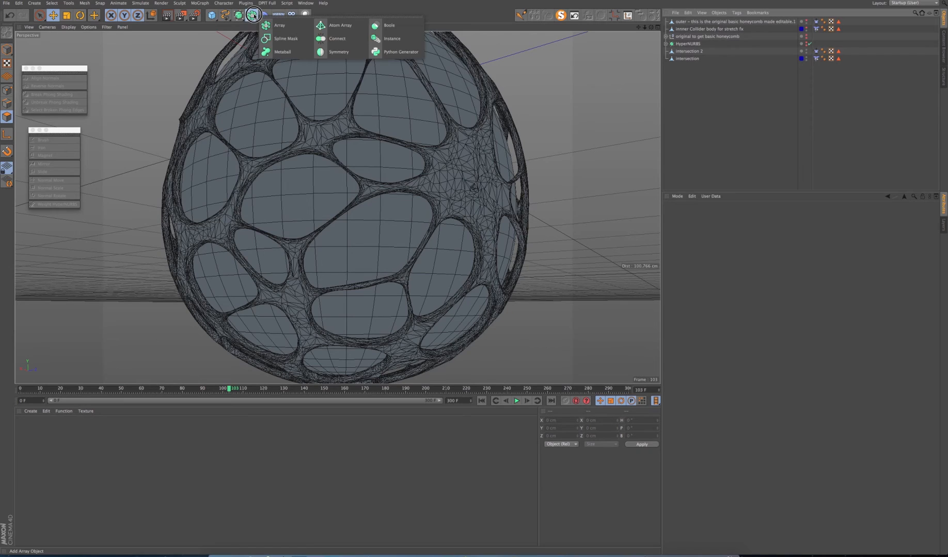
left_click(388, 25)
left_click_drag(688, 23, 686, 55)
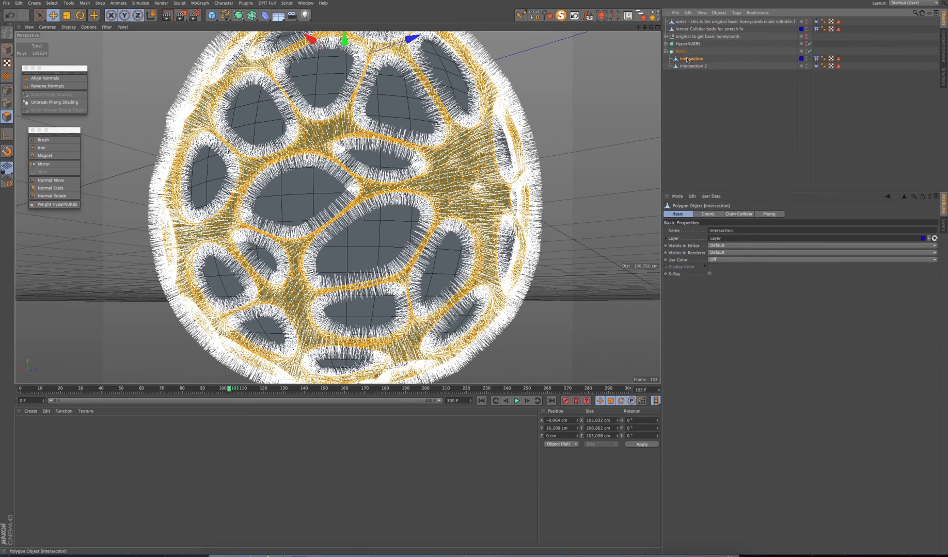
Step: Set the Boole to A without B and enable Create single object and Select Intersections
left_click(682, 51)
left_click(772, 229)
left_click_drag(767, 241, 764, 175)
left_click(763, 230)
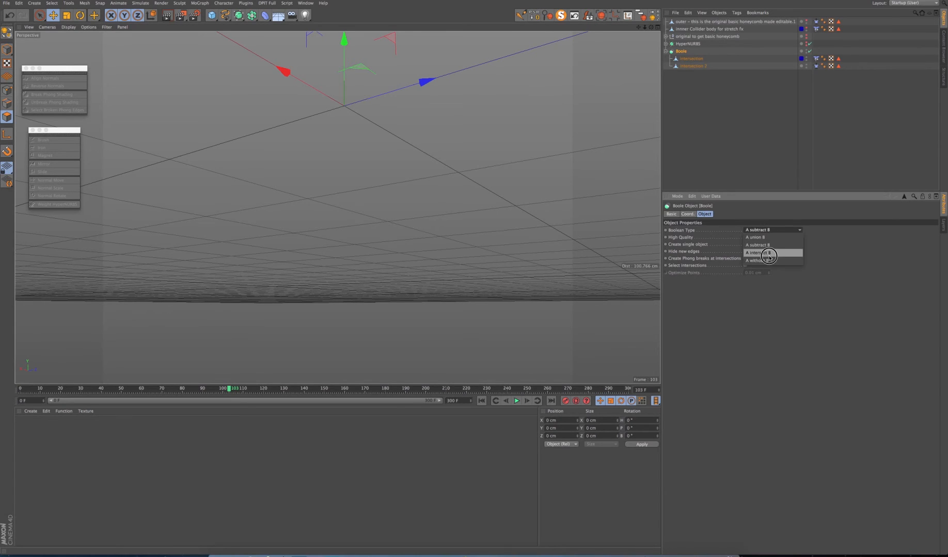
left_click(768, 251)
left_click(746, 245)
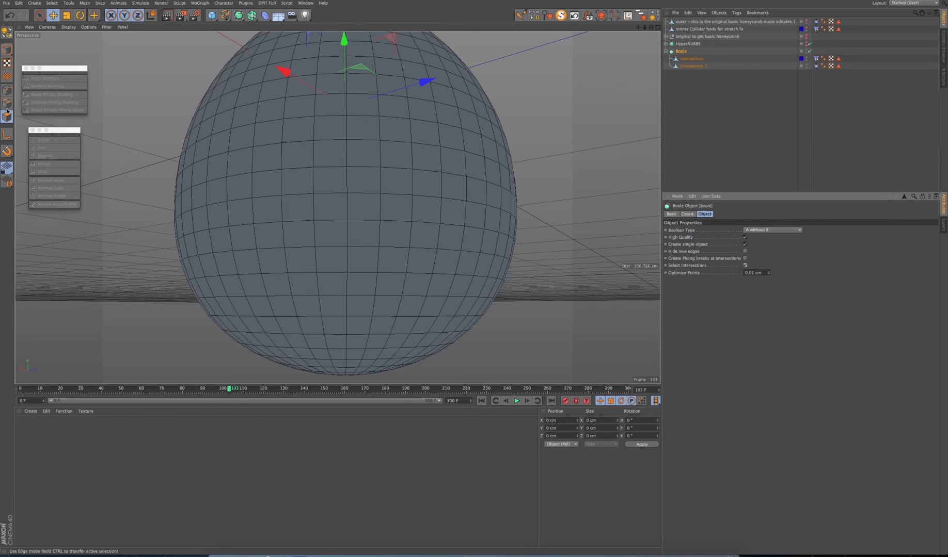
Step: Disable the Boole and push the "intersection" body's polygons outward with Normal Move by about 2.85 cm
left_click(689, 66)
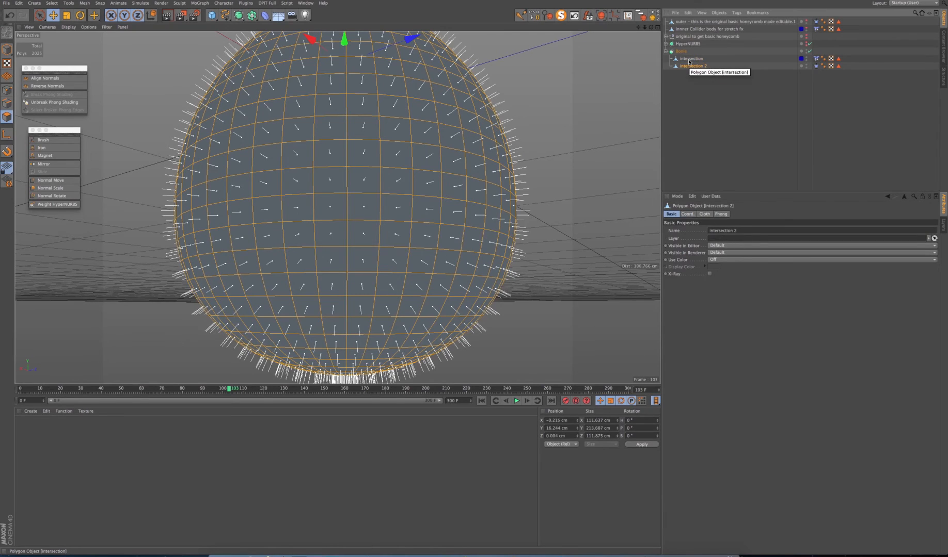
left_click(691, 59)
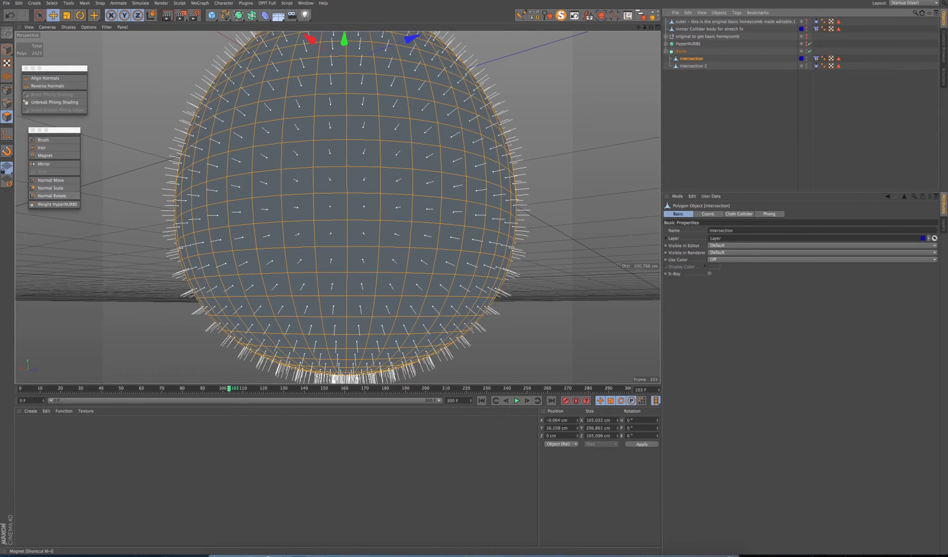
left_click(85, 3)
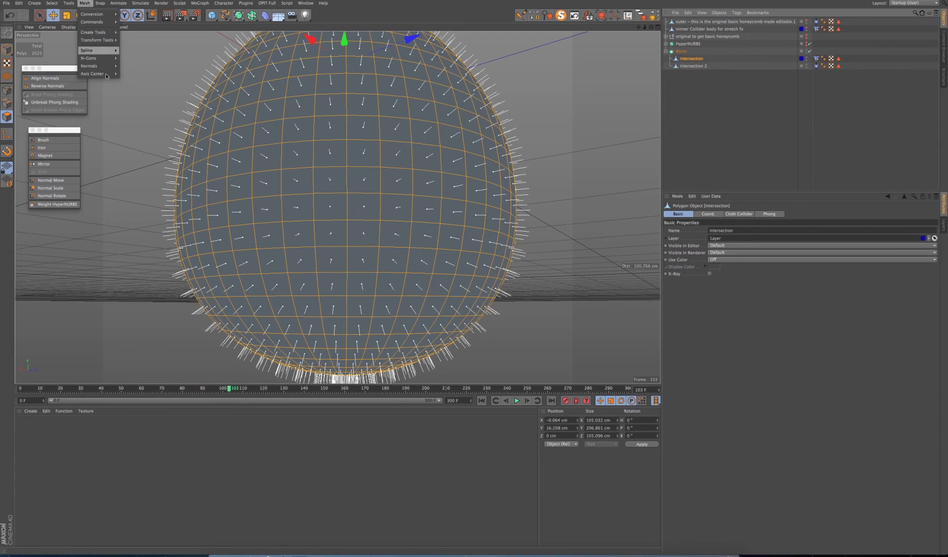
mouse_move(98, 67)
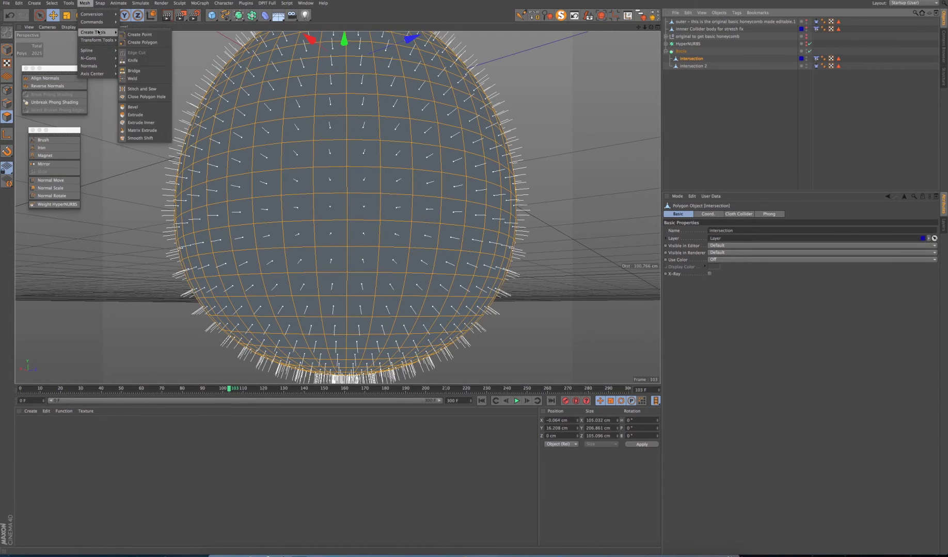
mouse_move(99, 40)
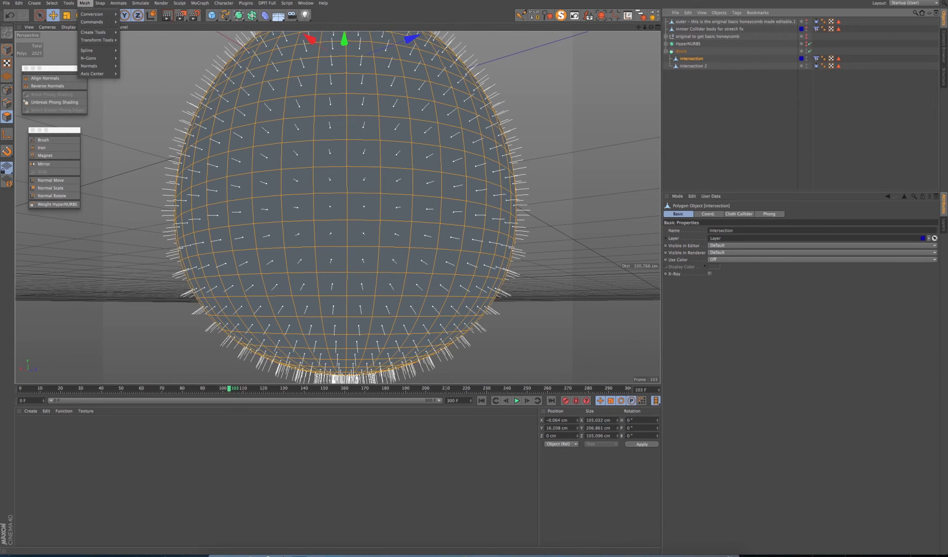
left_click(86, 4)
left_click(57, 181)
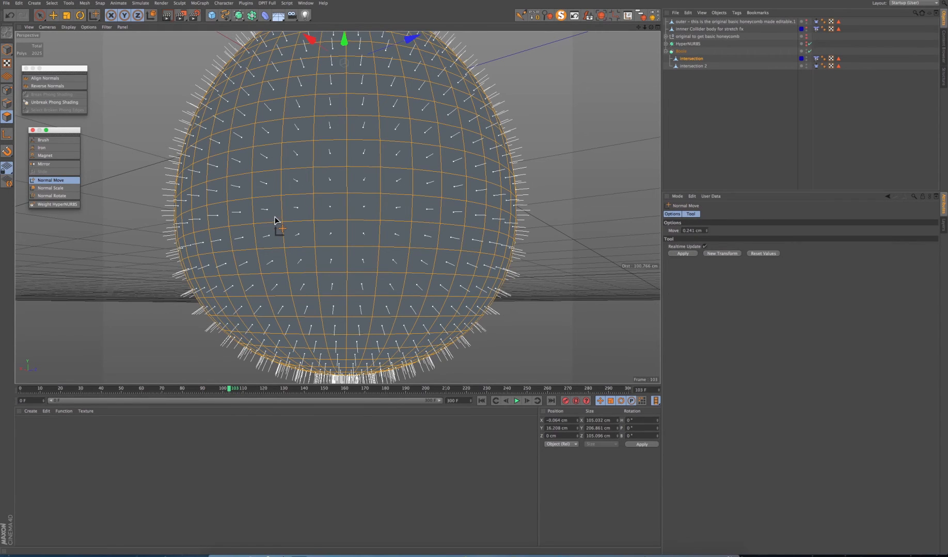
left_click(810, 52)
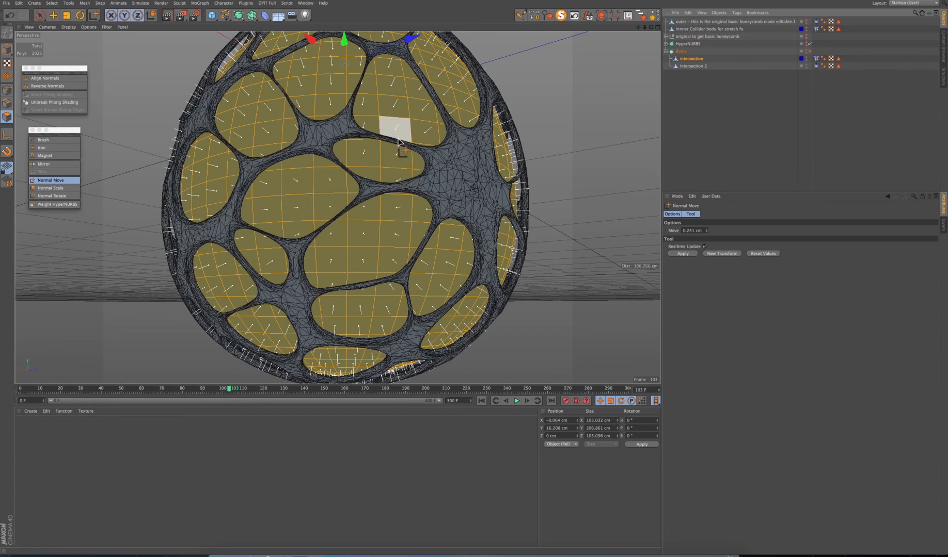
left_click_drag(384, 158, 477, 158)
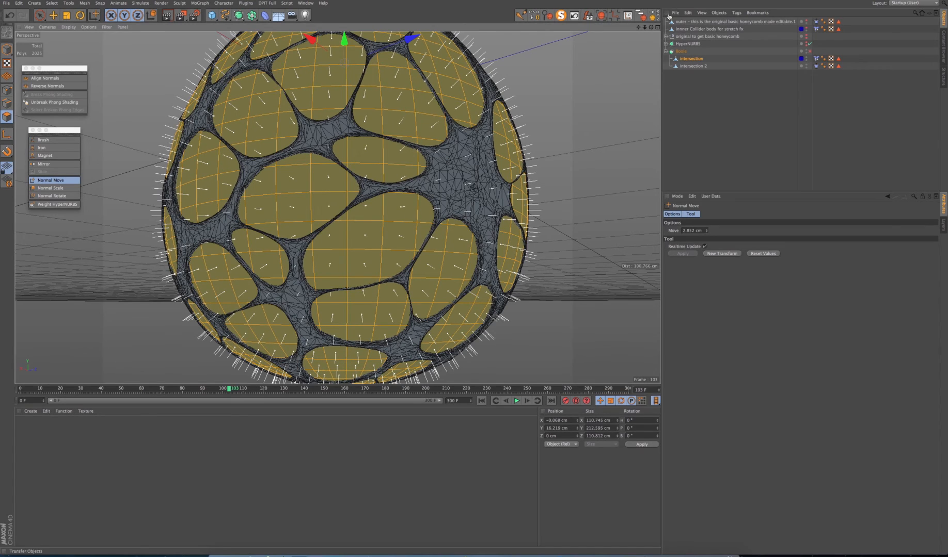
left_click_drag(474, 189, 591, 225, "alt")
left_click_drag(337, 207, 383, 176, "alt")
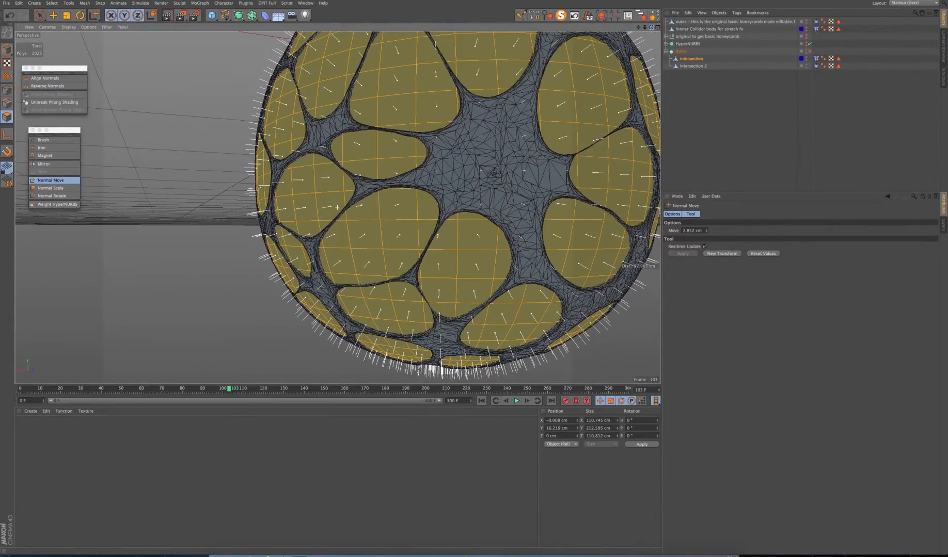
middle_click_drag(337, 208, 250, 238, "alt")
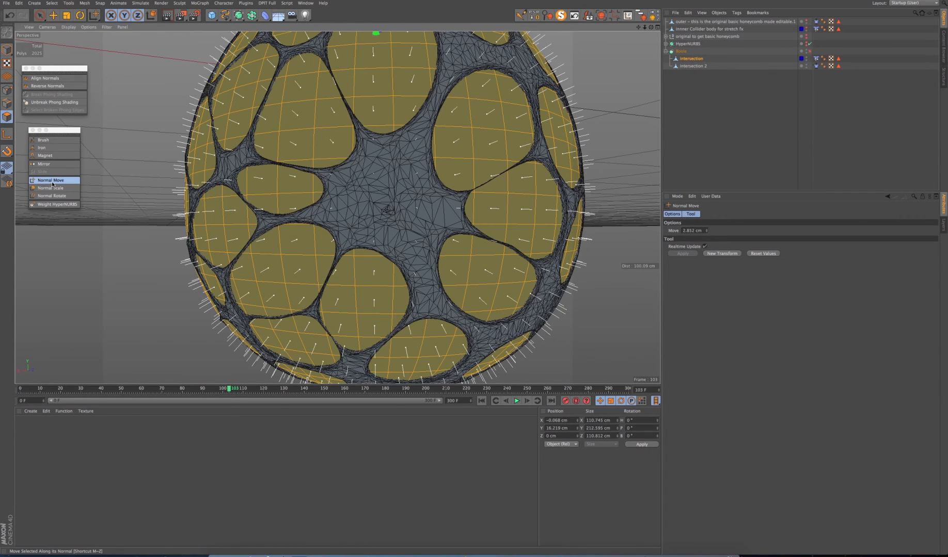
Step: Re-enable the Boole, review its two child objects, and generate a polygon copy of its result with Current State to Object
left_click(681, 51)
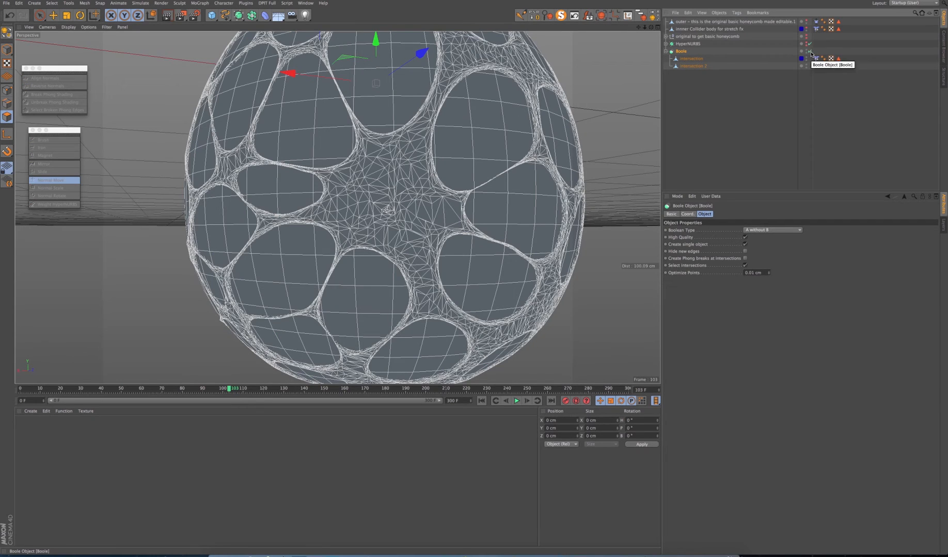
left_click(690, 61)
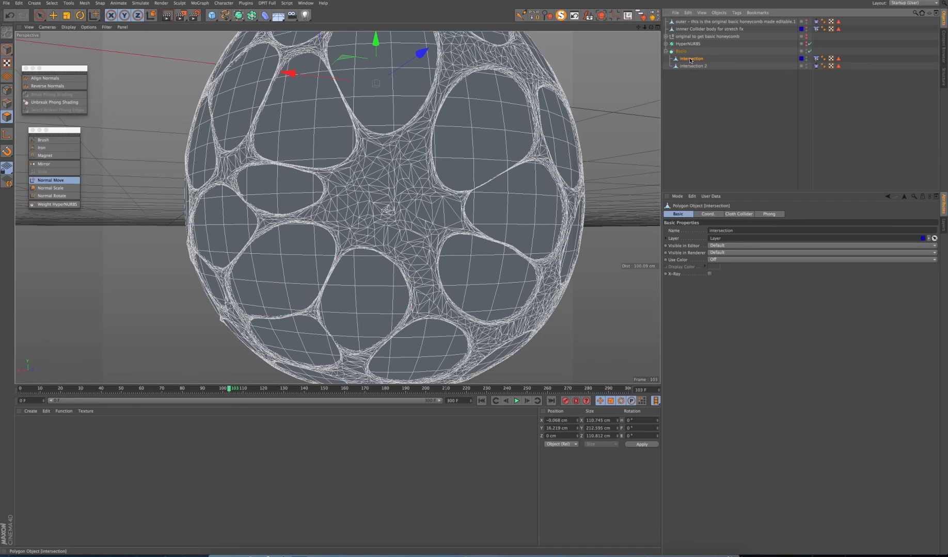
left_click(690, 67)
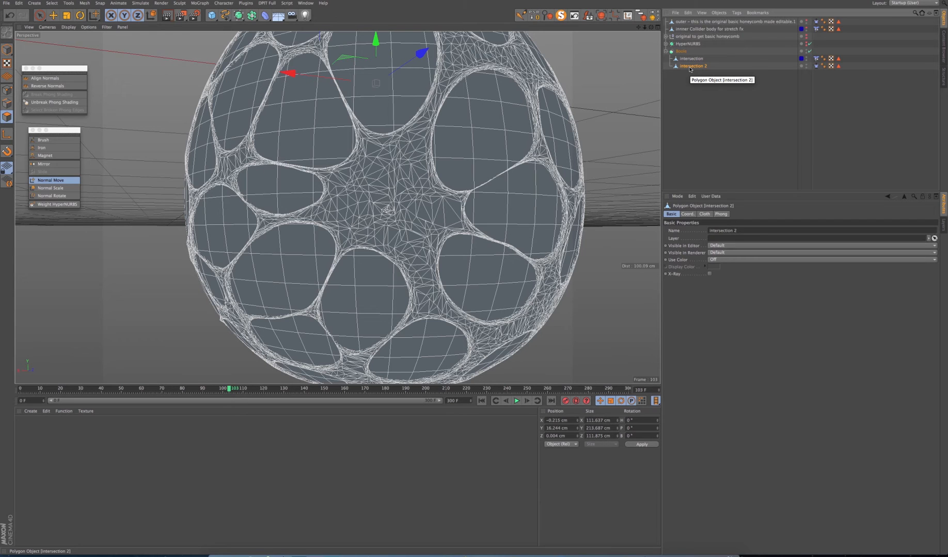
left_click(681, 52)
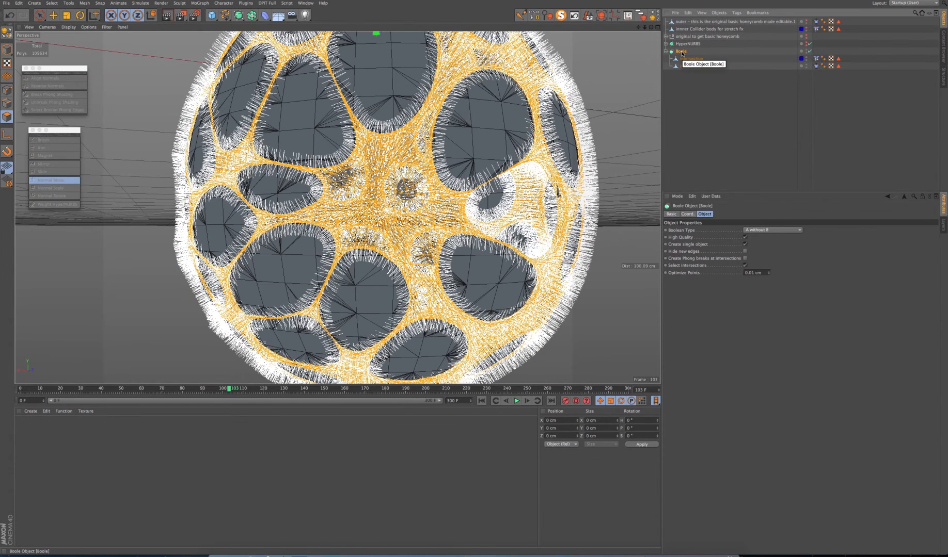
right_click(681, 53)
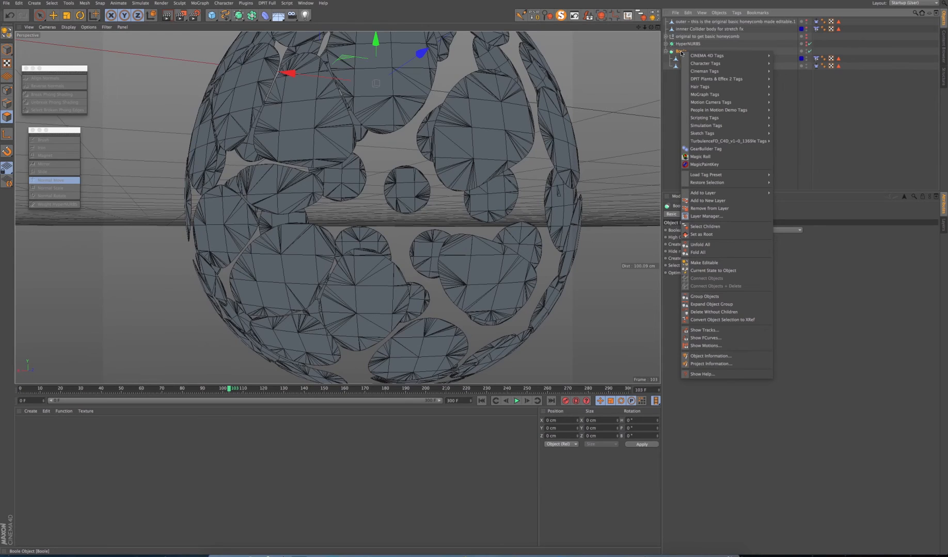
left_click(733, 274)
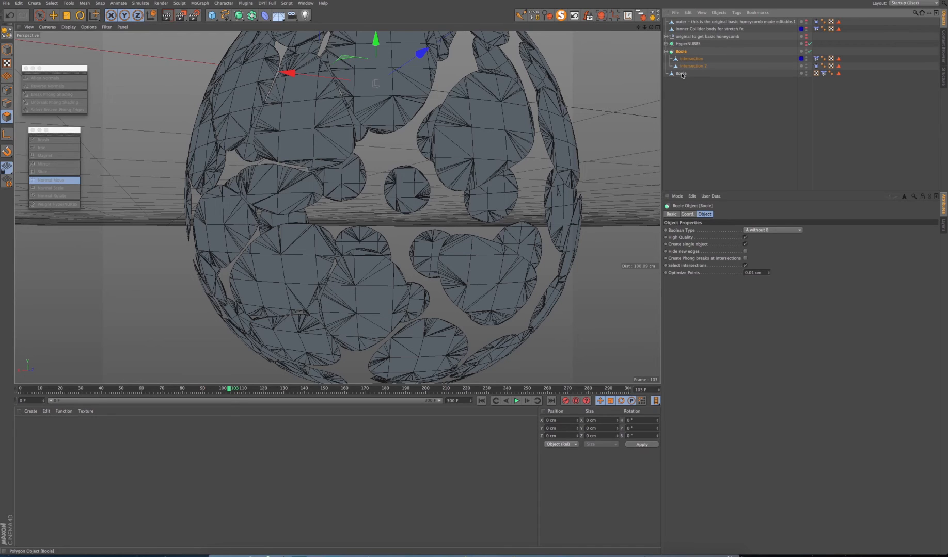
Step: Select all polygons of the converted Boole mesh, and switch to edge mode to work with its intersection edge selection
left_click(681, 74)
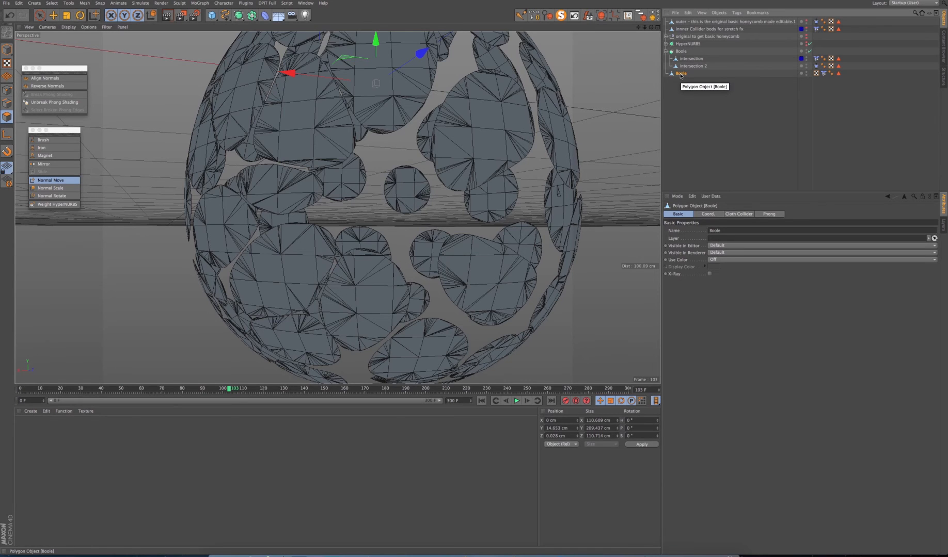
key("ctrl+a")
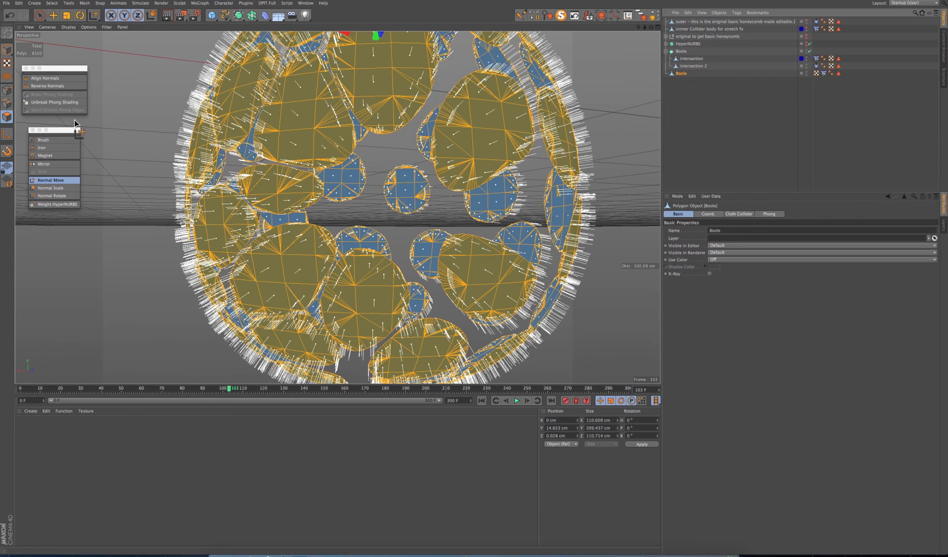
left_click(7, 104)
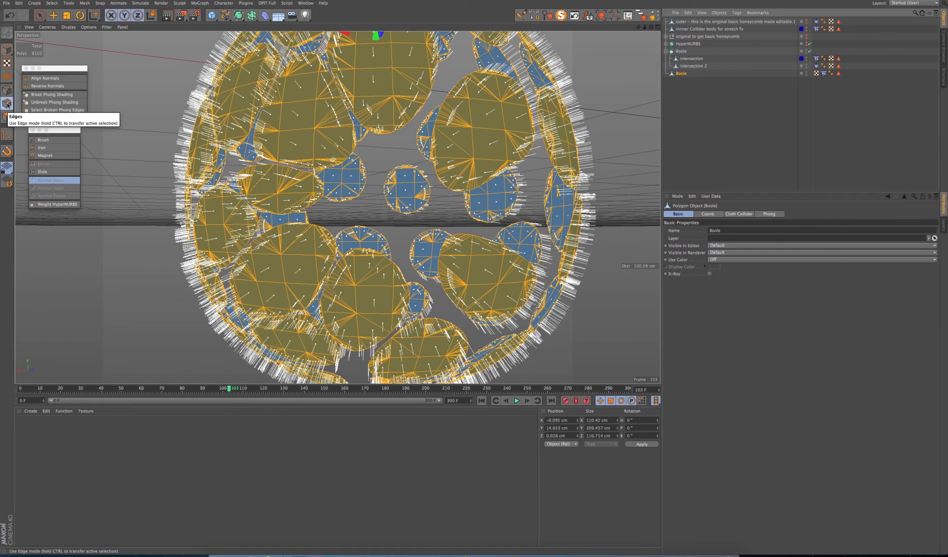
left_click(50, 4)
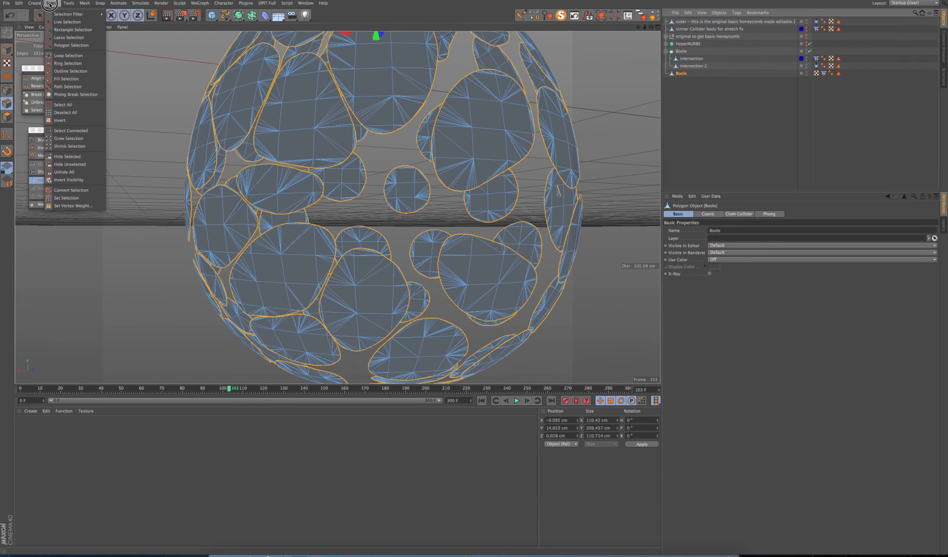
left_click(53, 3)
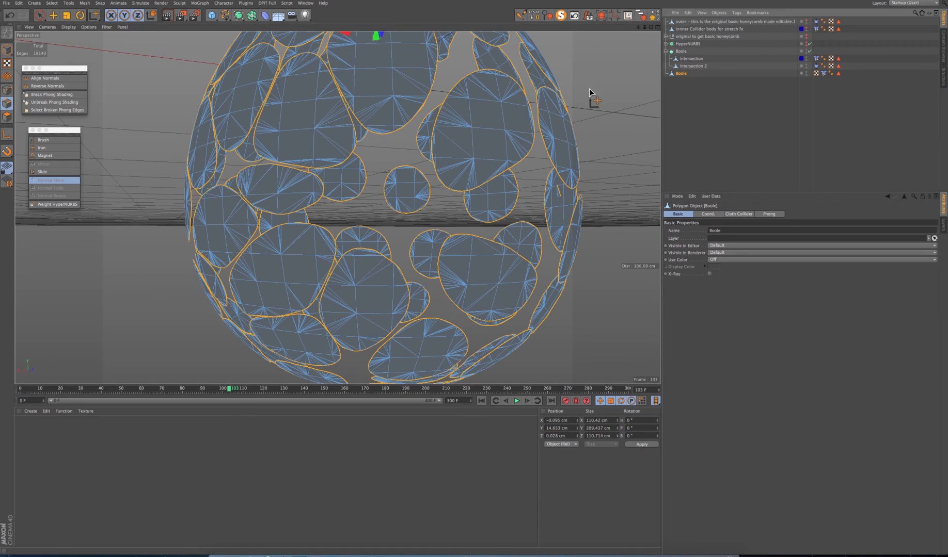
Step: Disable and hide the original Boole generator, collapse it, and rename it "Boole to get intersection between geometry and inner"
left_click(807, 52)
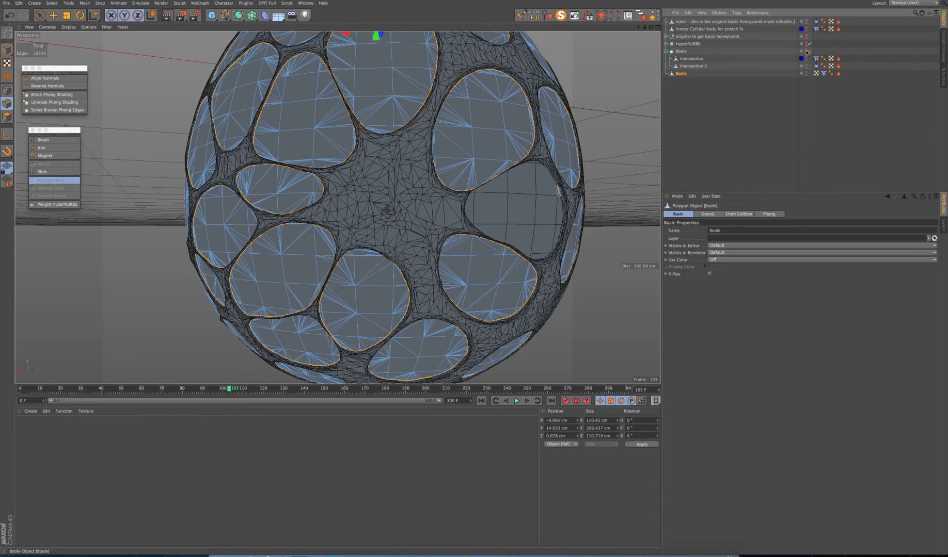
left_click(807, 52)
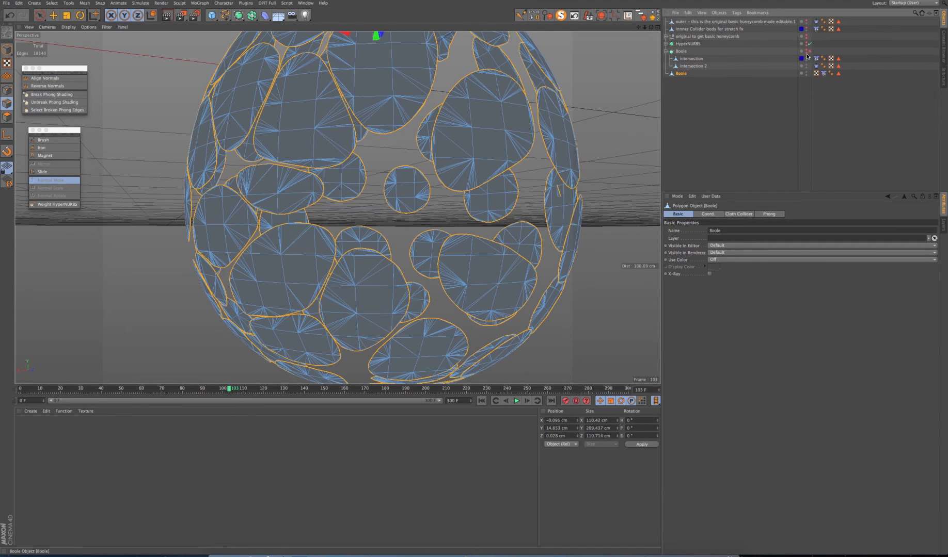
left_click(666, 51)
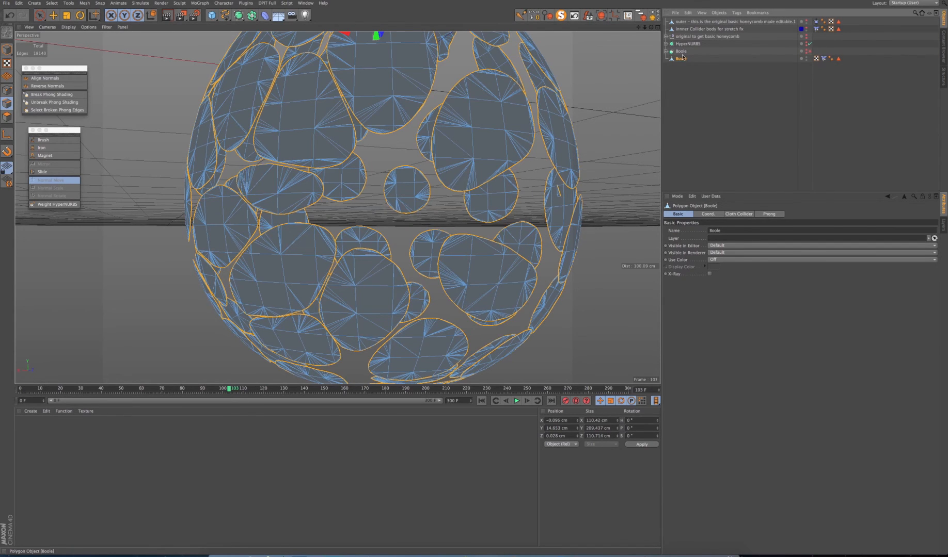
left_click(681, 51)
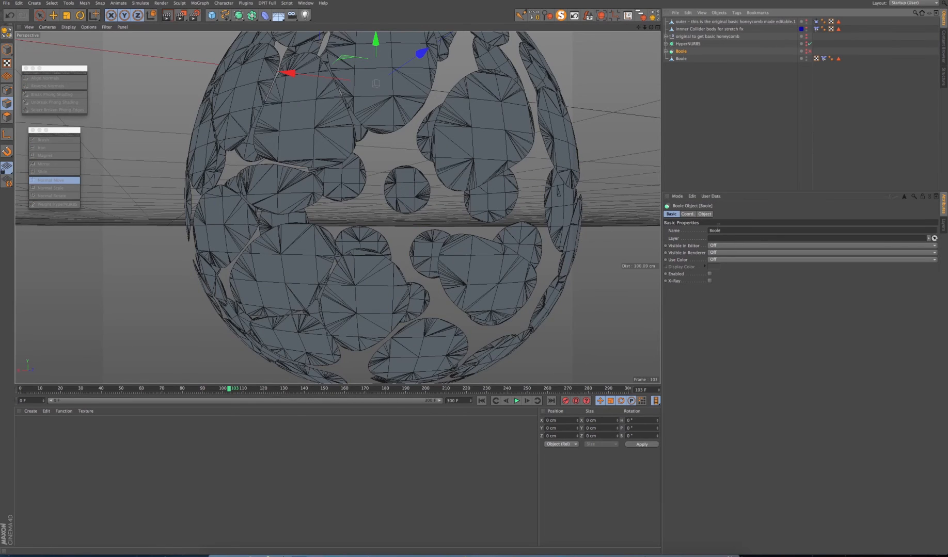
double_click(716, 230)
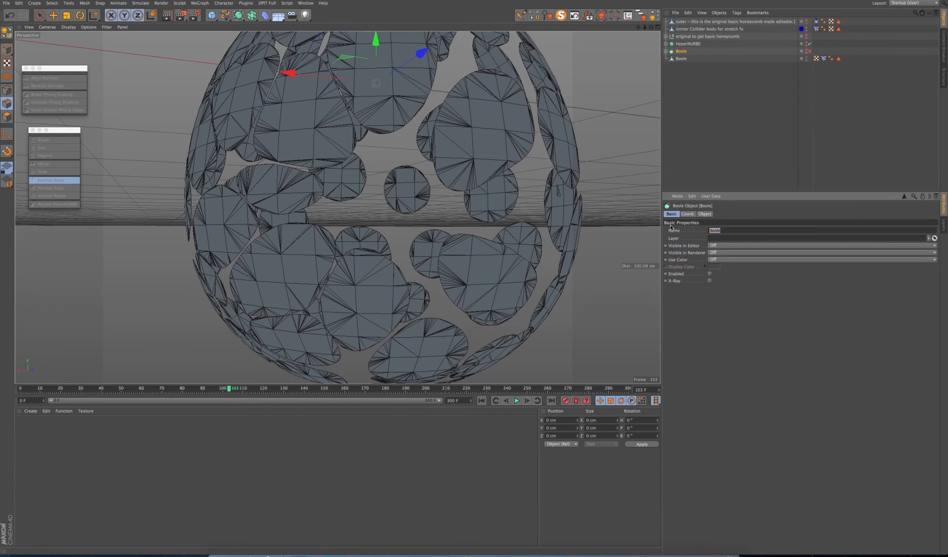
type("Boole to get intersection between geometry and inner")
key("Return")
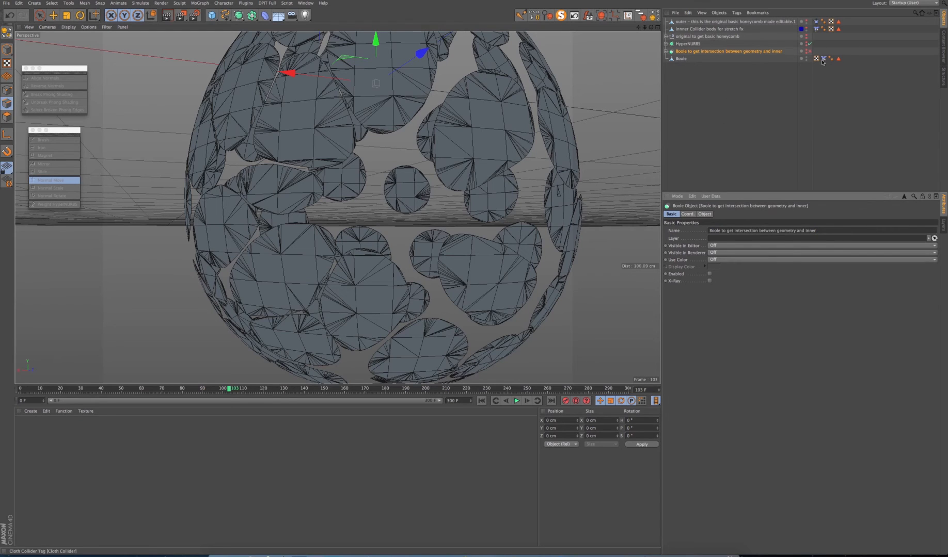
Step: Convert the converted Boole mesh's selected edges with Edge to Spline and move the resulting spline out of the mesh's hierarchy
left_click(680, 59)
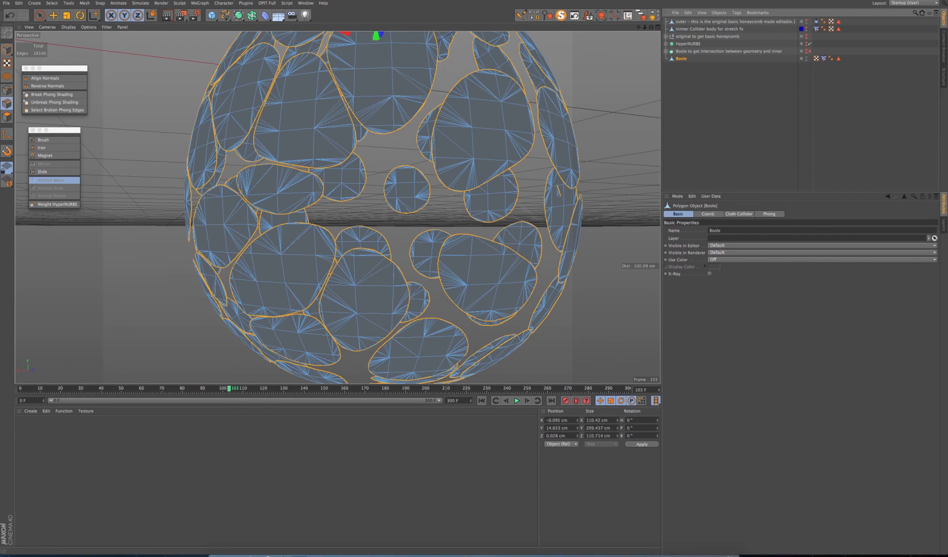
left_click(84, 3)
mouse_move(89, 22)
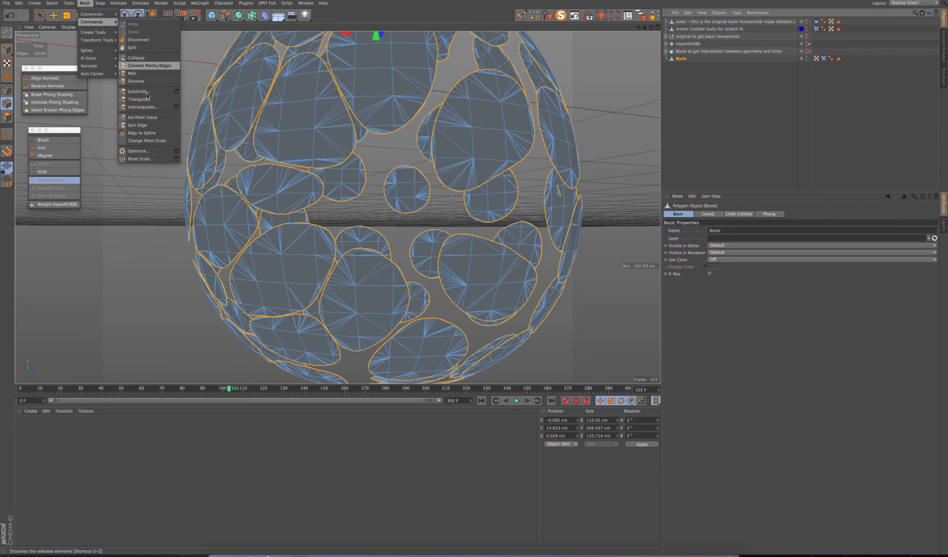
left_click(142, 133)
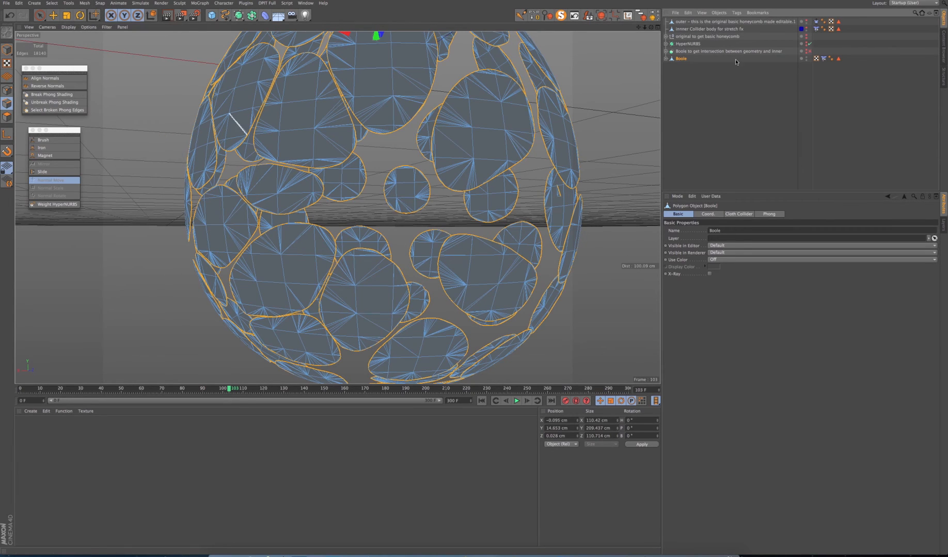
left_click(666, 59)
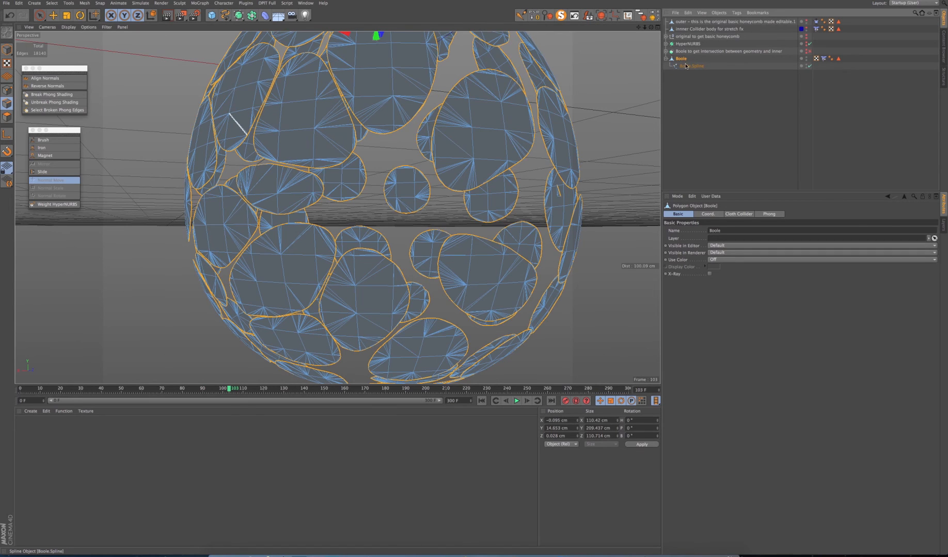
left_click(687, 66)
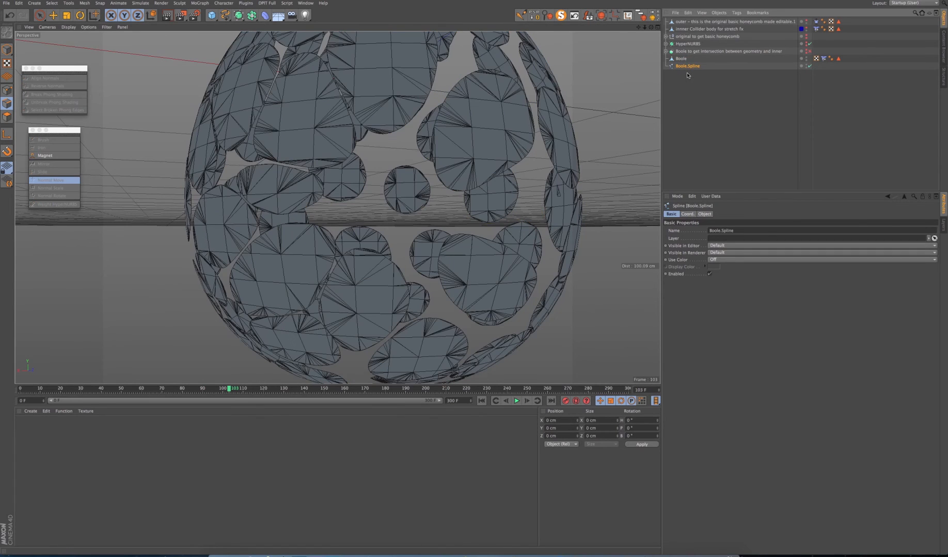
Step: Hide the converted Boole mesh and rename the extracted spline "fillers from a boolean op then spline to edge"
left_click(679, 60)
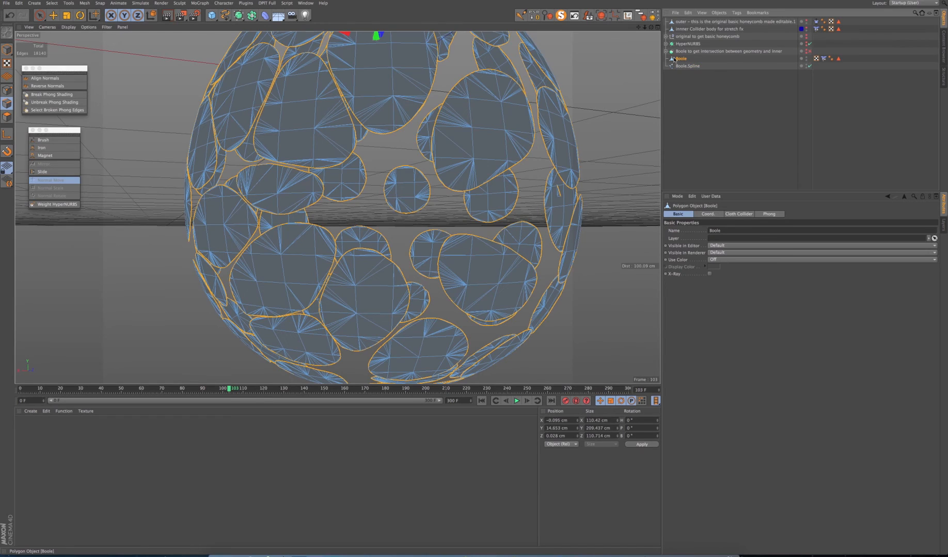
double_click(806, 57)
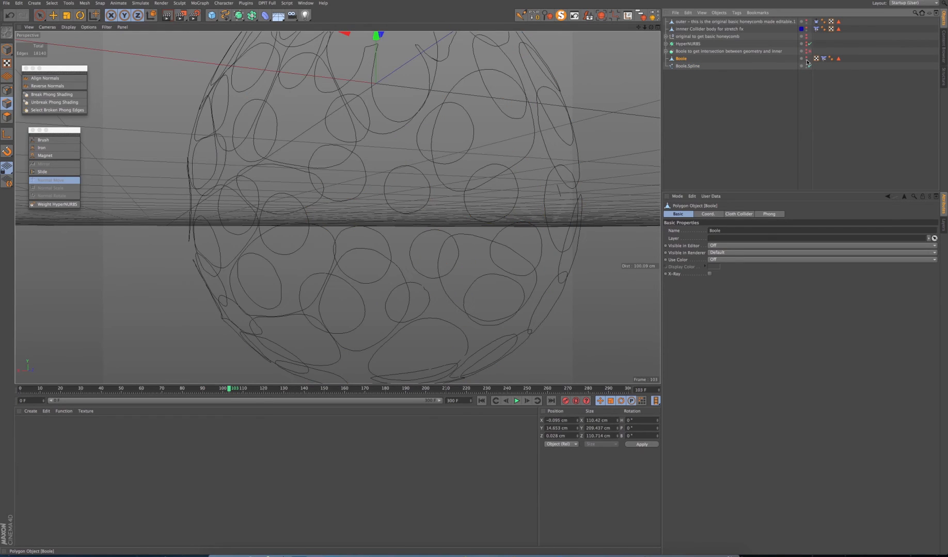
double_click(806, 60)
left_click(688, 67)
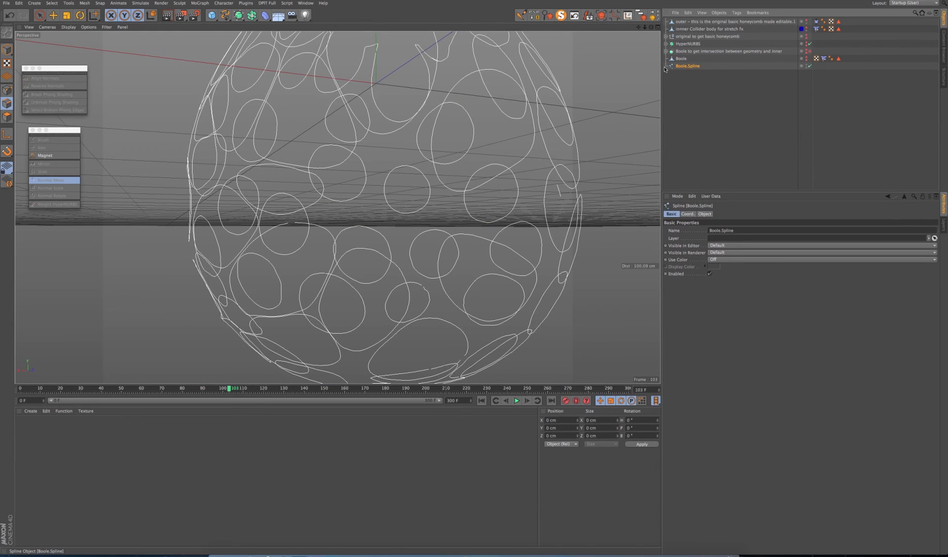
scroll(337, 208, "down", 5)
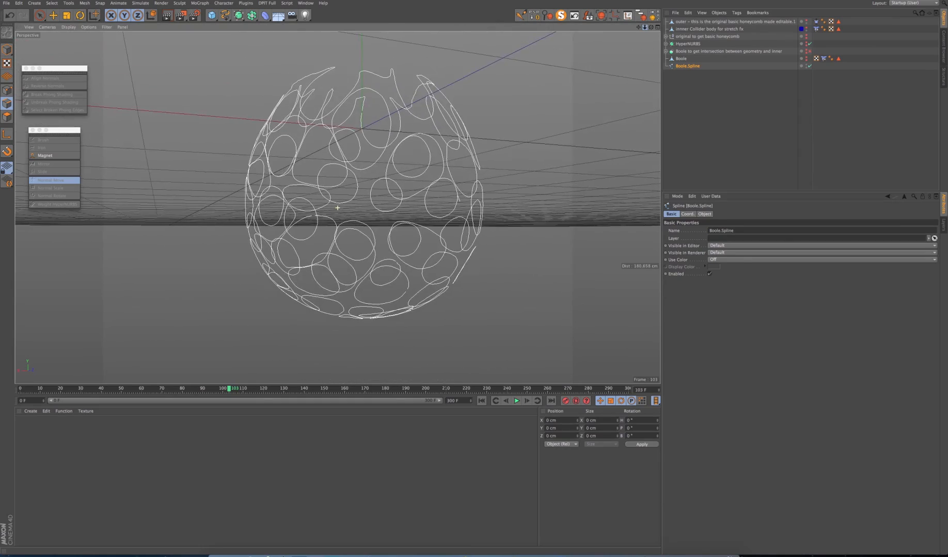
scroll(337, 208, "up", 2)
left_click_drag(651, 27, 593, 68)
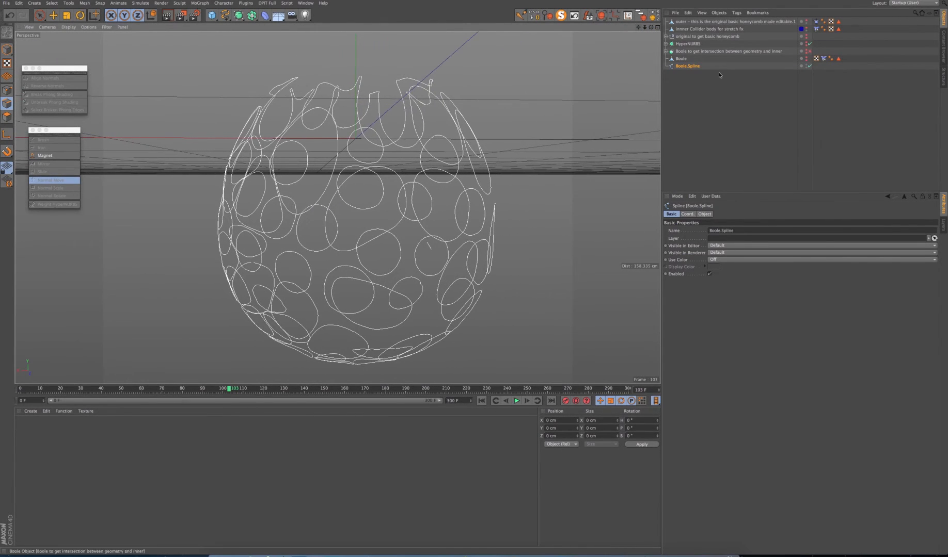
left_click(689, 68)
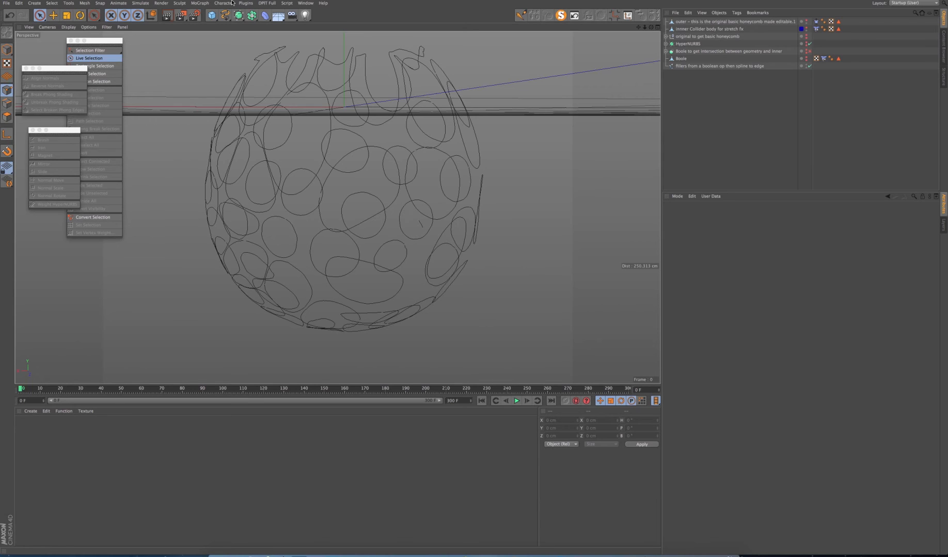
Step: Add an Extrude NURBS with the filler spline as its child and set its Z movement to 0 cm
left_click_drag(239, 15, 324, 25)
left_click_drag(690, 21, 684, 67)
left_click(684, 68)
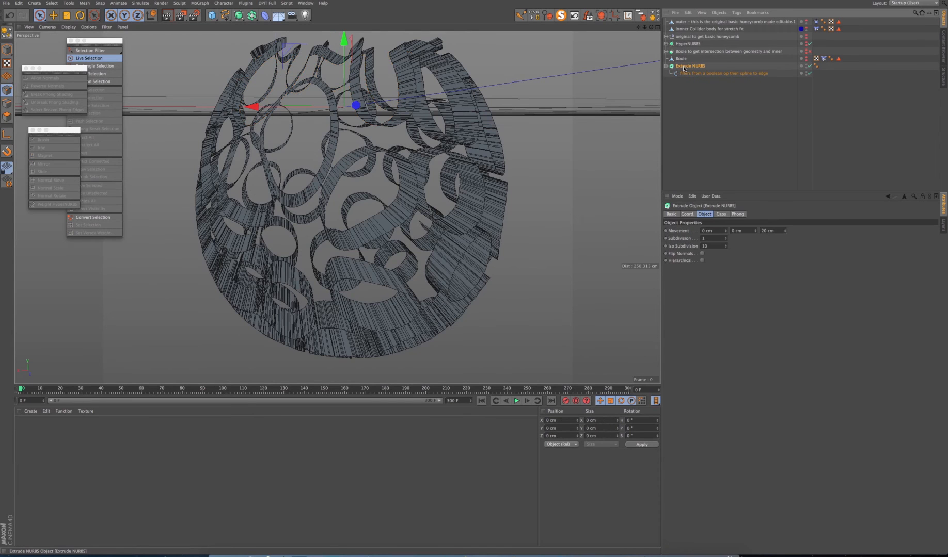
double_click(769, 230)
type("0")
key("Return")
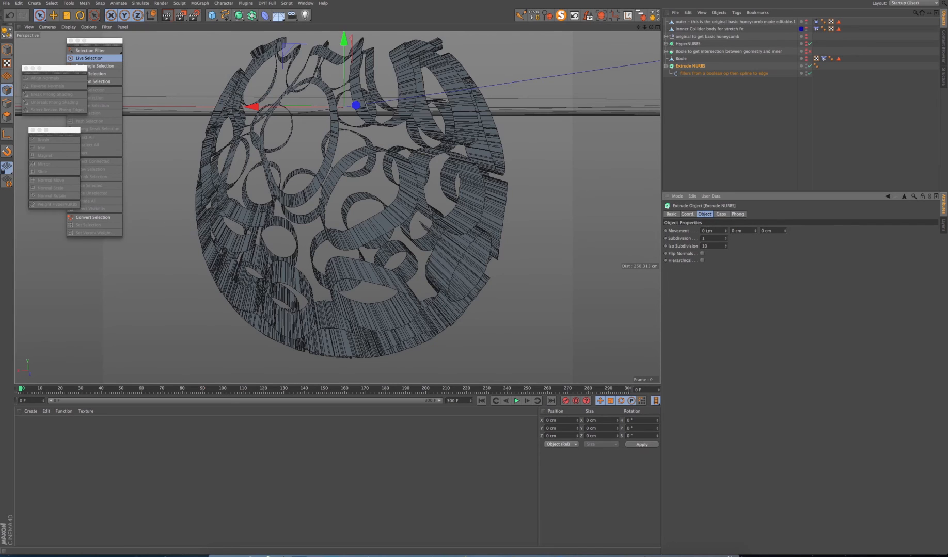
Step: Set the filler spline's Intermediate Points to Natural and inspect the filled shapes from another angle
left_click(682, 74)
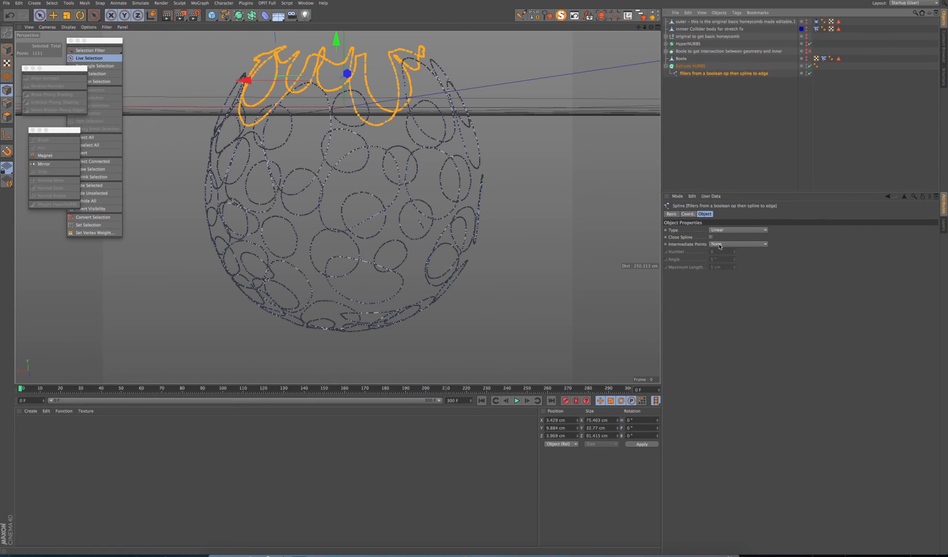
left_click(715, 244)
left_click(727, 255)
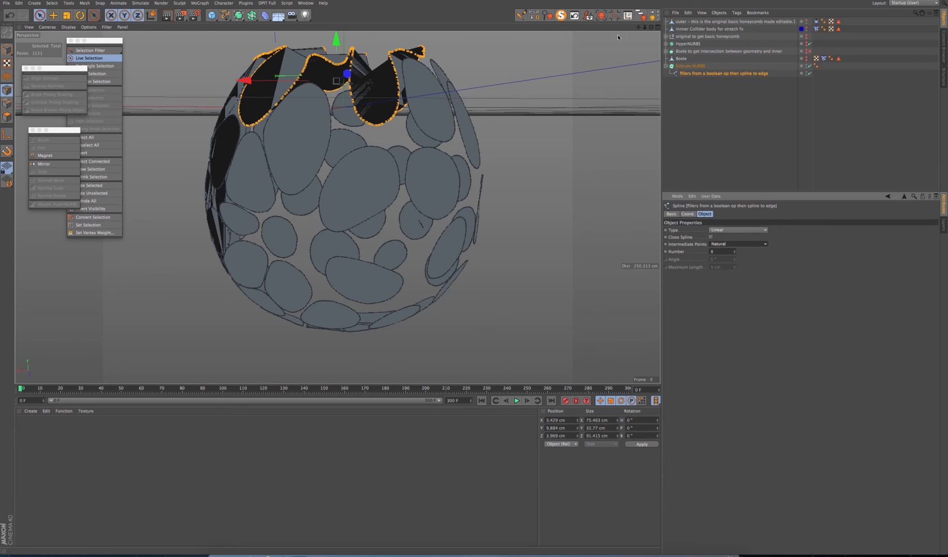
left_click_drag(652, 27, 338, 208)
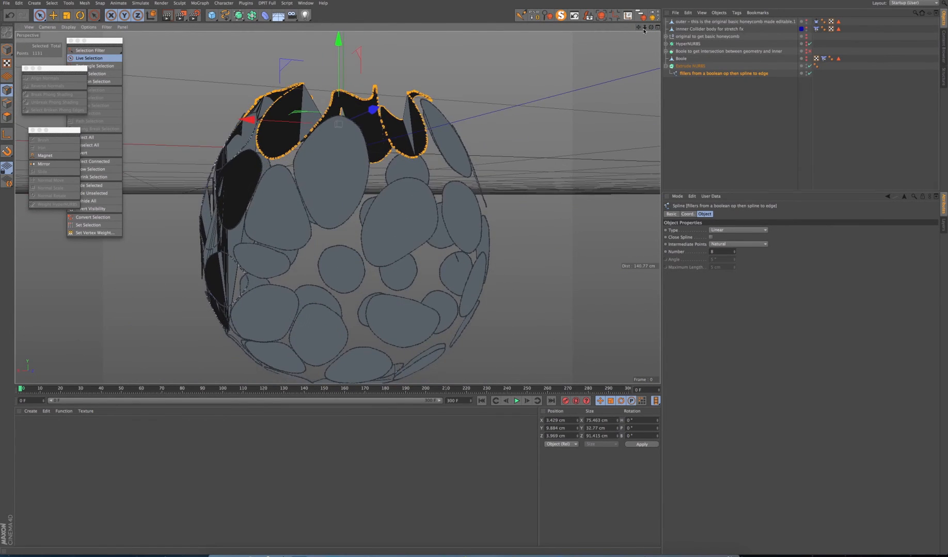
Step: Set the Extrude NURBS cap type to Quadrangles and enable its Regular Grid option
left_click(691, 66)
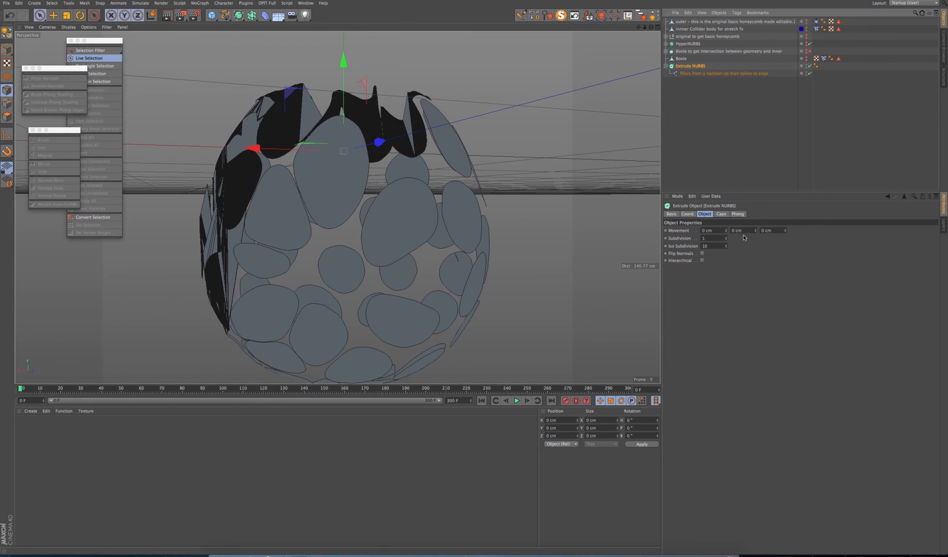
left_click(721, 213)
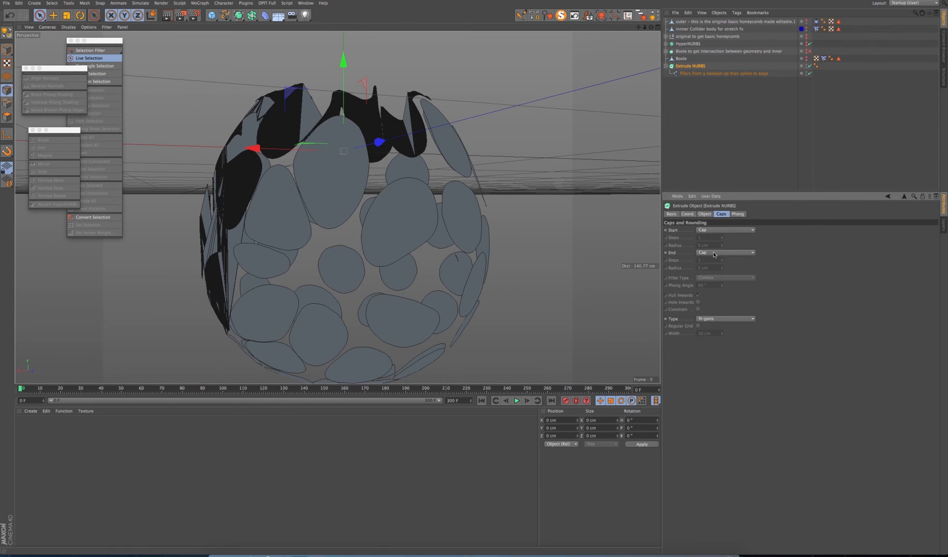
left_click(718, 319)
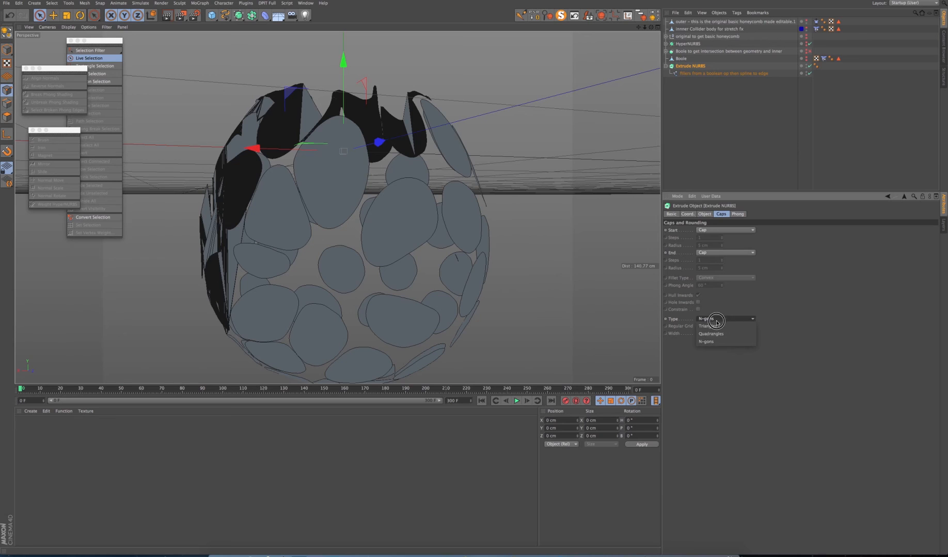
left_click(718, 337)
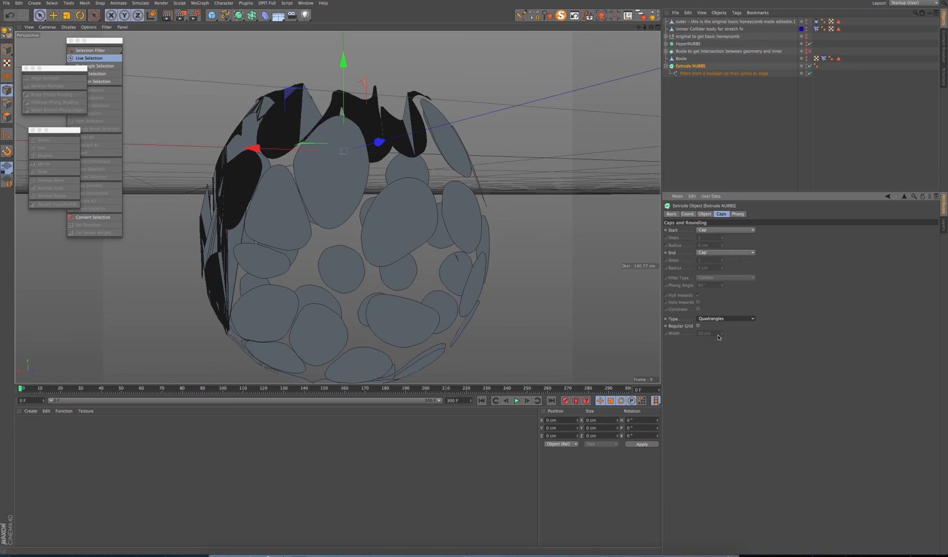
left_click(698, 326)
Step: Switch the cap type to N-gons and back to Quadrangles to compare the two cap meshes
left_click(722, 319)
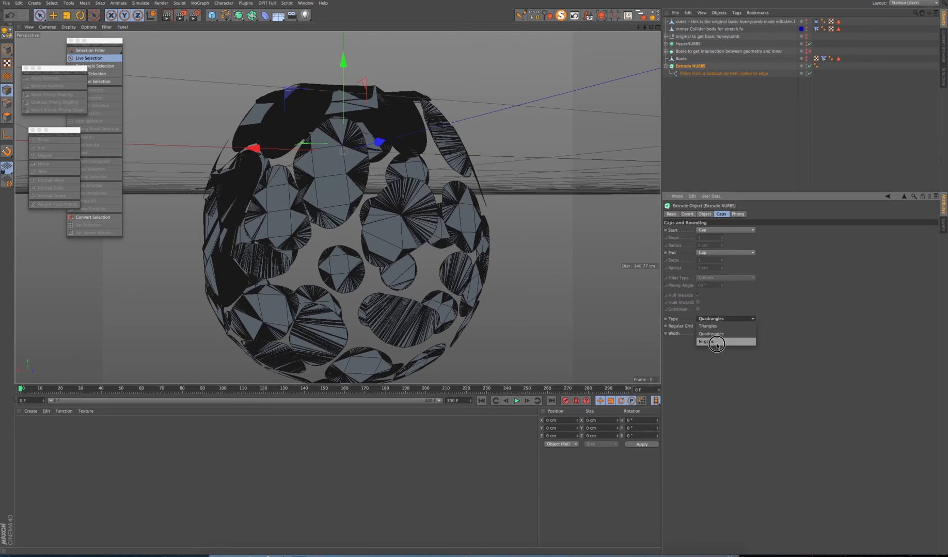
left_click(714, 341)
left_click(720, 319)
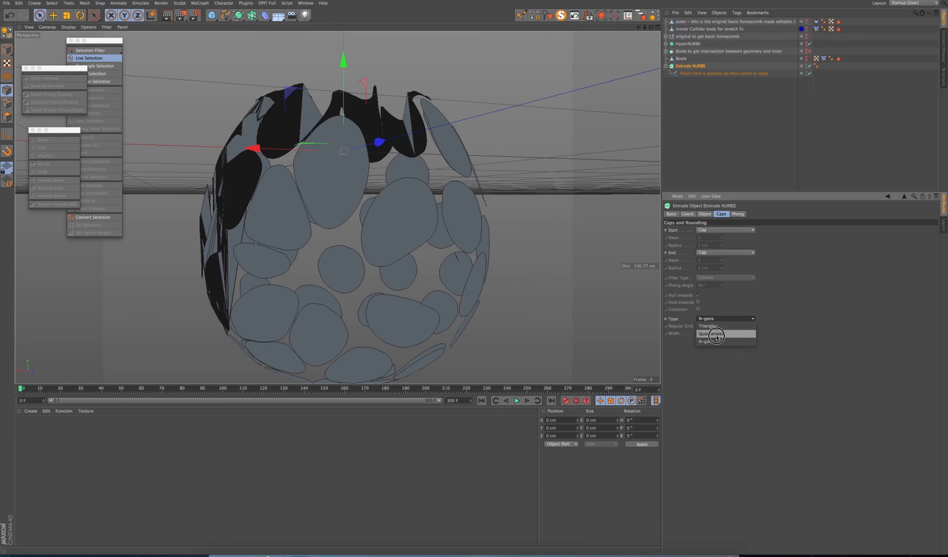
left_click(717, 336)
Step: Set the regular grid width of the caps to 1 cm and check the filled shapes around the opening
double_click(708, 333)
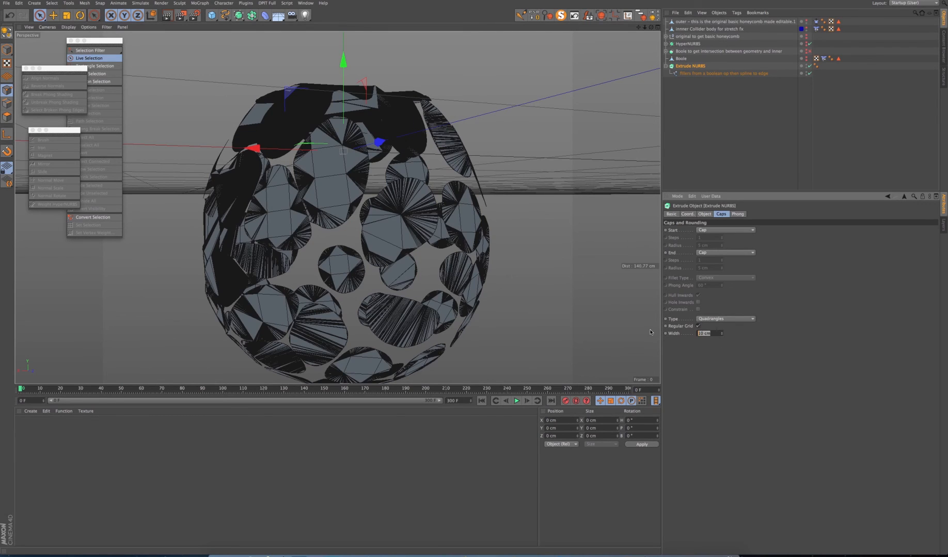
type("1")
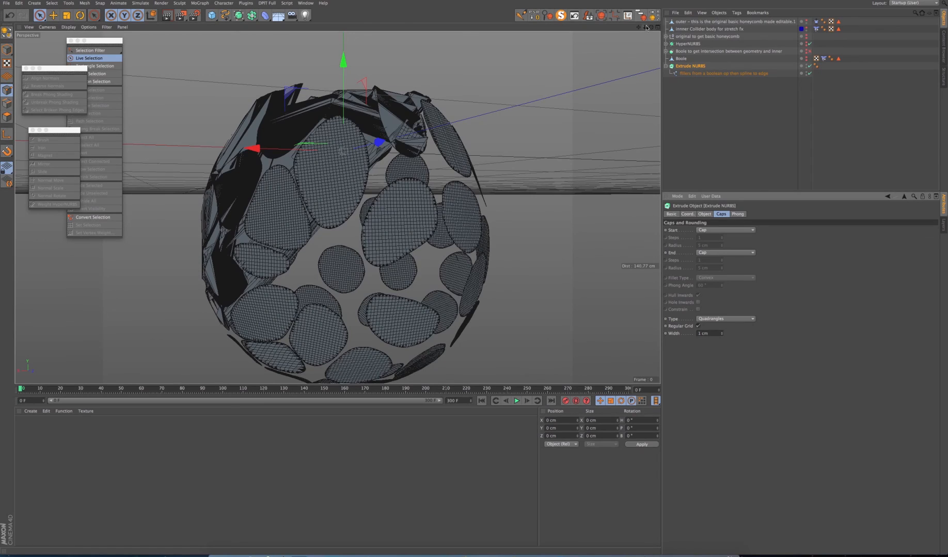
scroll(338, 207, "up", 5)
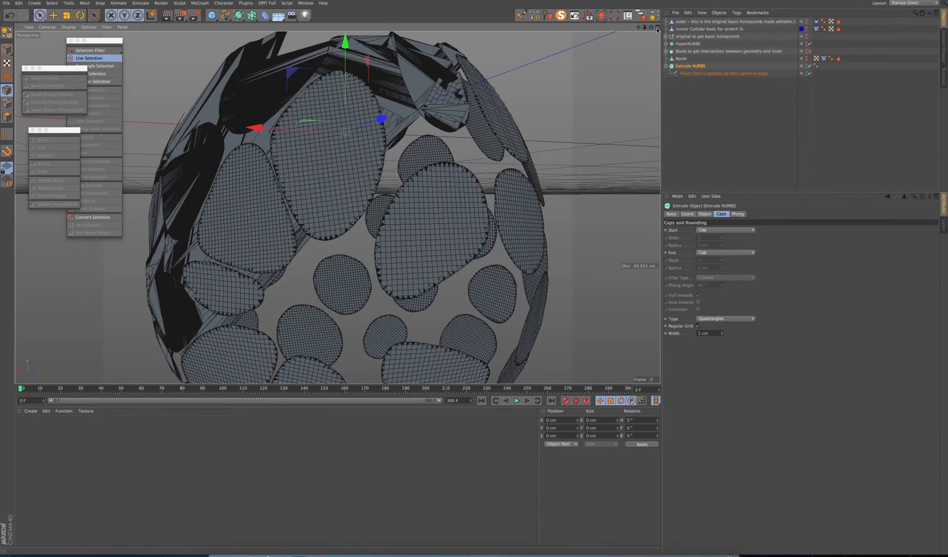
left_click_drag(653, 30, 338, 208)
mouse_move(649, 29)
left_mouse_down()
mouse_move(639, 30)
mouse_move(651, 30)
left_mouse_up()
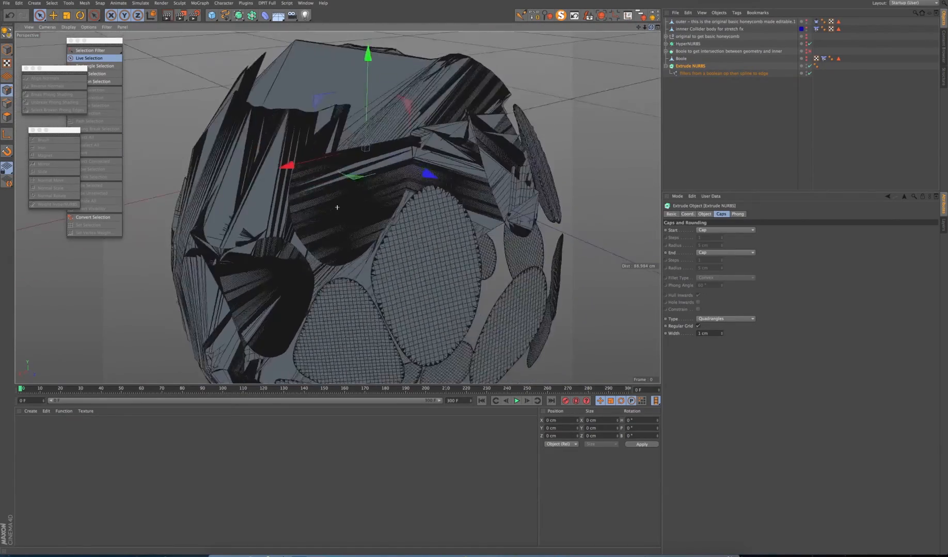
Step: Disable the Extrude NURBS generator and delete the selected points outlining the shell's upper opening from the filler spline
left_click(810, 66)
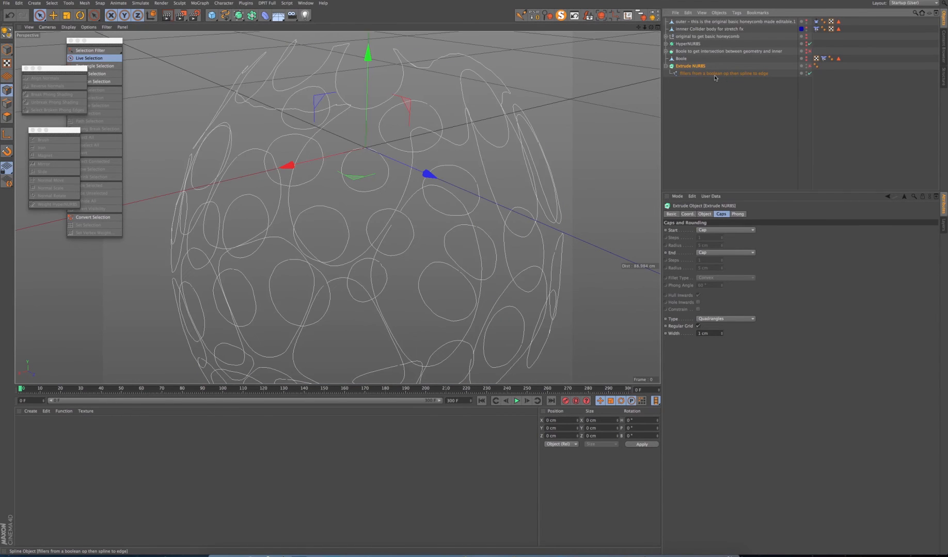
left_click(709, 75)
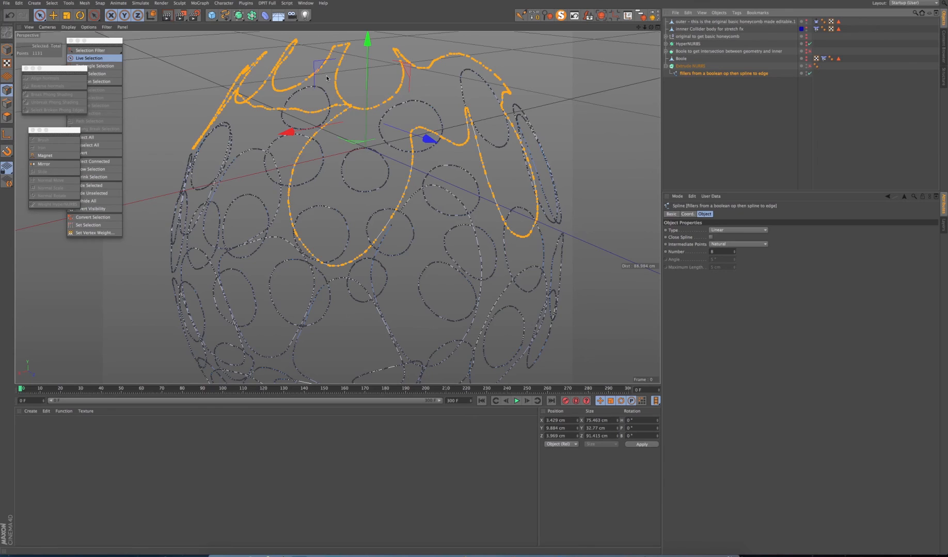
key("Delete")
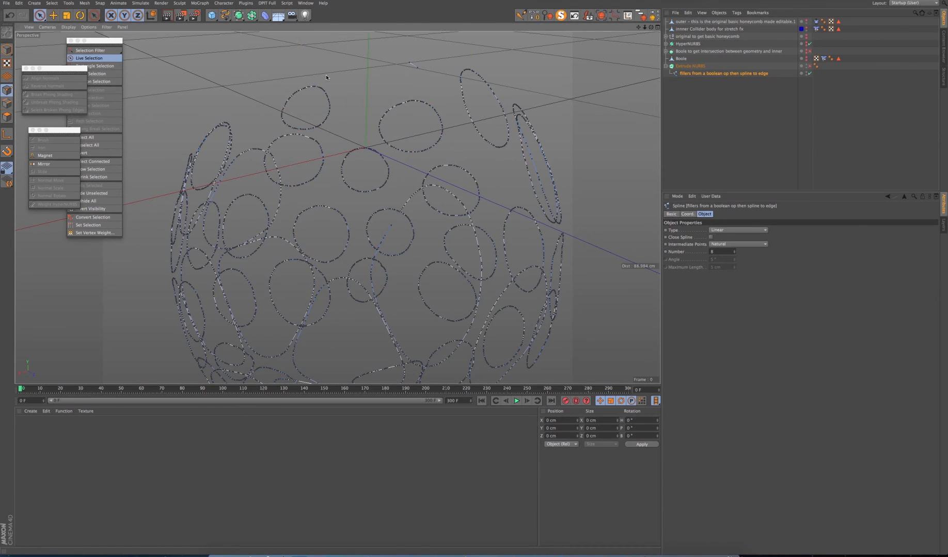
Step: Re-enable the Extrude NURBS generator and inspect the gridded hole fillers from several angles
left_click_drag(651, 27, 623, 38)
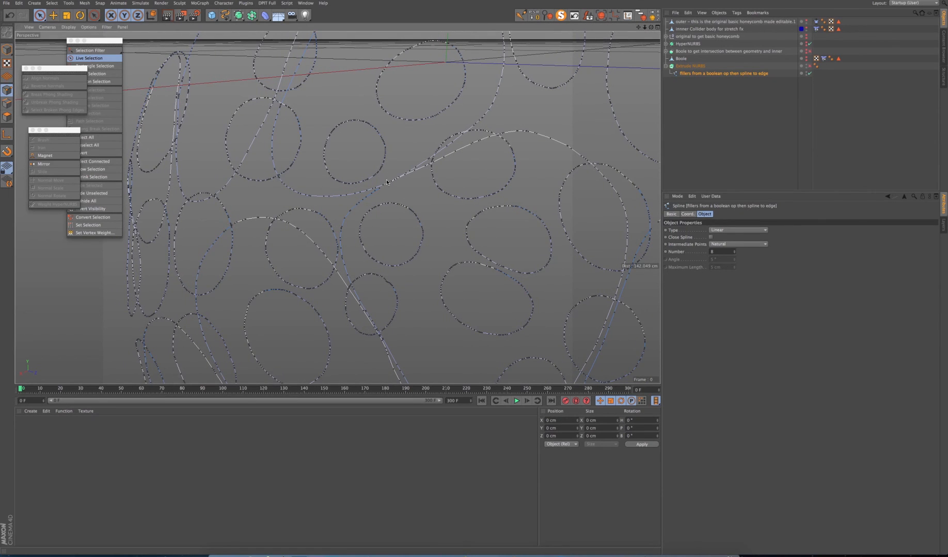
left_click(810, 66)
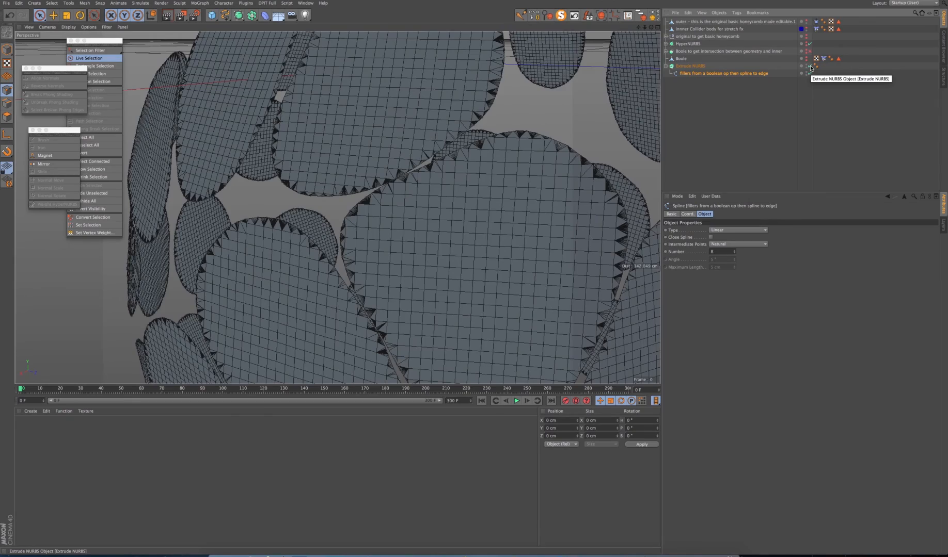
left_click(810, 66)
left_click(809, 66)
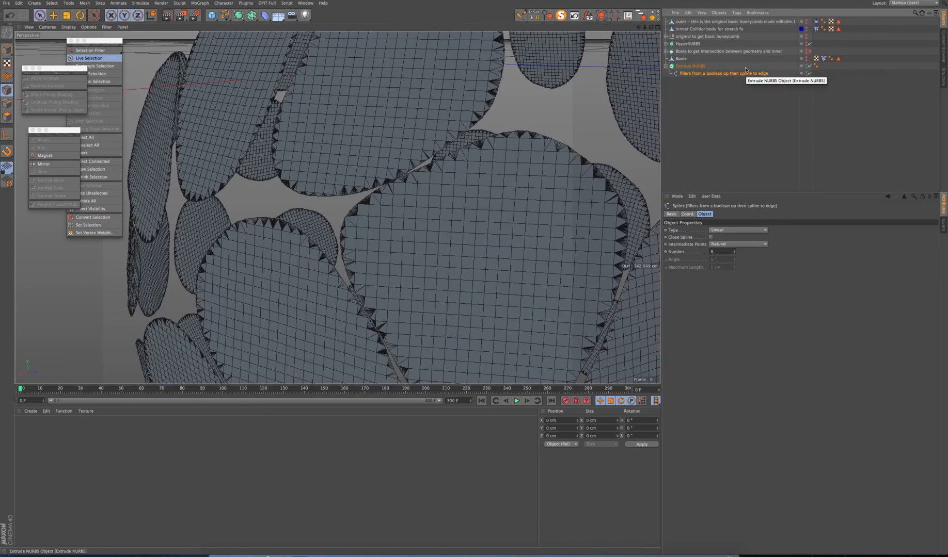
scroll(337, 208, "down", 5)
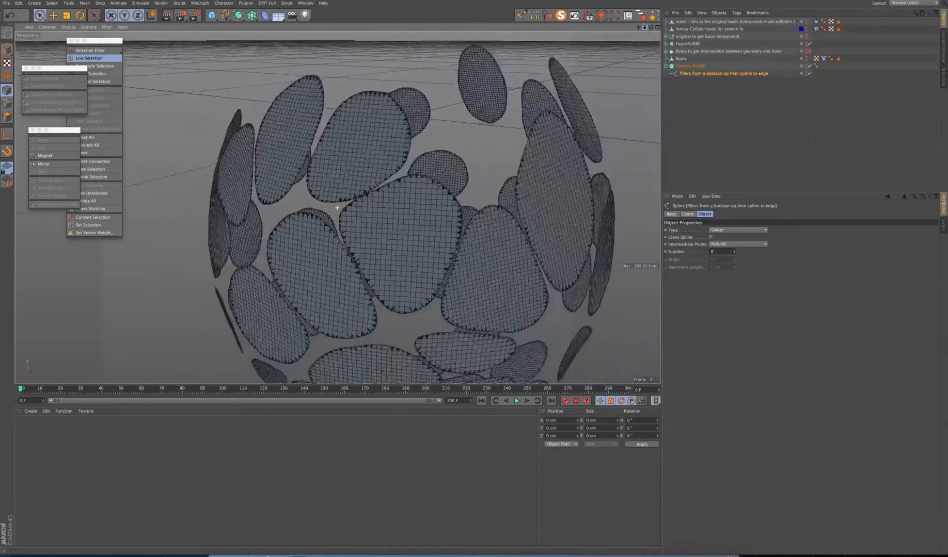
left_click_drag(637, 28, 633, 3)
left_click_drag(337, 207, 337, 208, "alt")
mouse_move(650, 27)
left_mouse_down()
mouse_move(337, 208)
mouse_move(640, 29)
left_mouse_up()
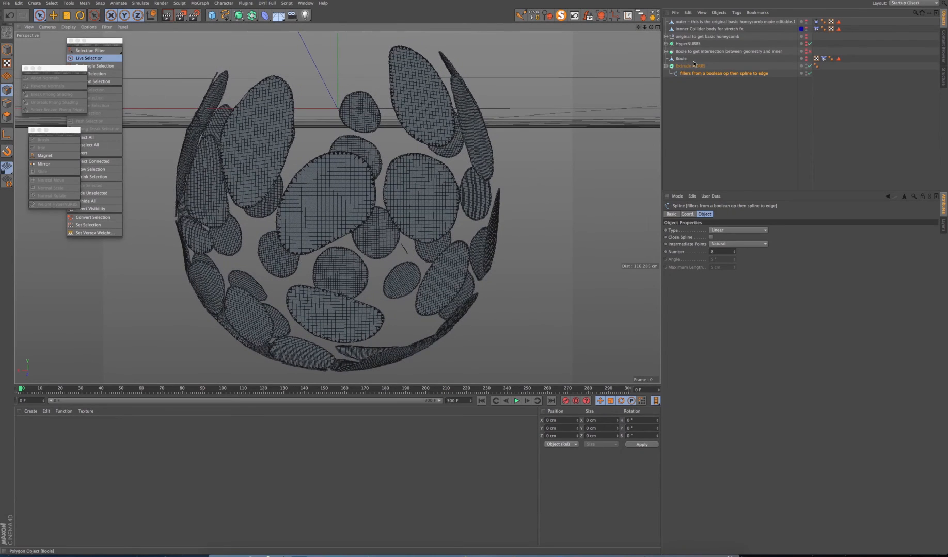
Step: Collapse the Extrude NURBS hierarchy and rename the object "pools"
left_click(666, 67)
left_click(680, 66)
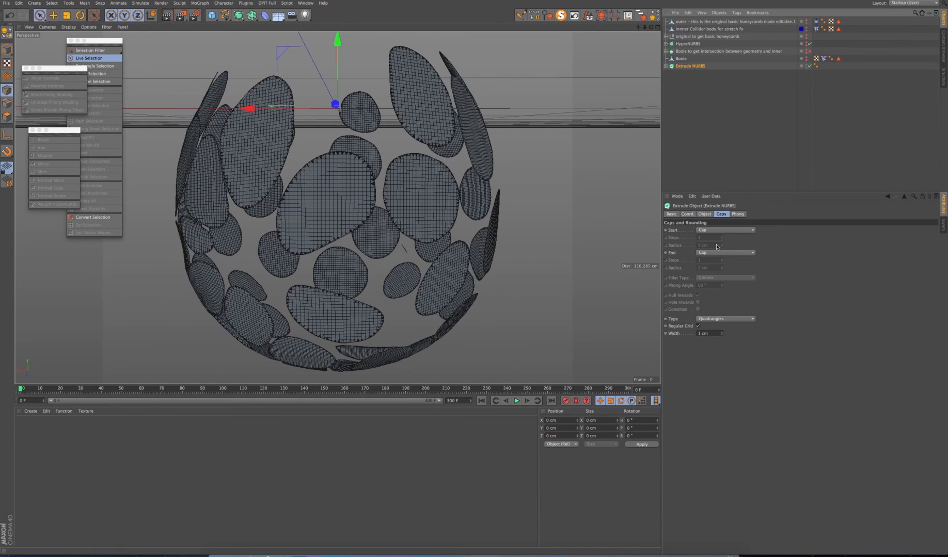
left_click(672, 213)
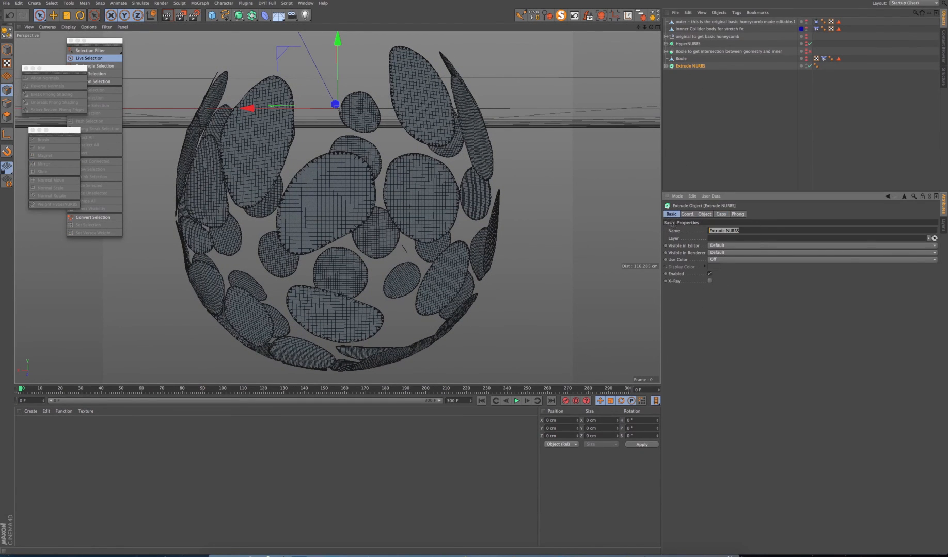
type("E")
type("ools")
key("Return")
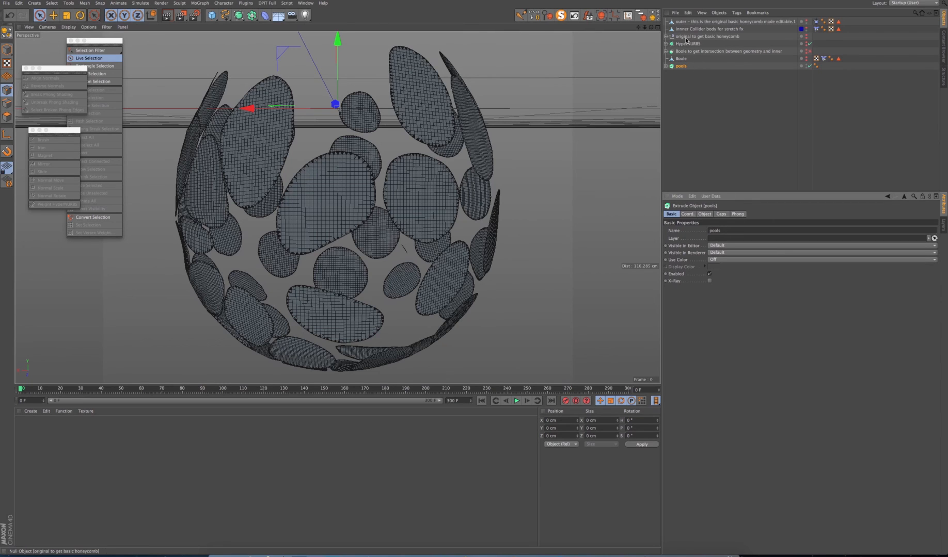
Step: Show the outer honeycomb mesh again, move it below "pools" in the object hierarchy, and view both together
left_click(686, 21)
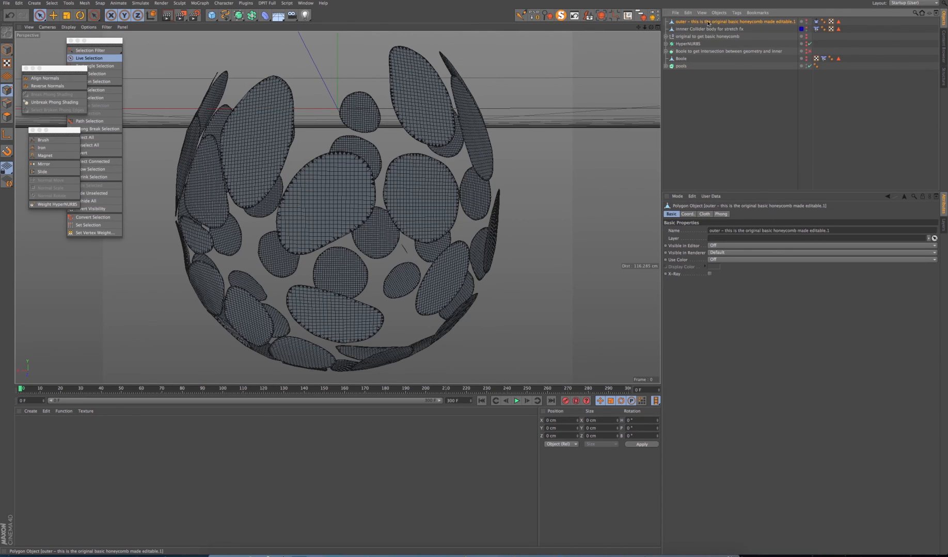
left_click(807, 21)
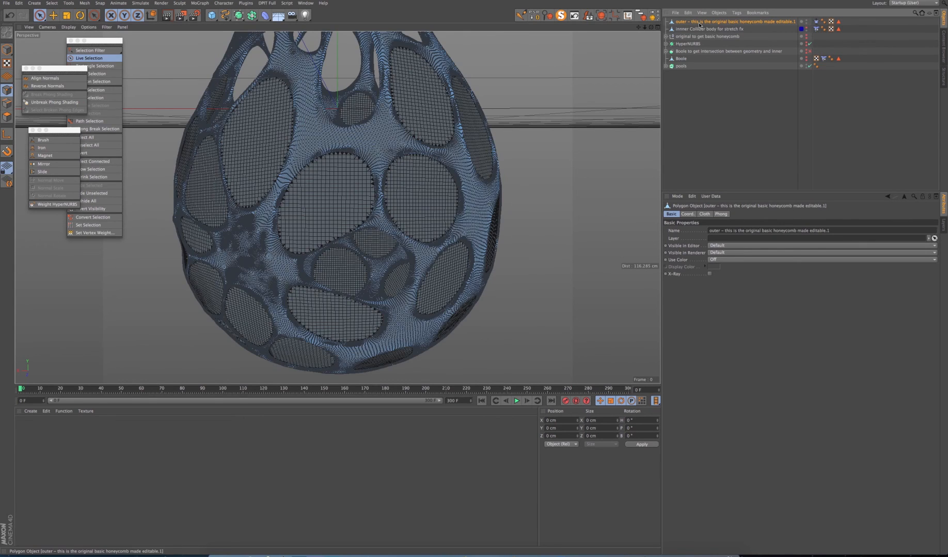
left_click_drag(680, 72, 681, 72)
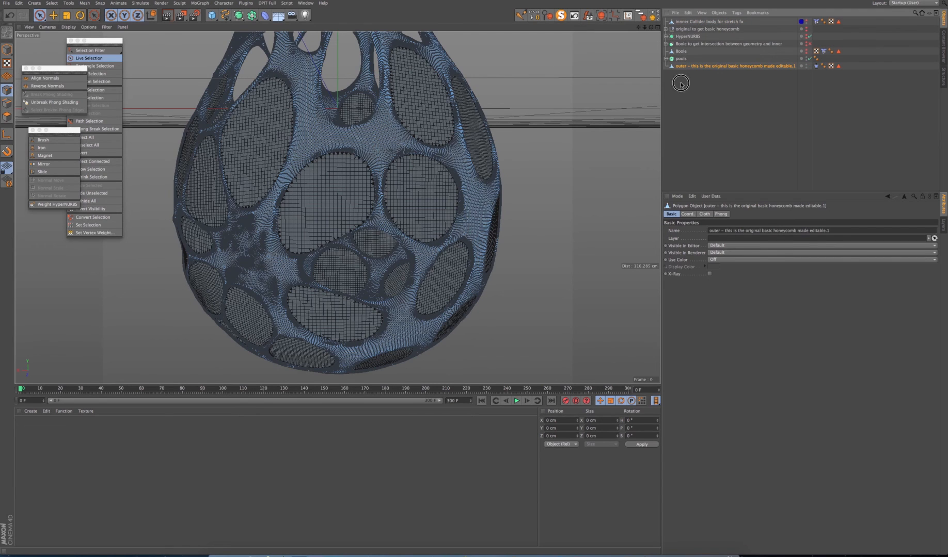
left_click(681, 85)
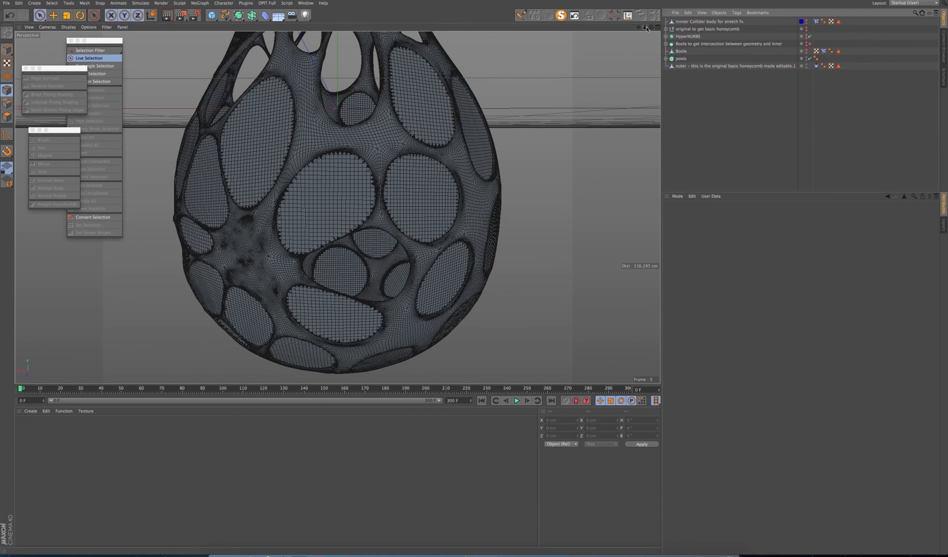
left_click_drag(645, 27, 649, 78)
left_click_drag(645, 28, 630, 29)
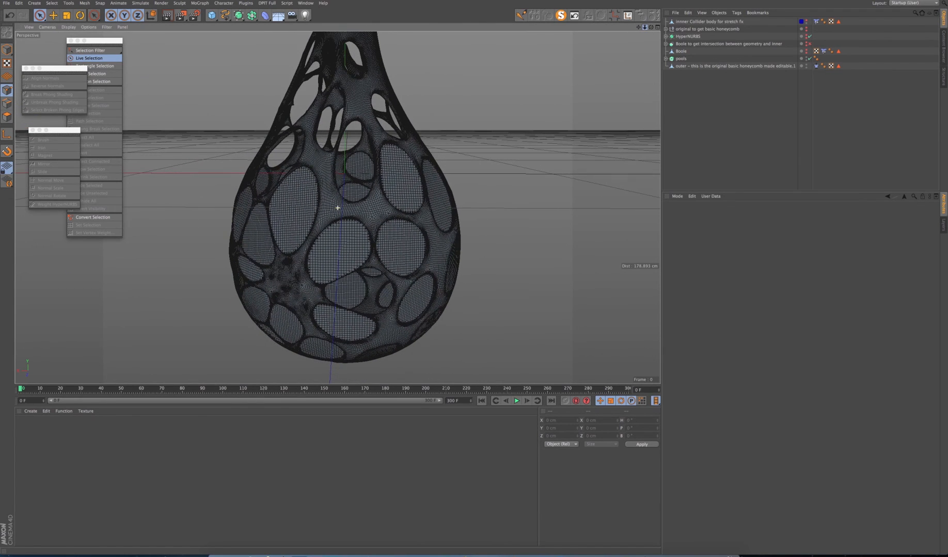
Step: Create a new default material and assign it to the "pools" object
left_click(31, 411)
left_click(32, 420)
left_click_drag(33, 435, 681, 61)
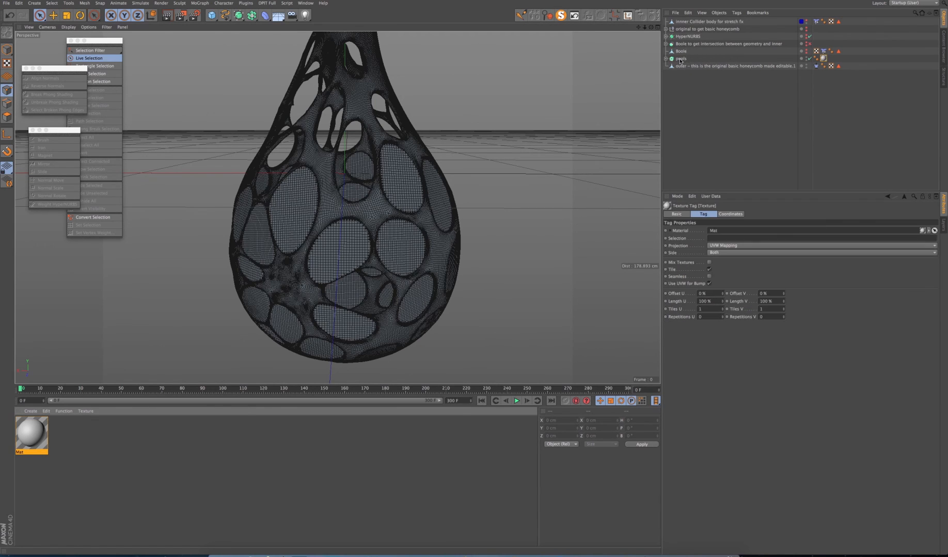
Step: Deselect everything and render the active view showing the shell with its filled holes
left_click(703, 114)
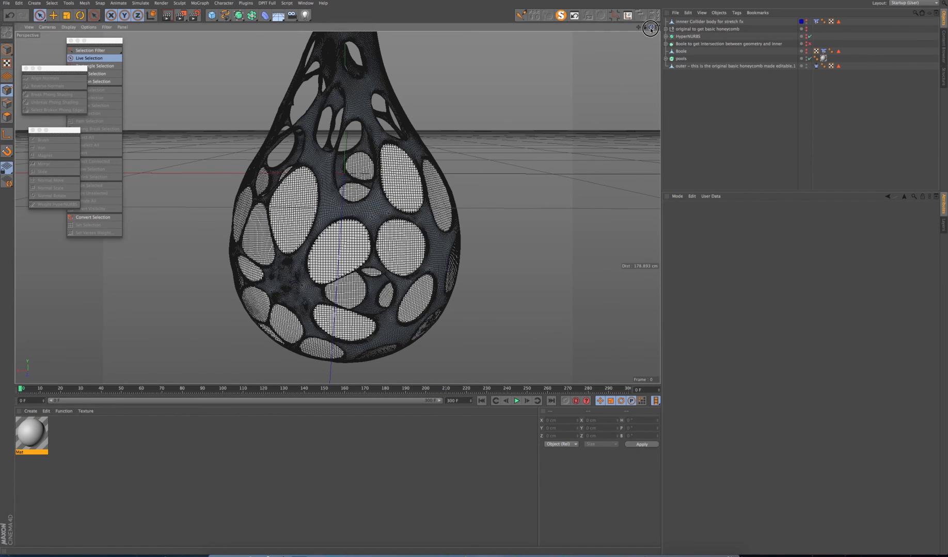
left_click_drag(650, 27, 646, 29)
left_click(166, 15)
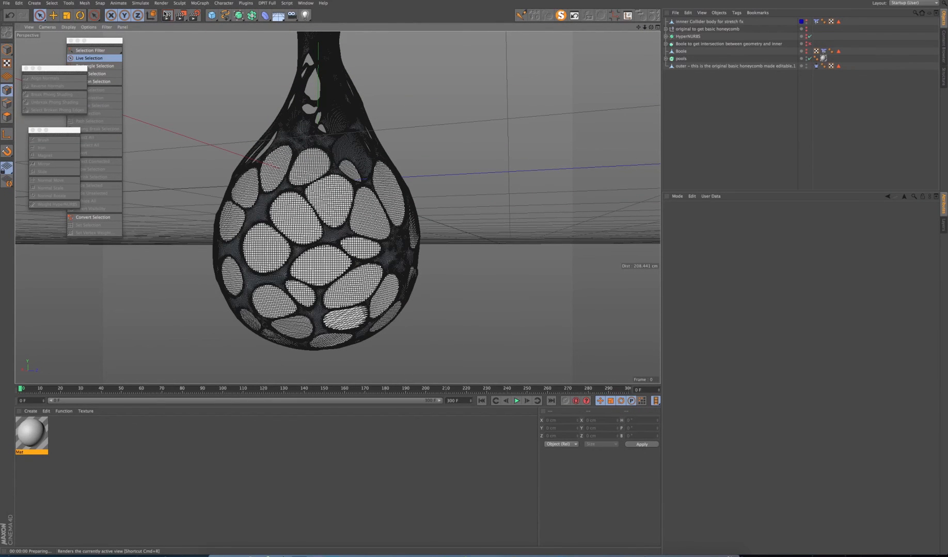